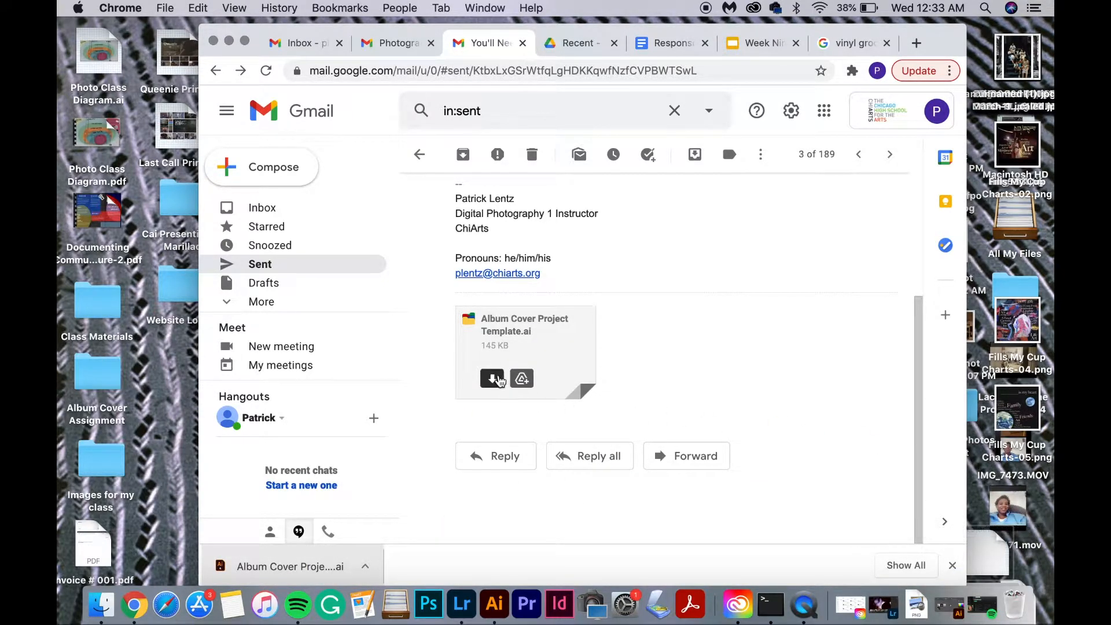
- Leave the browser and open the downloaded Album Cover Project Template file from the desktop in Illustrator
left_click(230, 42)
left_click_drag(991, 555, 812, 224)
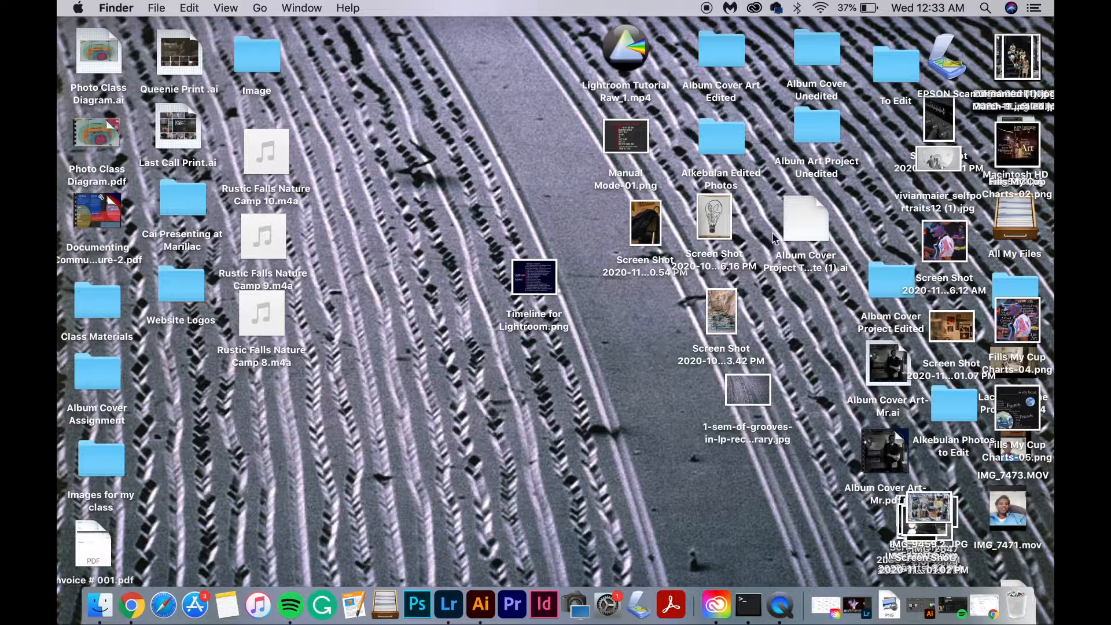
double_click(810, 210)
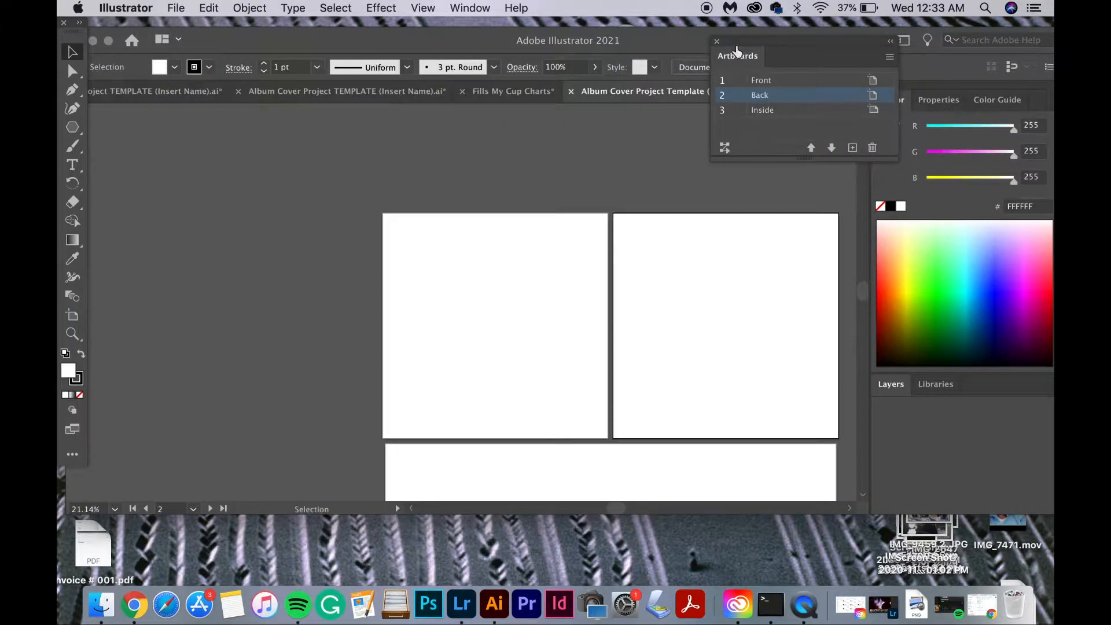
- Examine the template's layout of two square artboards above one wide artboard, starting with the Front artboard
scroll(691, 231, "down", 5)
scroll(691, 231, "right", 4)
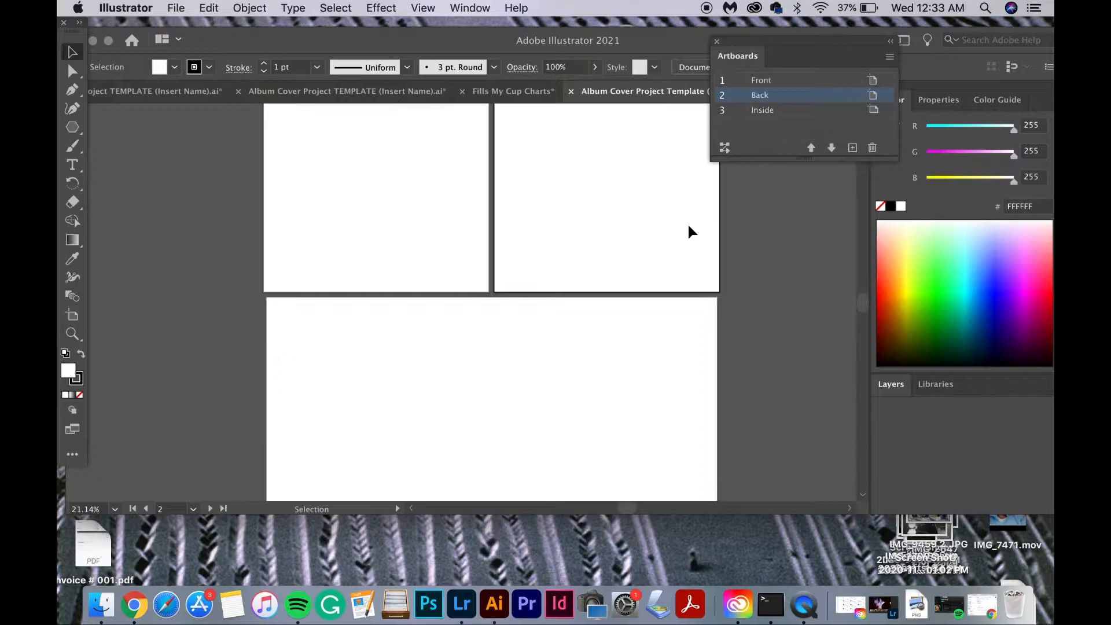
scroll(473, 306, "down", 3, "alt")
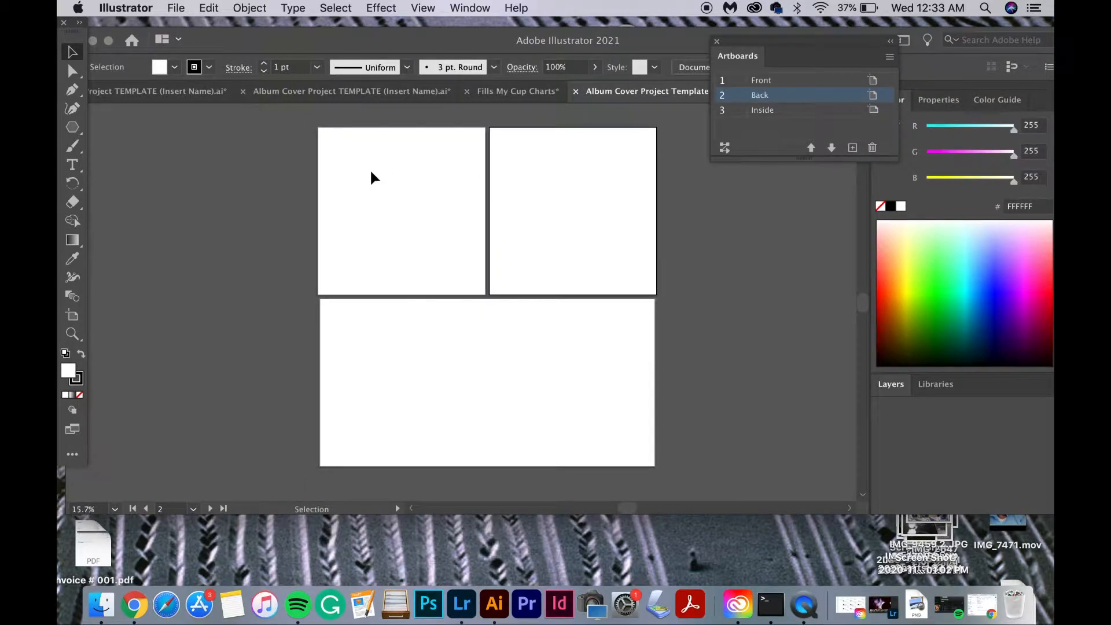
left_click(768, 82)
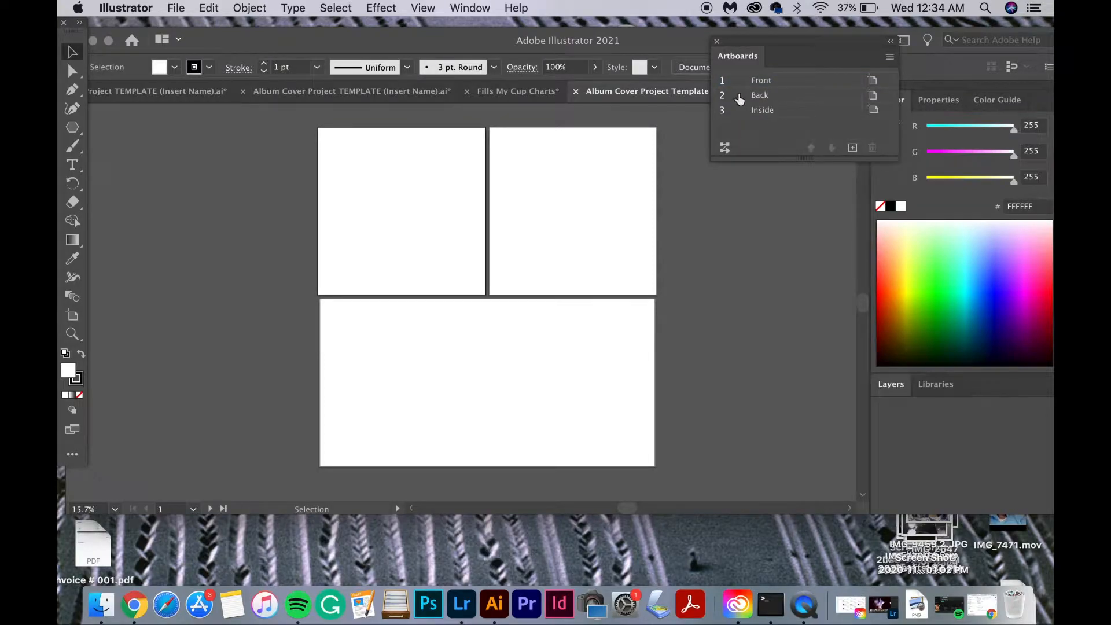
scroll(398, 235, "up", 3, "alt")
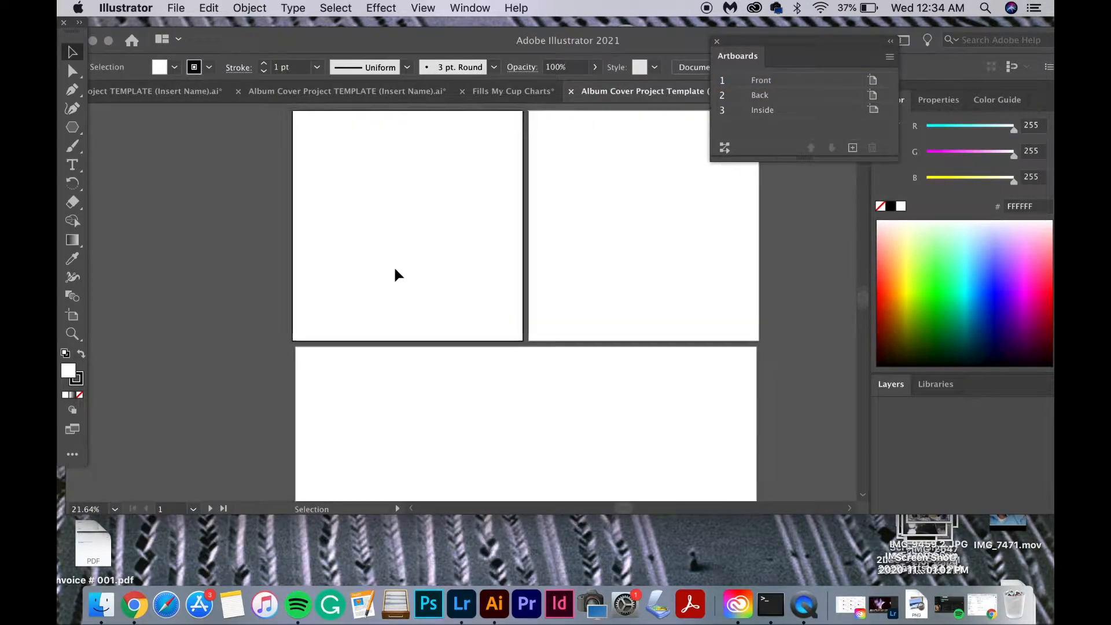
scroll(398, 273, "up", 2, "alt")
scroll(398, 274, "down", 4, "alt")
scroll(398, 274, "up", 1, "alt")
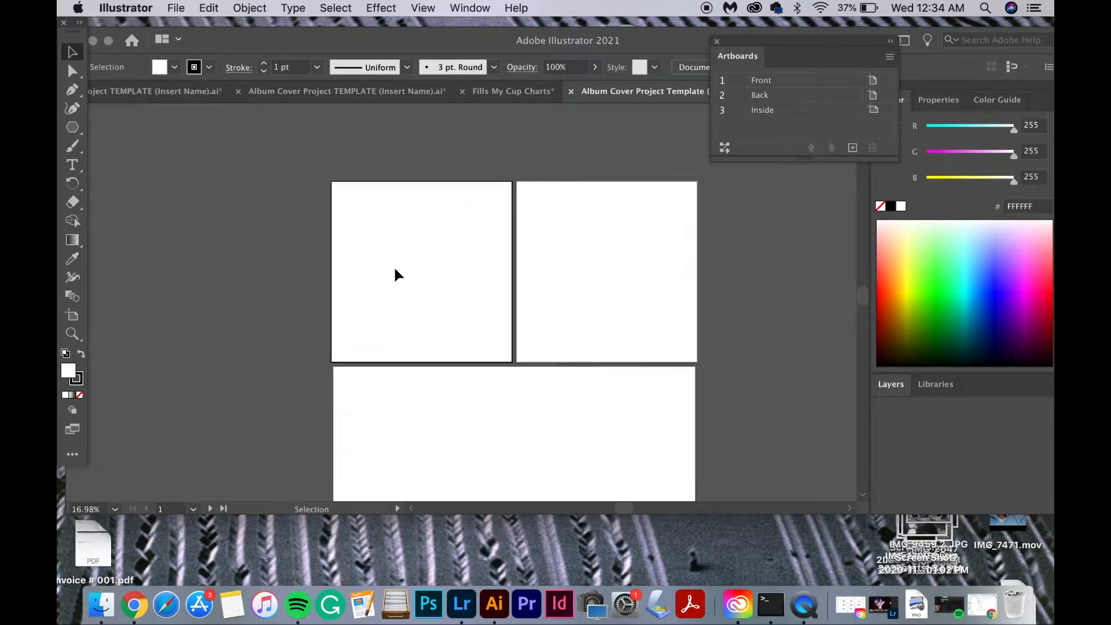
scroll(398, 274, "up", 3, "alt")
scroll(398, 274, "down", 4, "alt")
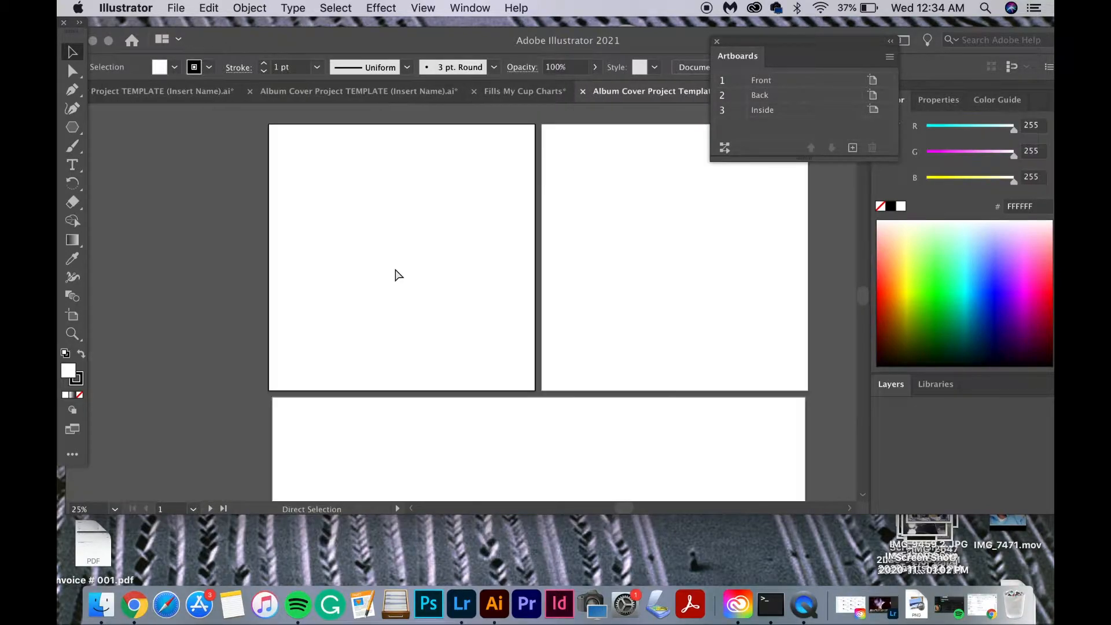
scroll(398, 274, "up", 3, "alt")
scroll(398, 274, "down", 3, "alt")
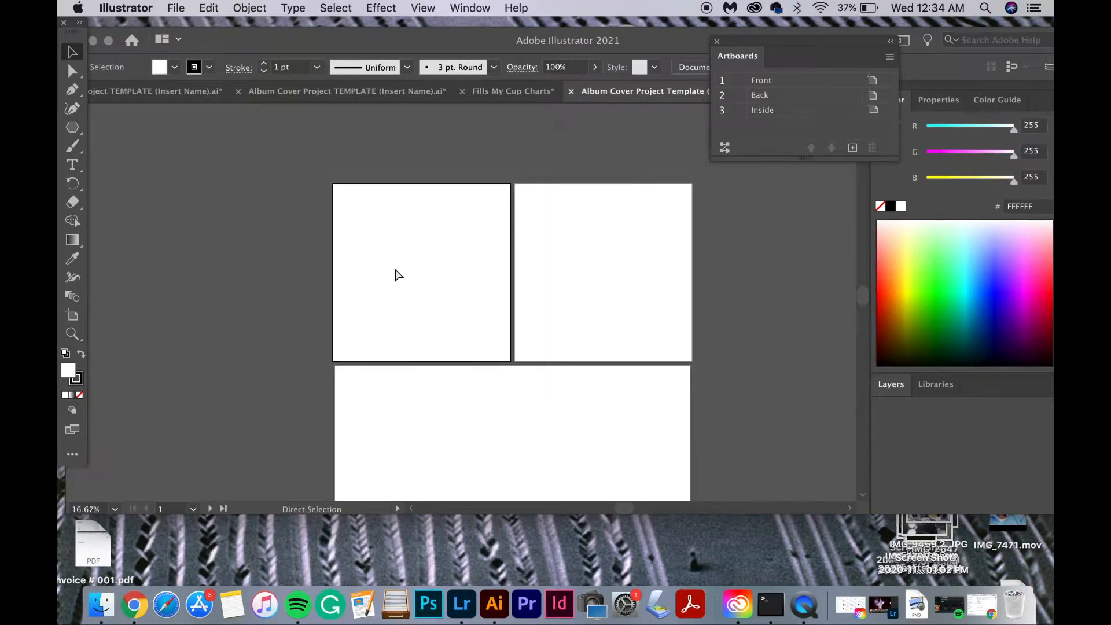
scroll(395, 269, "up", 3, "alt")
scroll(395, 269, "down", 4, "alt")
scroll(396, 269, "up", 2, "alt")
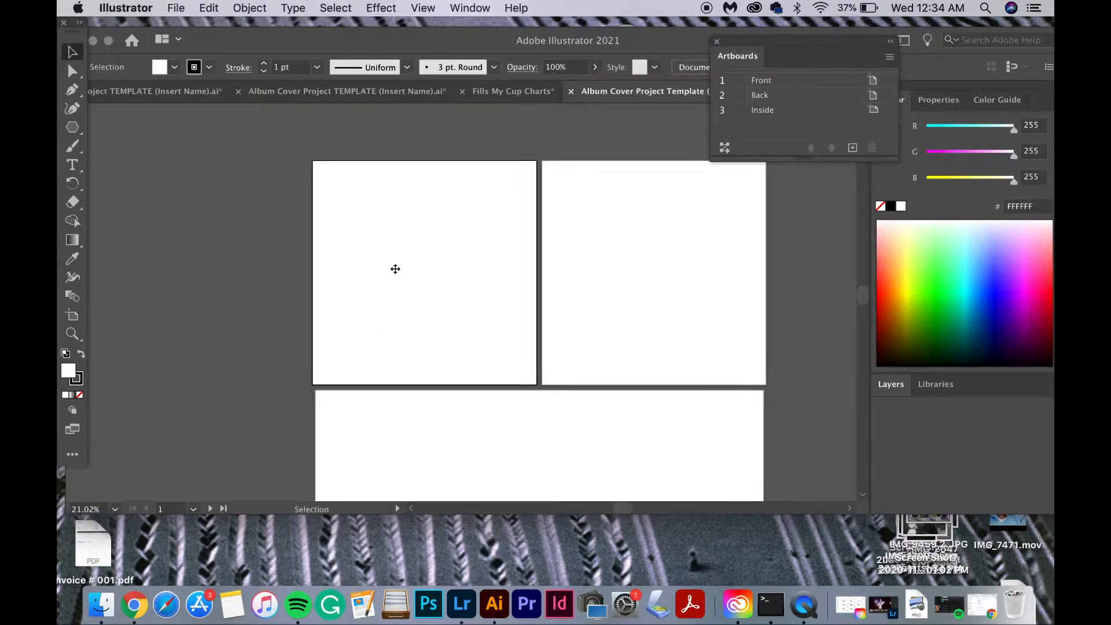
scroll(395, 269, "right", 2)
scroll(395, 269, "down", 1)
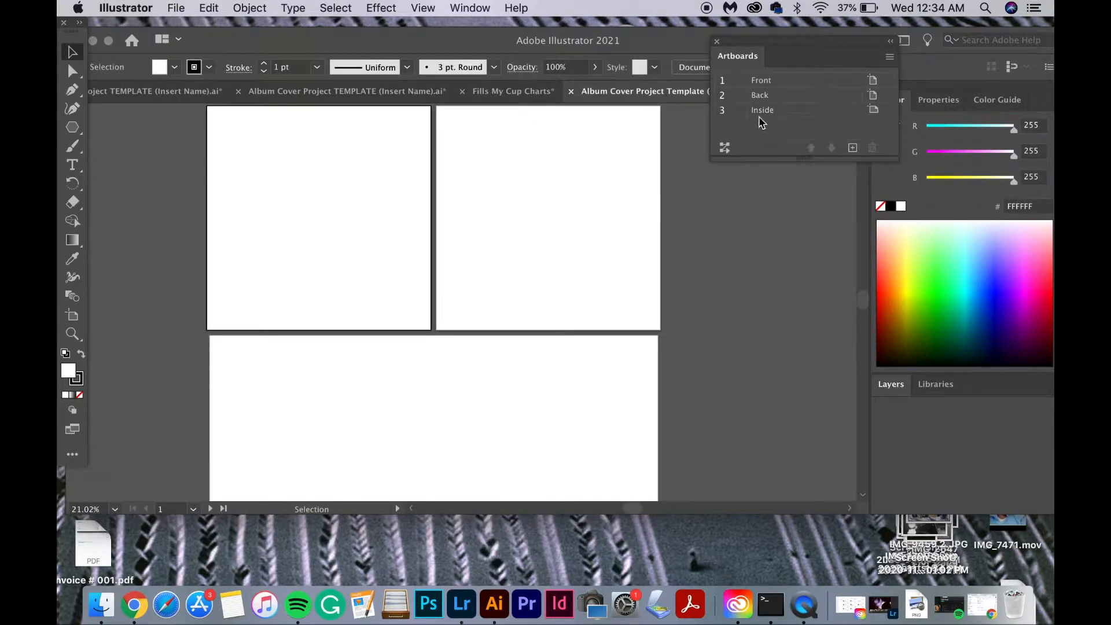
- Go through the Front, Back and Inside artboards one at a time to see which page each name refers to
left_click(455, 6)
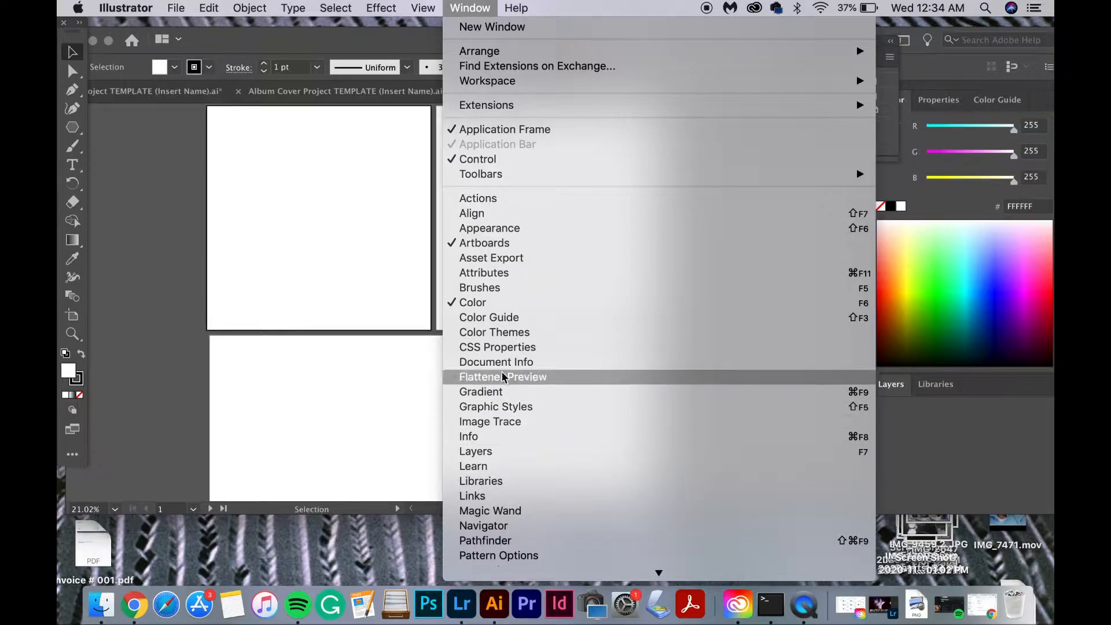
left_click(370, 255)
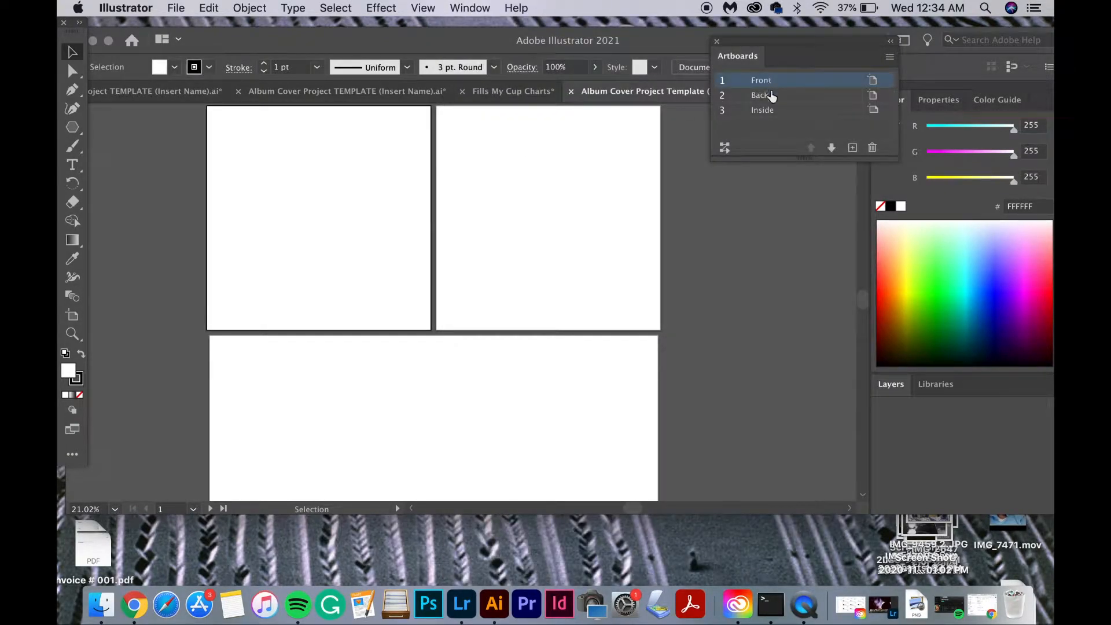
left_click(770, 96)
left_click(771, 113)
left_click(771, 95)
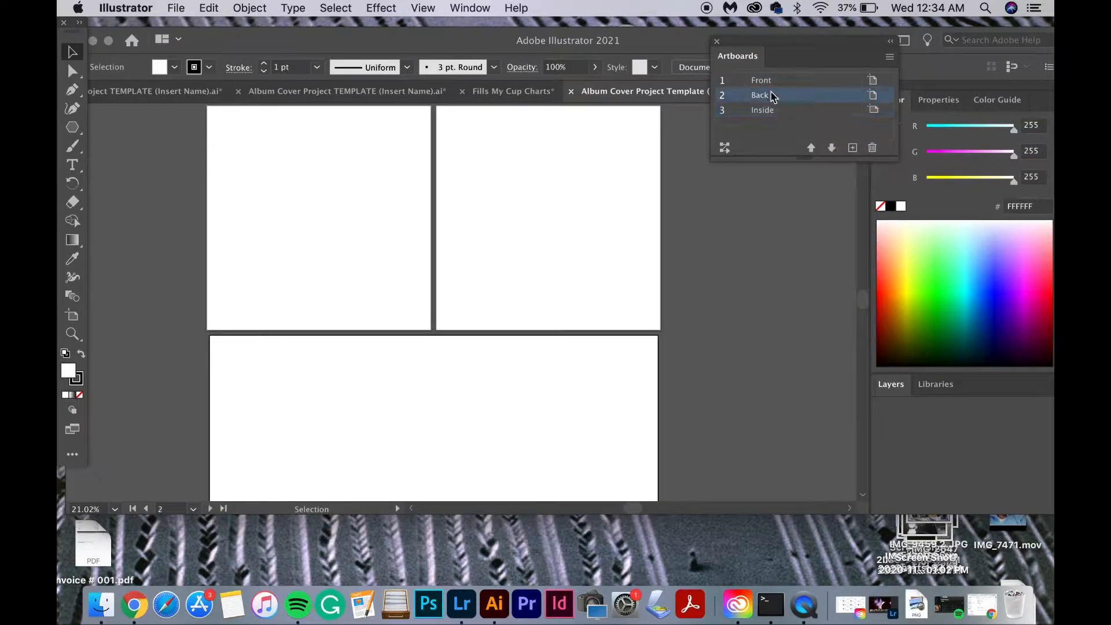
left_click(772, 81)
left_click(780, 95)
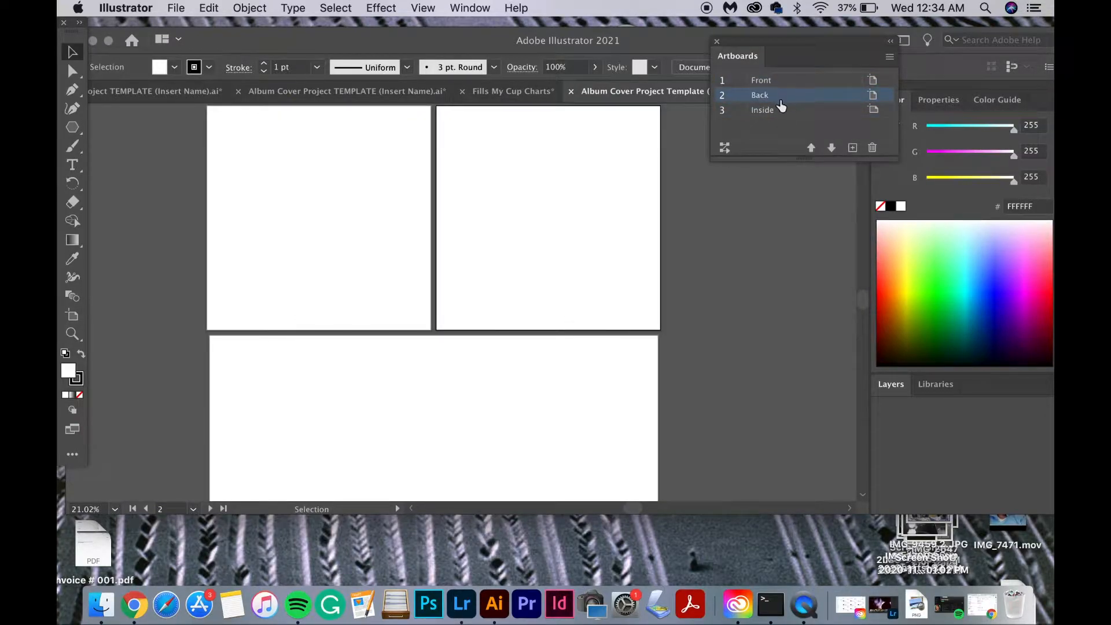
left_click(779, 110)
scroll(545, 214, "up", 2)
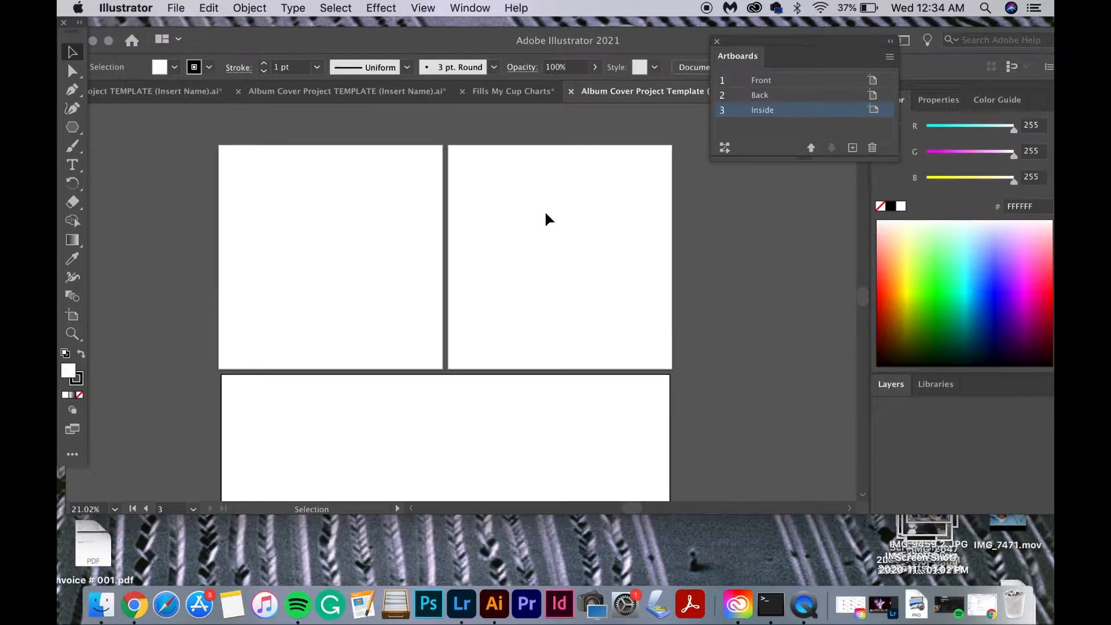
left_click(788, 79)
left_click(563, 197)
scroll(494, 222, "down", 2)
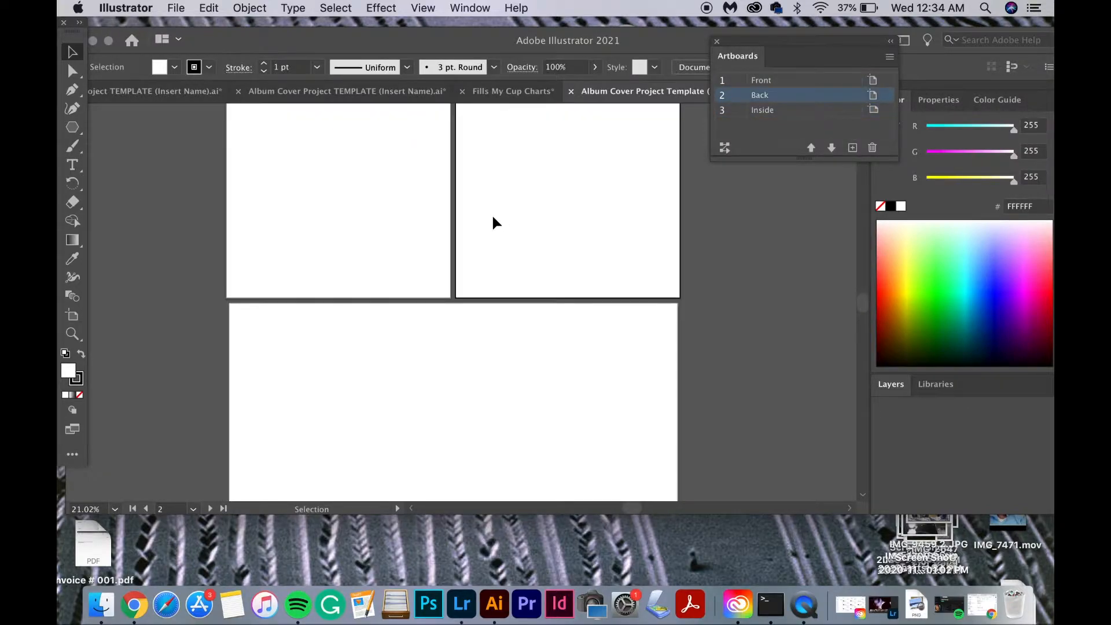
scroll(492, 221, "up", 1)
- Draw a rectangle with the Rectangle tool that covers the whole Front artboard
left_click(73, 127)
left_click_drag(74, 127, 132, 128)
scroll(311, 234, "up", 1)
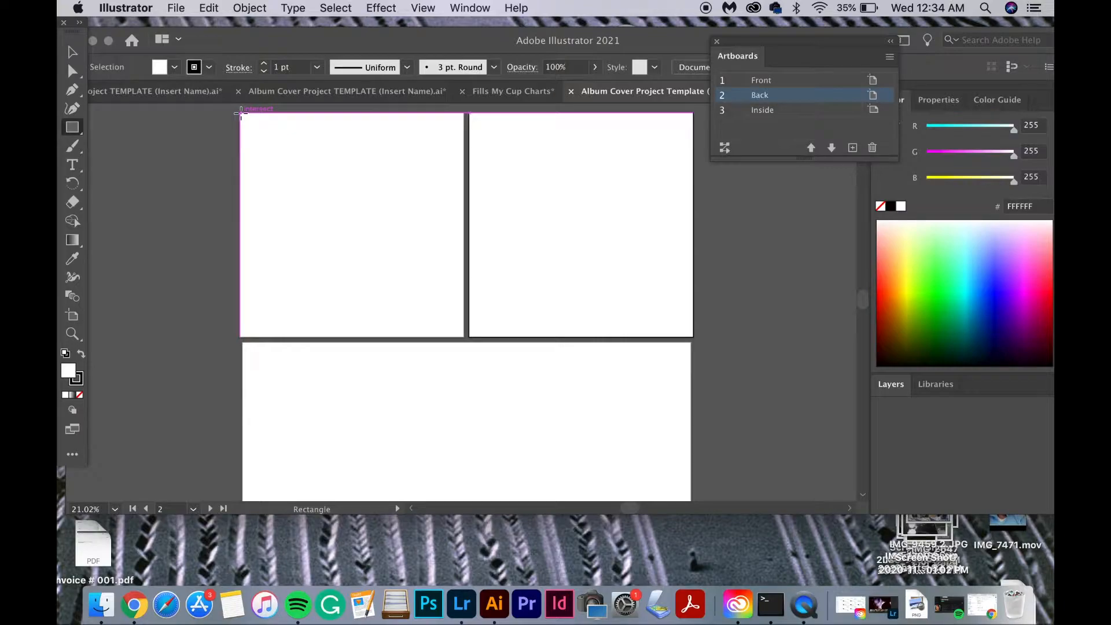
left_click(75, 131)
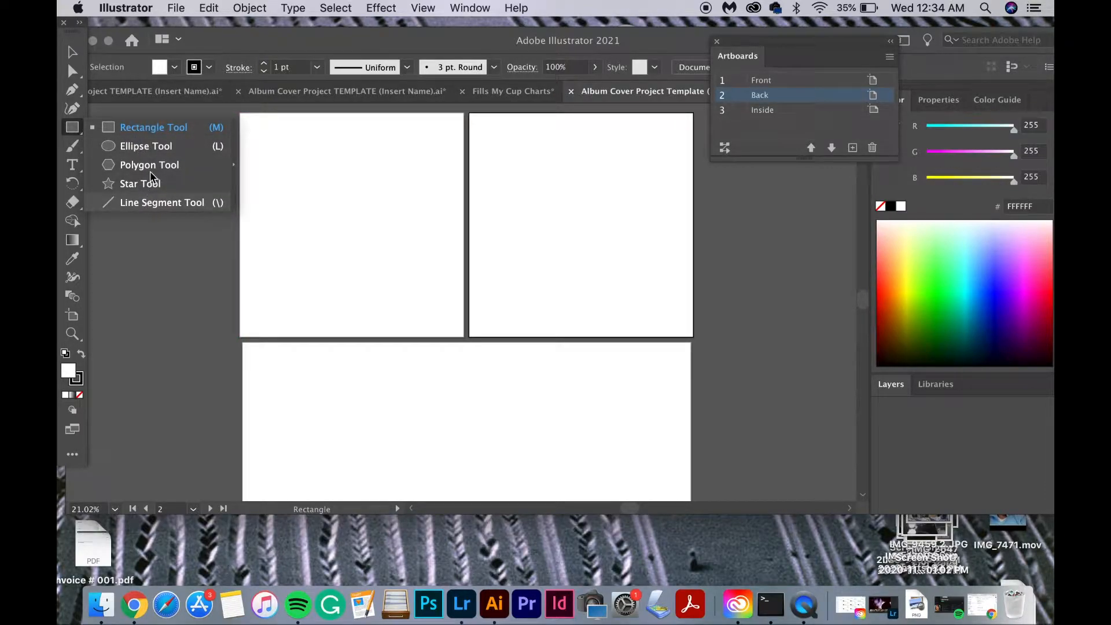
left_click(158, 127)
left_click_drag(240, 112, 464, 336)
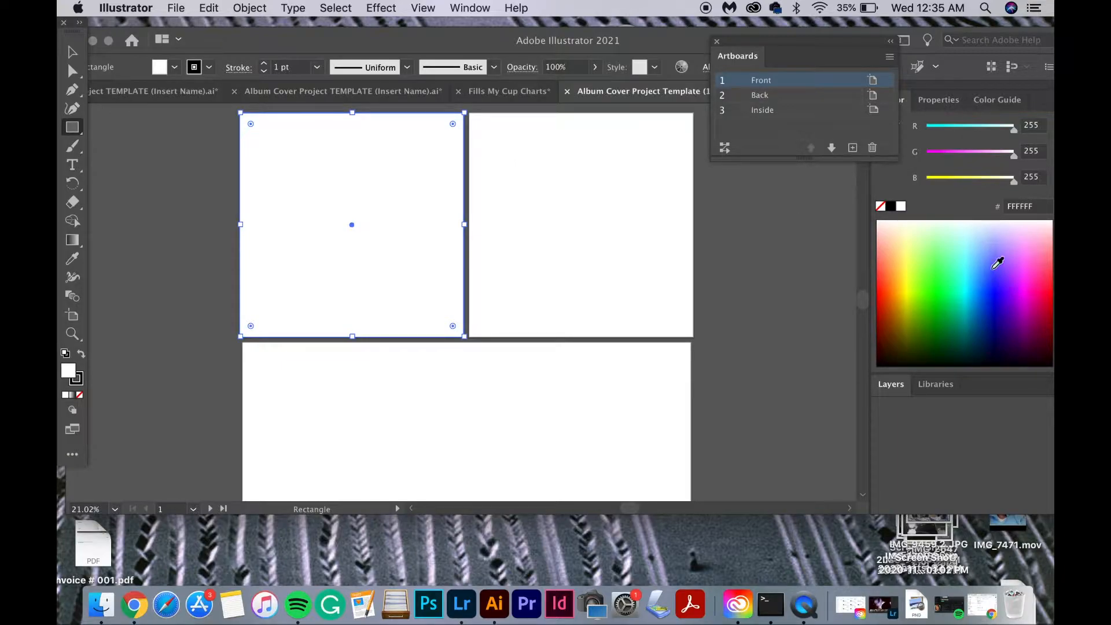
- Try several fill colors on the Front artboard's rectangle, from blue 3868FF to magenta FC25FF
left_click(992, 269)
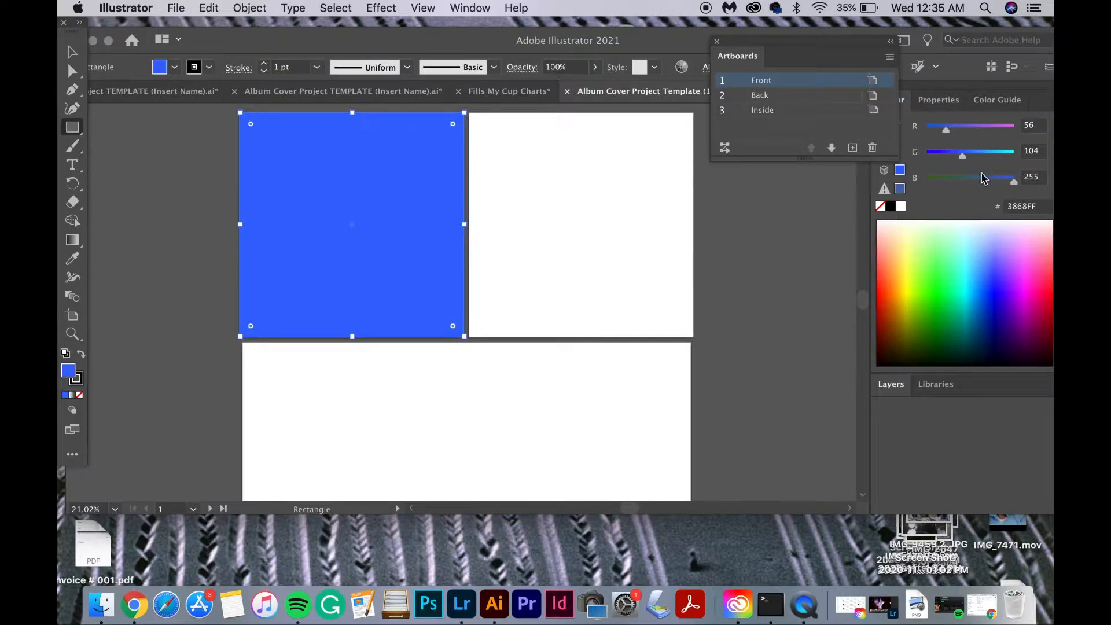
left_click(69, 52)
left_click(153, 143)
left_click(311, 210)
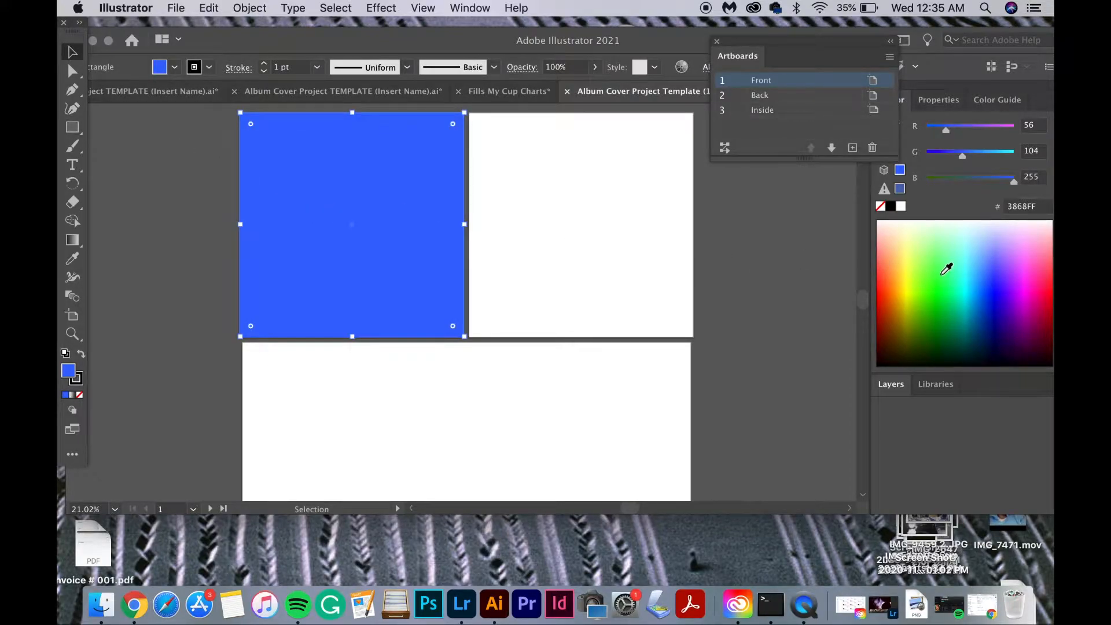
left_click(888, 266)
left_click(915, 273)
left_click(986, 286)
left_click(1015, 256)
left_click(1028, 275)
left_click(470, 8)
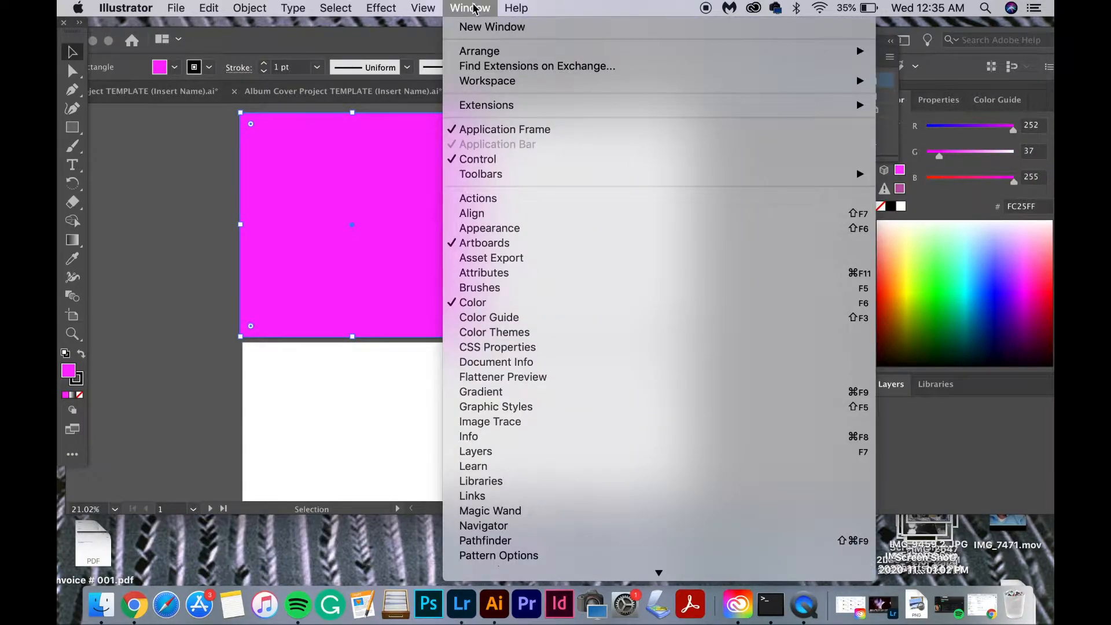
left_click(550, 317)
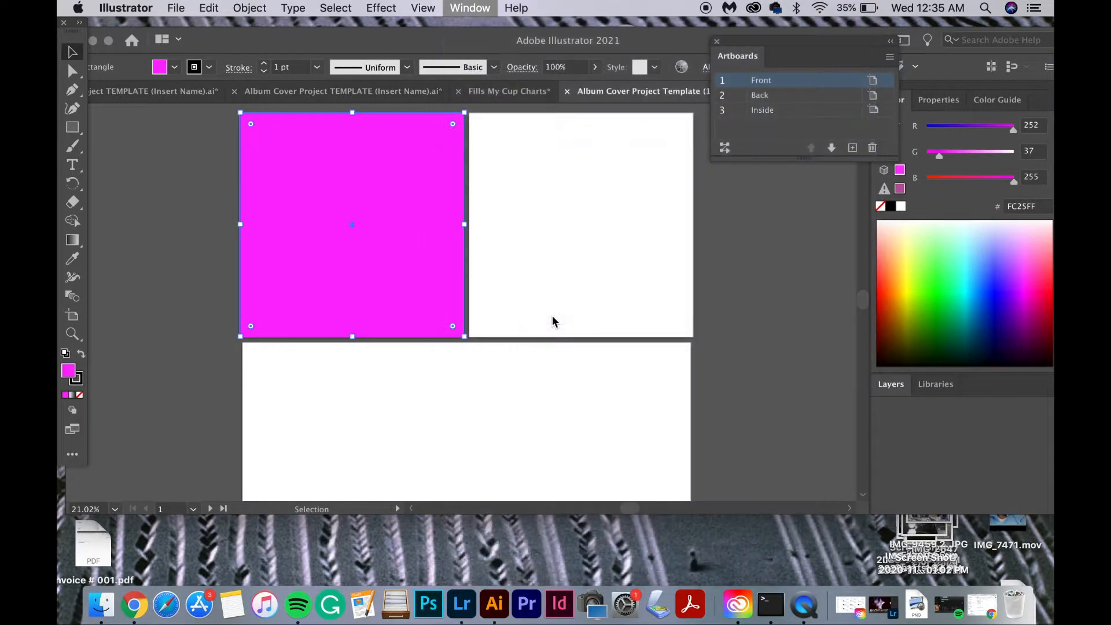
left_click(472, 6)
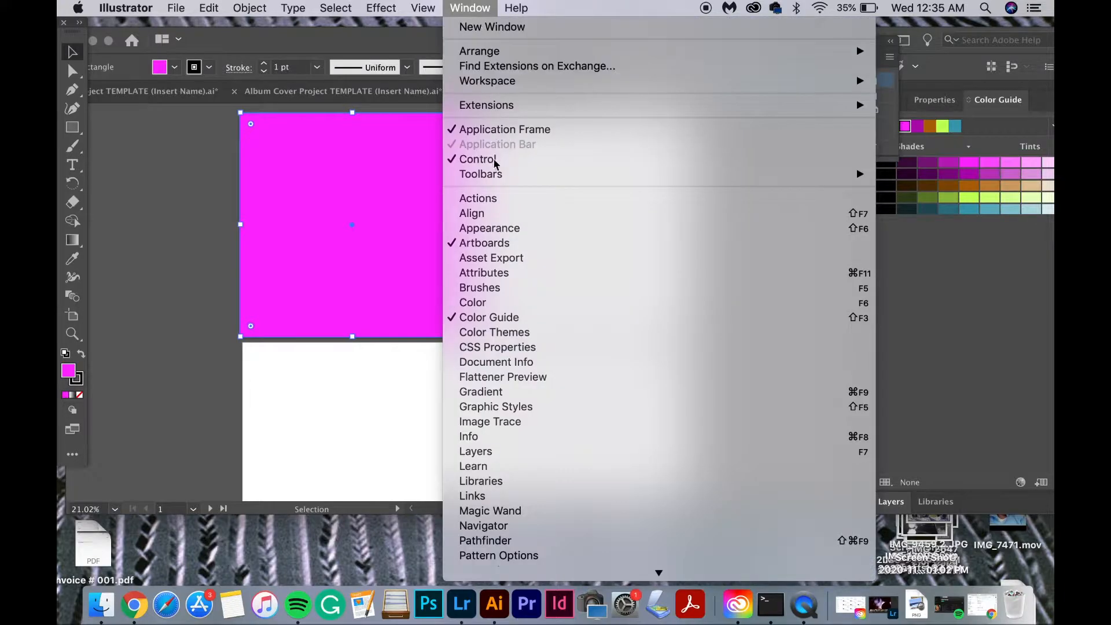
left_click(509, 302)
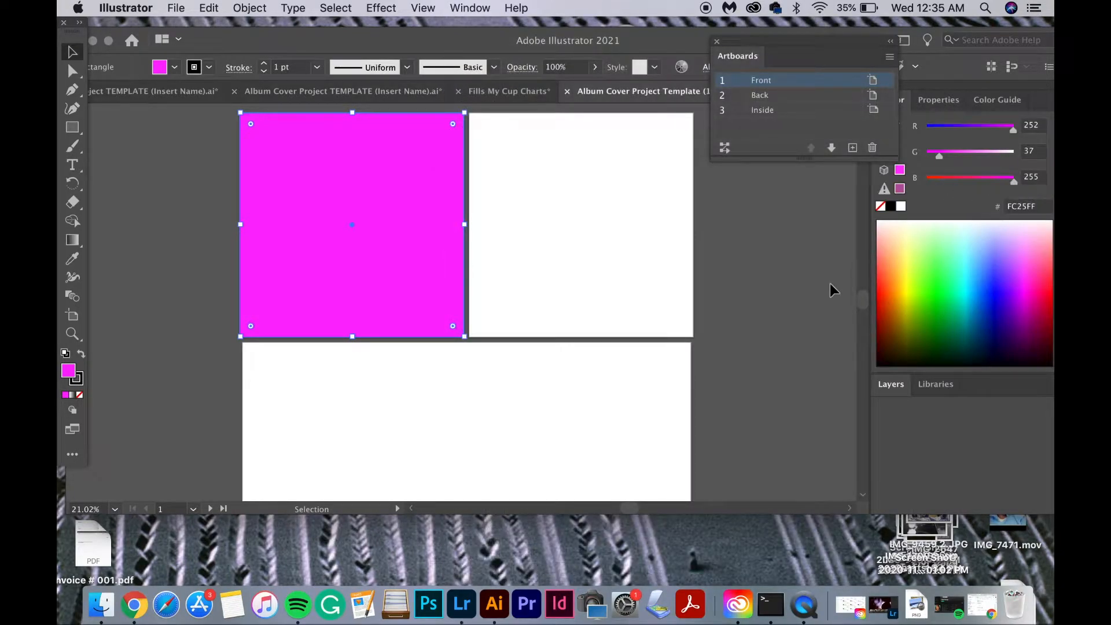
- Set the fill of the Front artboard's rectangle to dark navy 000056 and deselect it
left_click(995, 351)
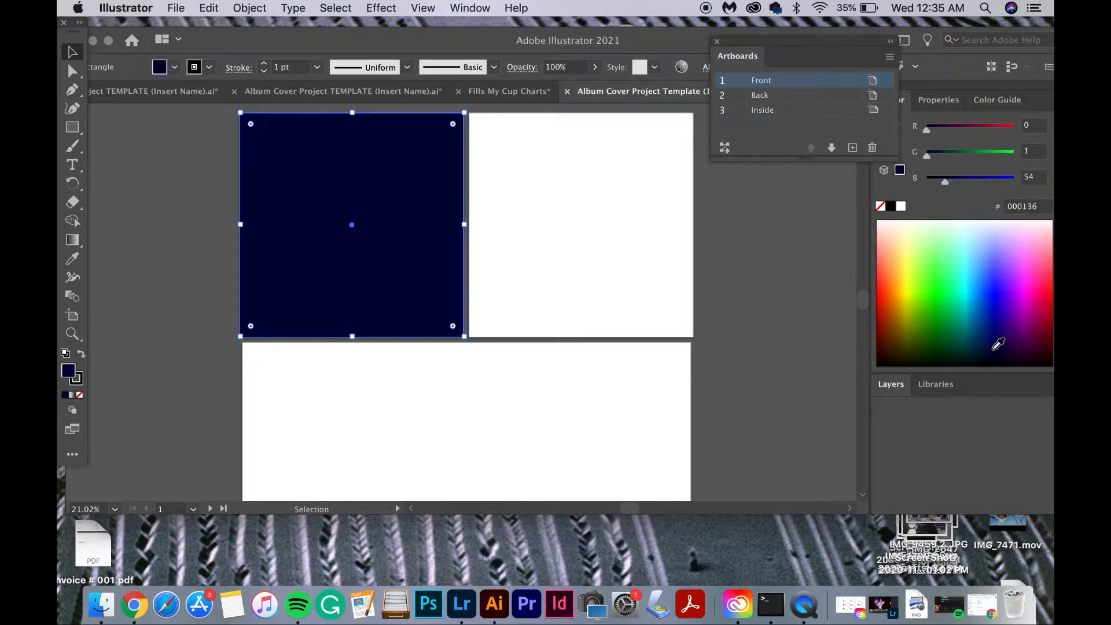
left_click(994, 341)
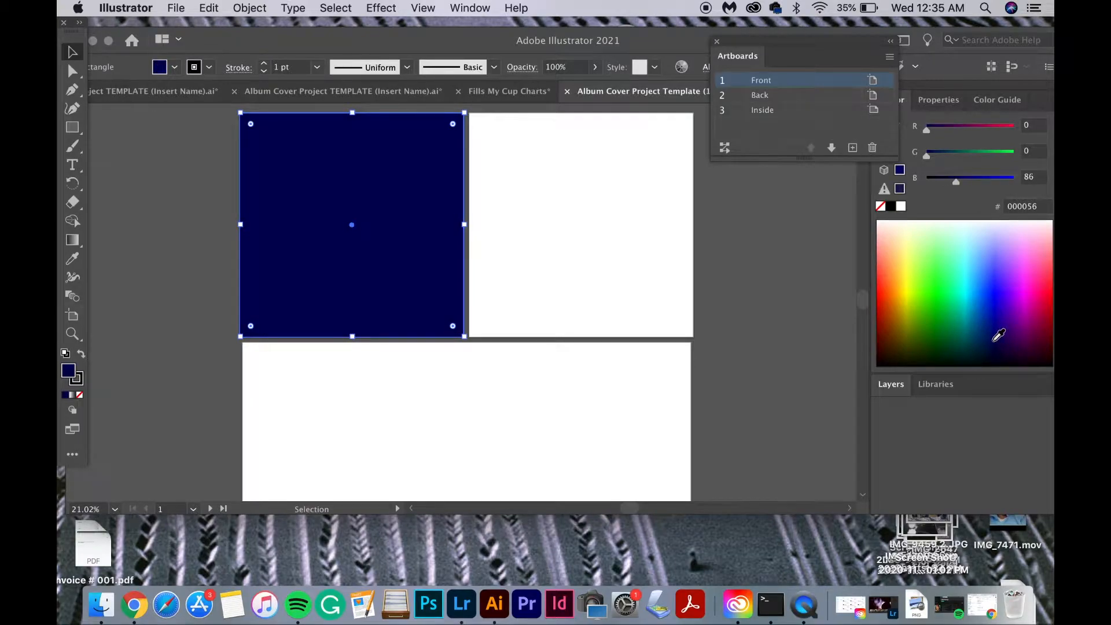
left_click(170, 182)
left_click(243, 129)
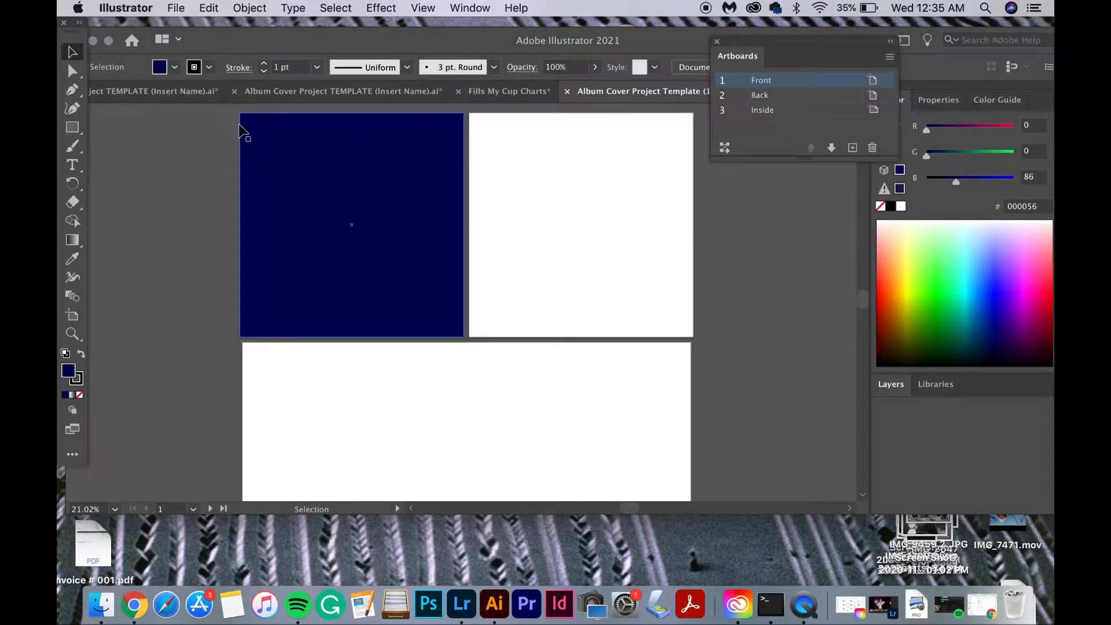
left_click(221, 249)
- Duplicate the navy rectangle from the Front artboard onto the Back artboard, aligned to its edges
left_click(328, 241)
left_click(375, 267)
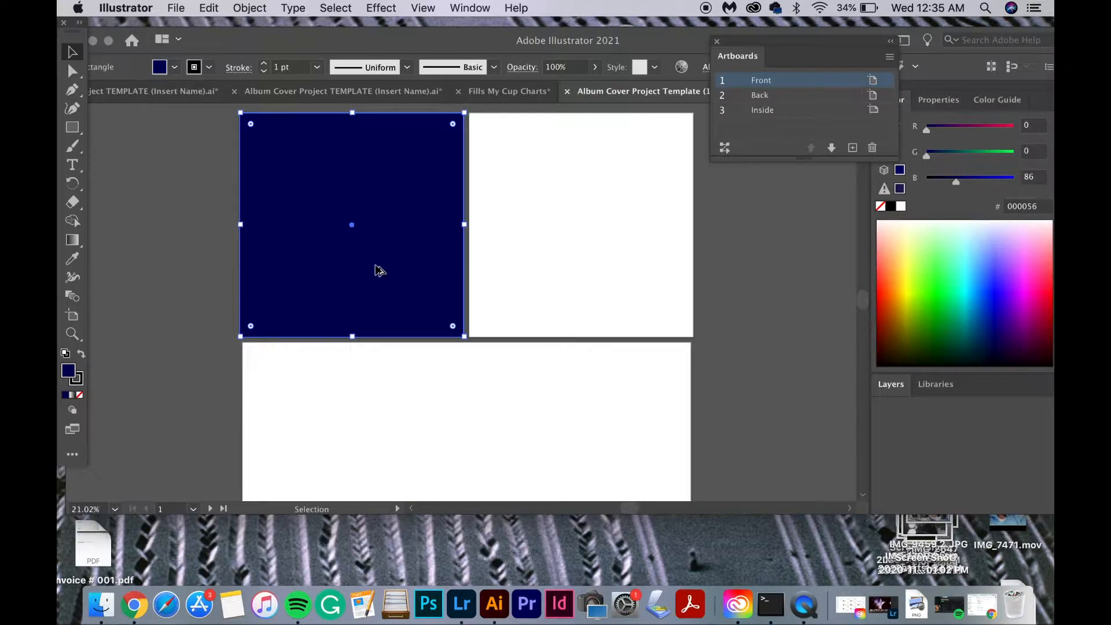
left_click_drag(375, 266, 605, 272)
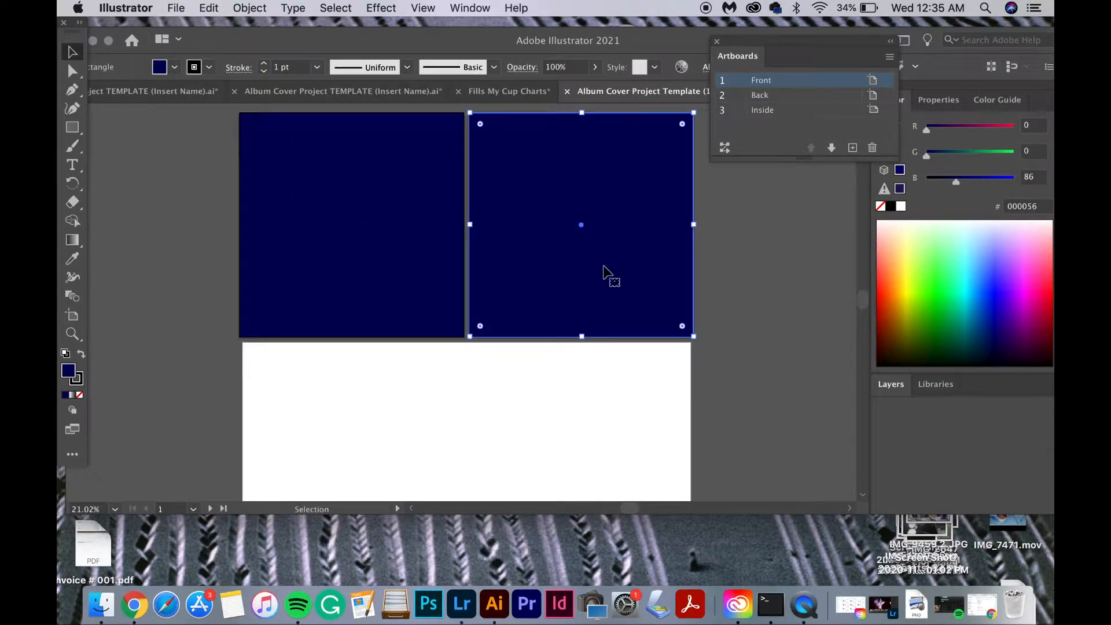
- Duplicate the Back artboard's navy rectangle onto the right half of the Inside artboard and stretch it slightly past the artboard's right edge
scroll(715, 440, "down", 1)
scroll(715, 438, "down", 3)
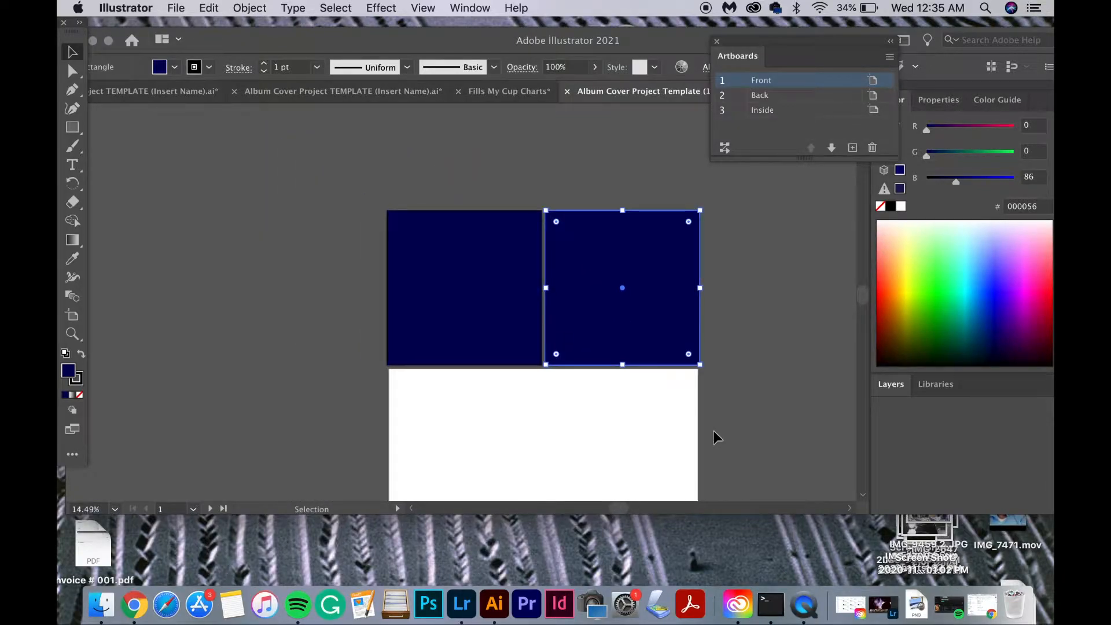
scroll(716, 438, "down", 2)
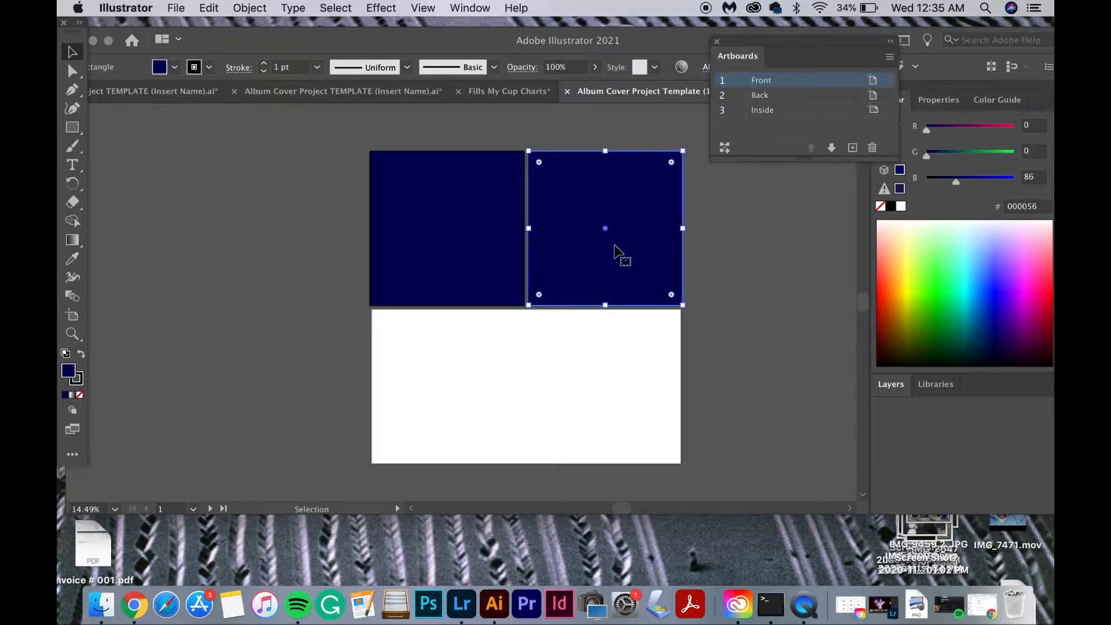
left_click_drag(615, 246, 611, 404)
left_click_drag(679, 386, 684, 386)
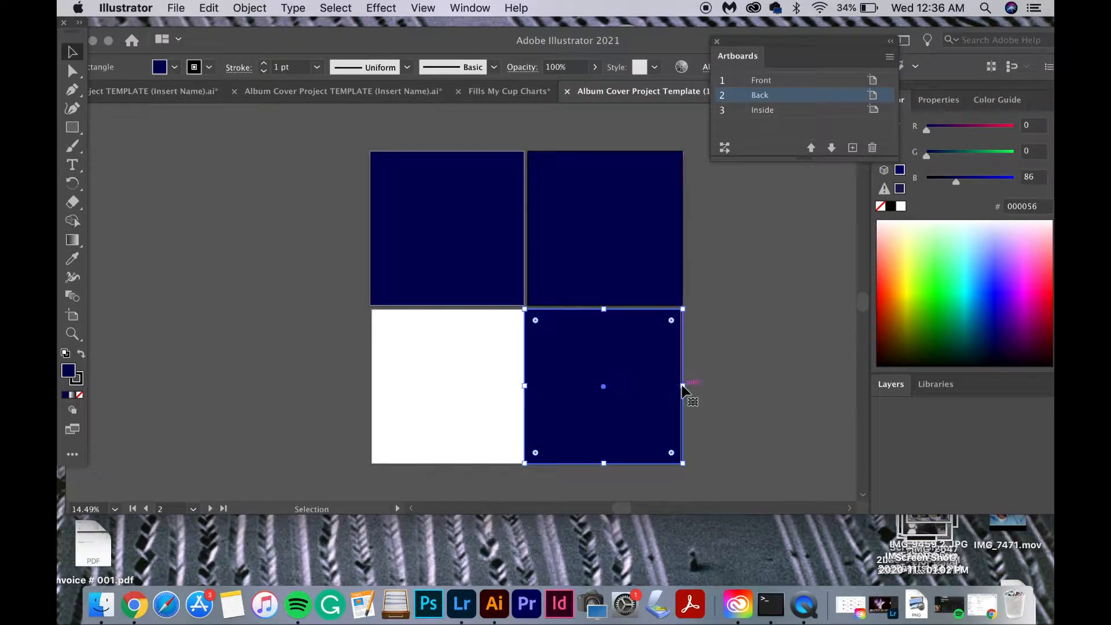
scroll(684, 386, "up", 3)
scroll(684, 386, "up", 1)
scroll(508, 422, "down", 2)
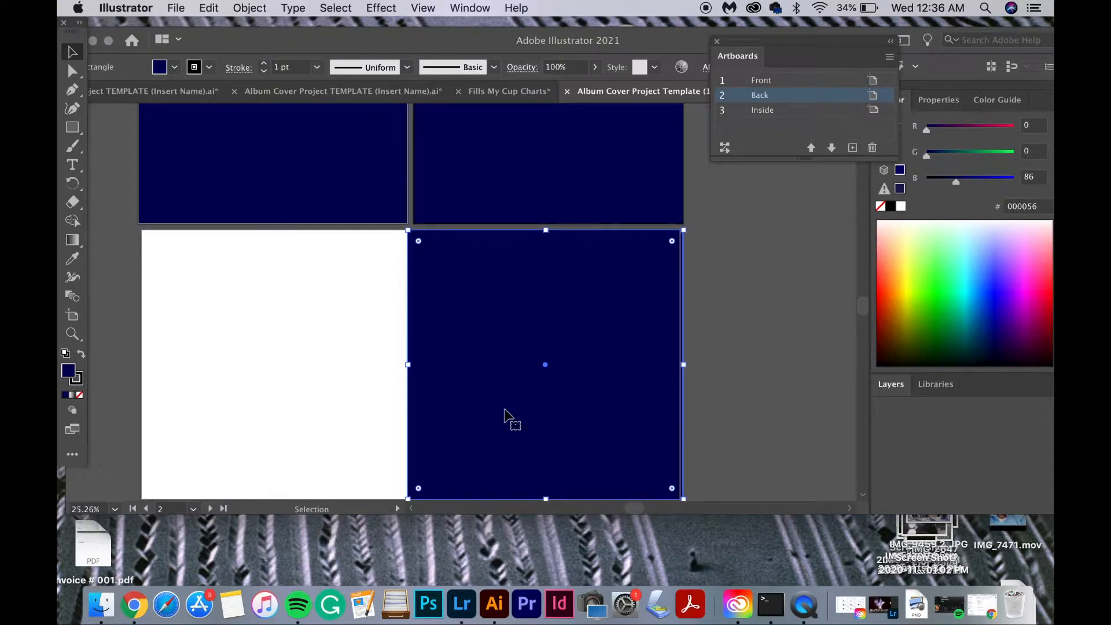
- Stretch the navy rectangle across the full width of the Inside artboard, adjust its right edge to the artboard, and deselect it
left_click_drag(408, 345, 142, 330)
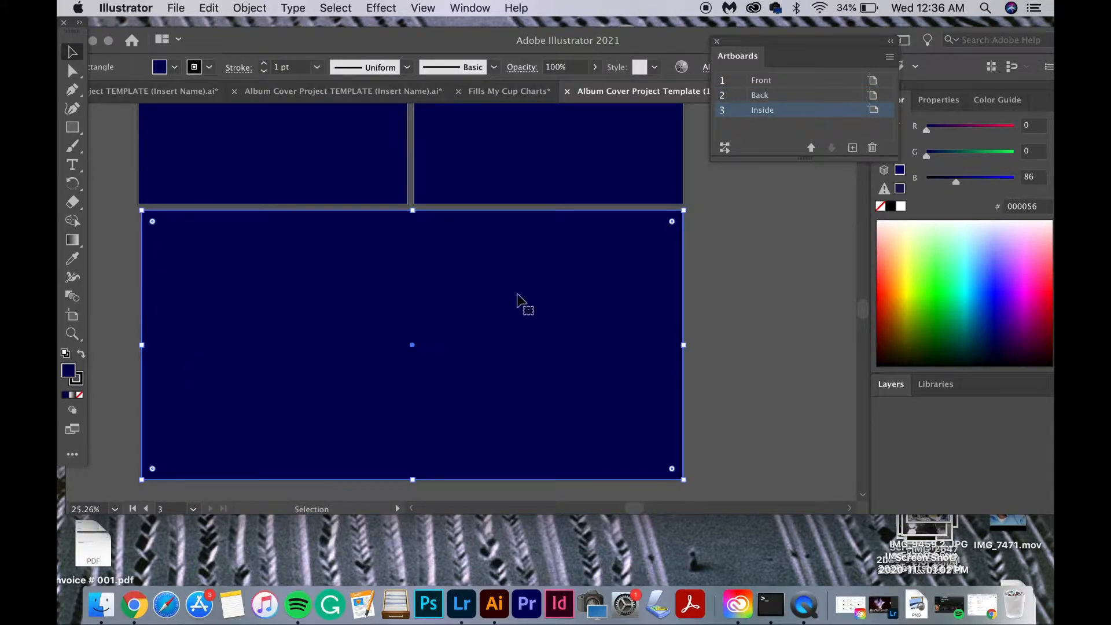
left_click(743, 355)
left_click(678, 347)
left_click_drag(685, 345, 683, 345)
scroll(692, 342, "up", 3)
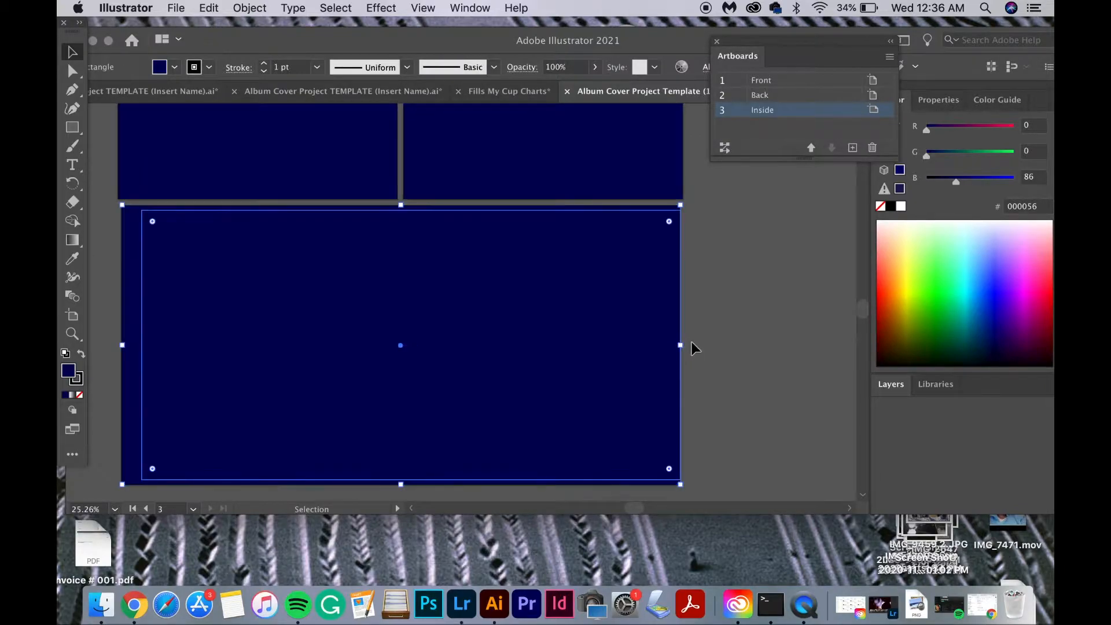
left_click(691, 343)
scroll(692, 345, "down", 5)
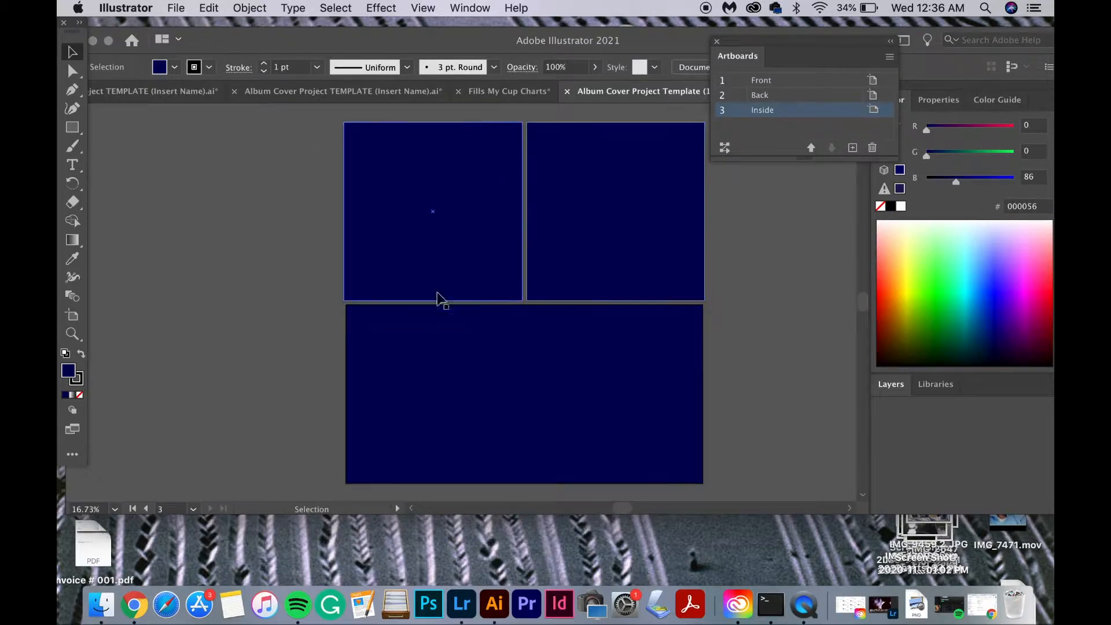
- Minimize the document and preview the front, back and inside pages of the finished Album Cover Art PDF on the desktop
left_click(92, 40)
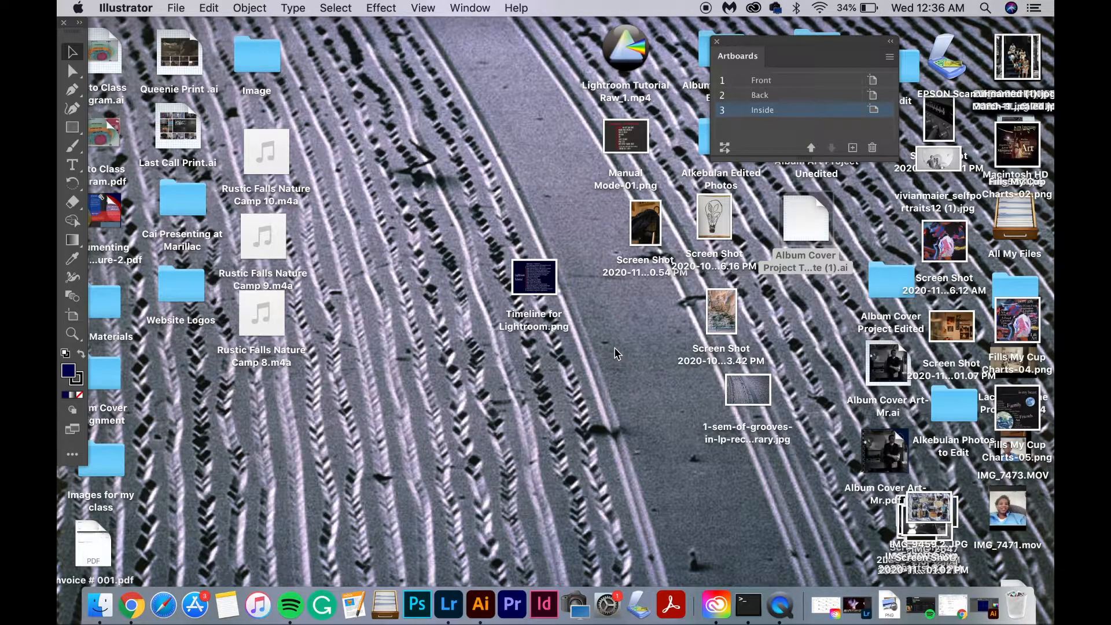
left_click(615, 349)
left_click(883, 447)
key("space")
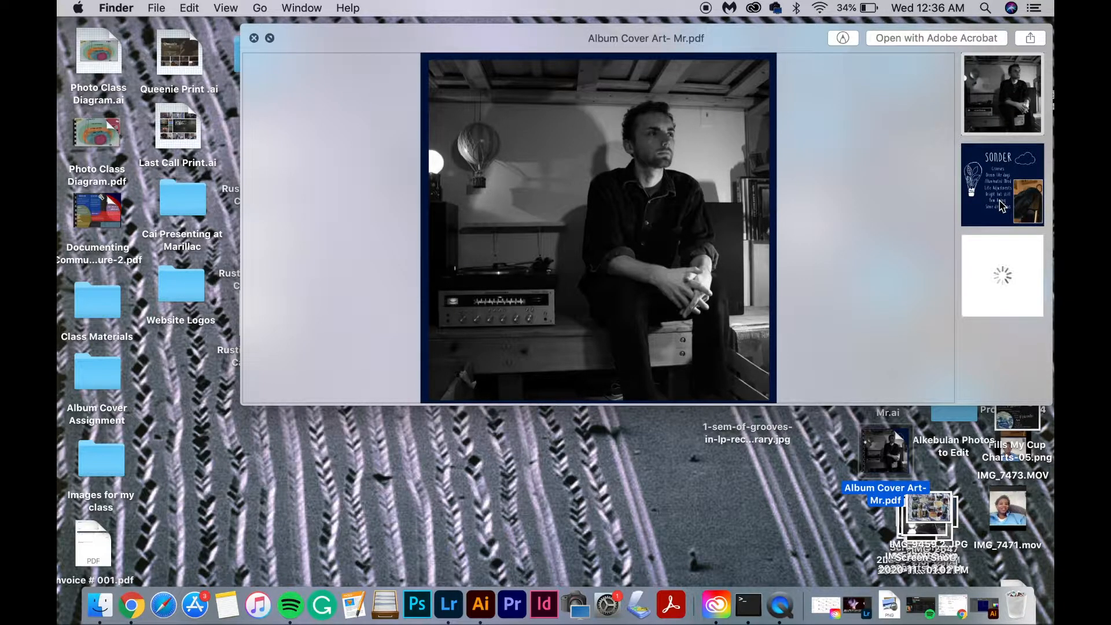
left_click(1003, 206)
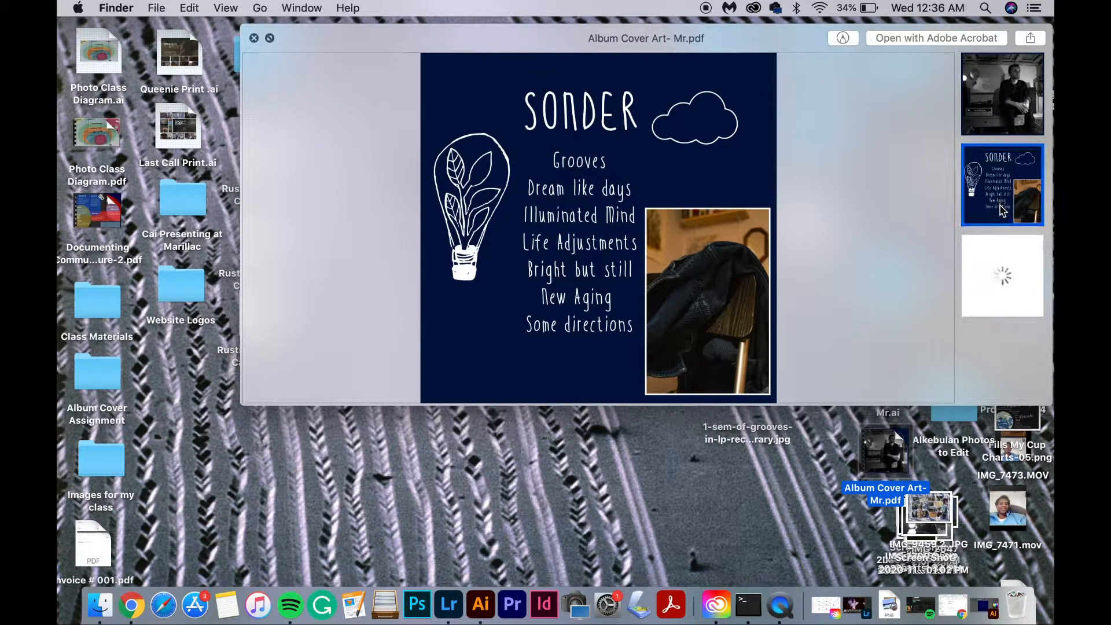
left_click(996, 264)
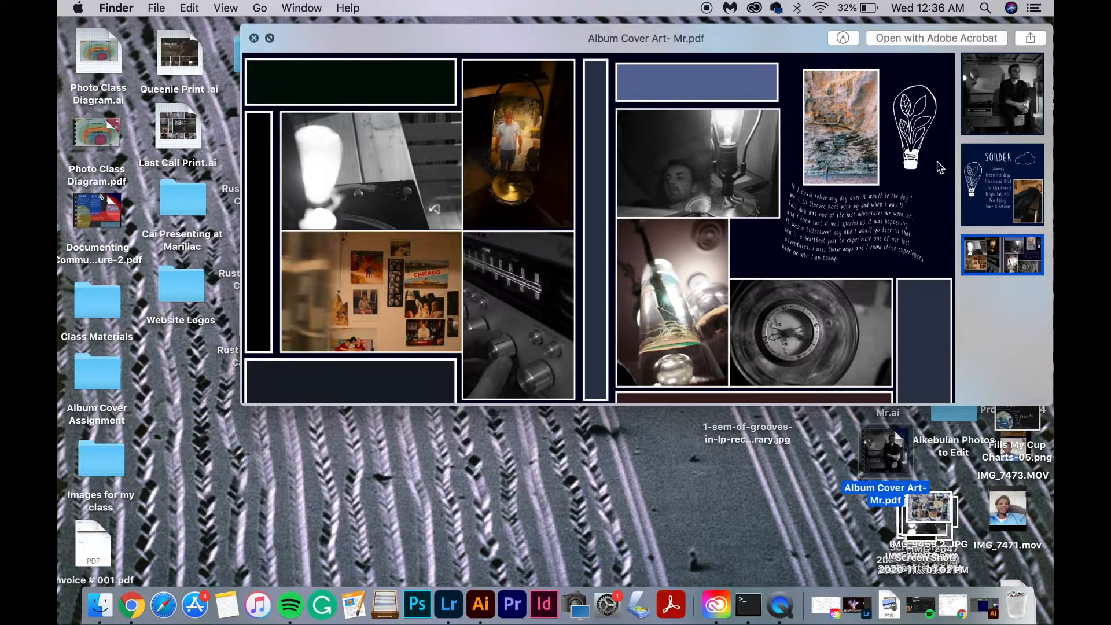
left_click(1016, 206)
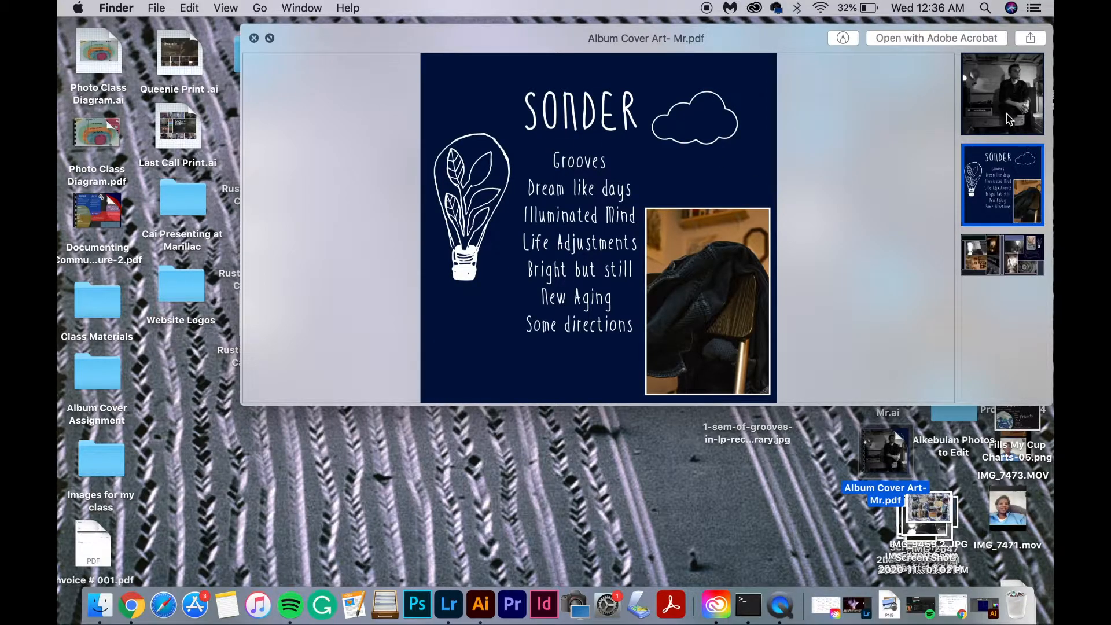
left_click(974, 112)
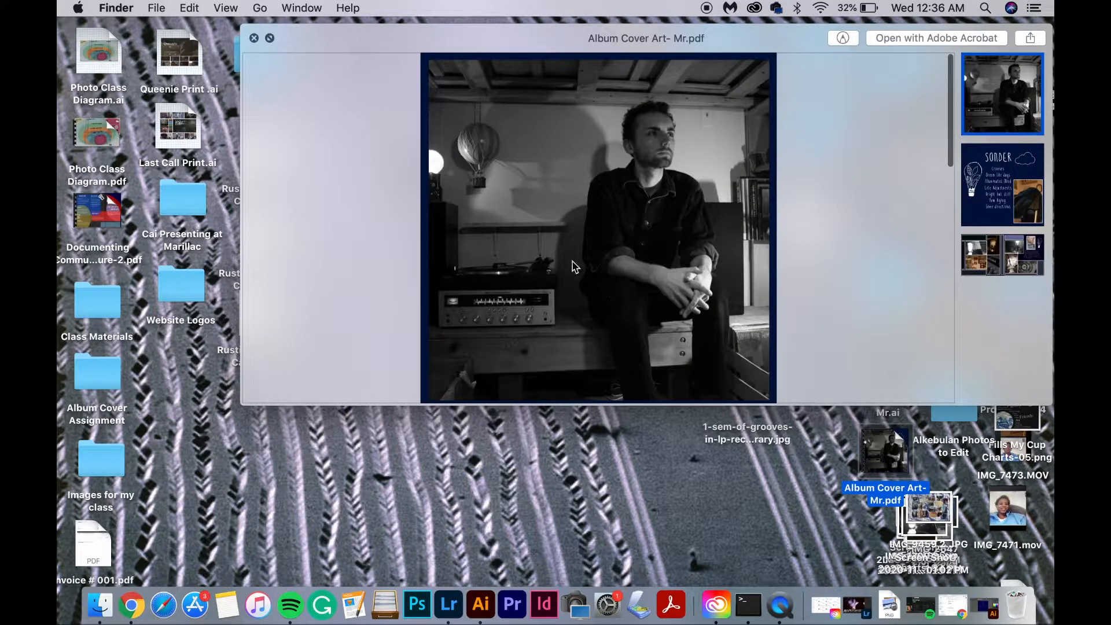
left_click(253, 37)
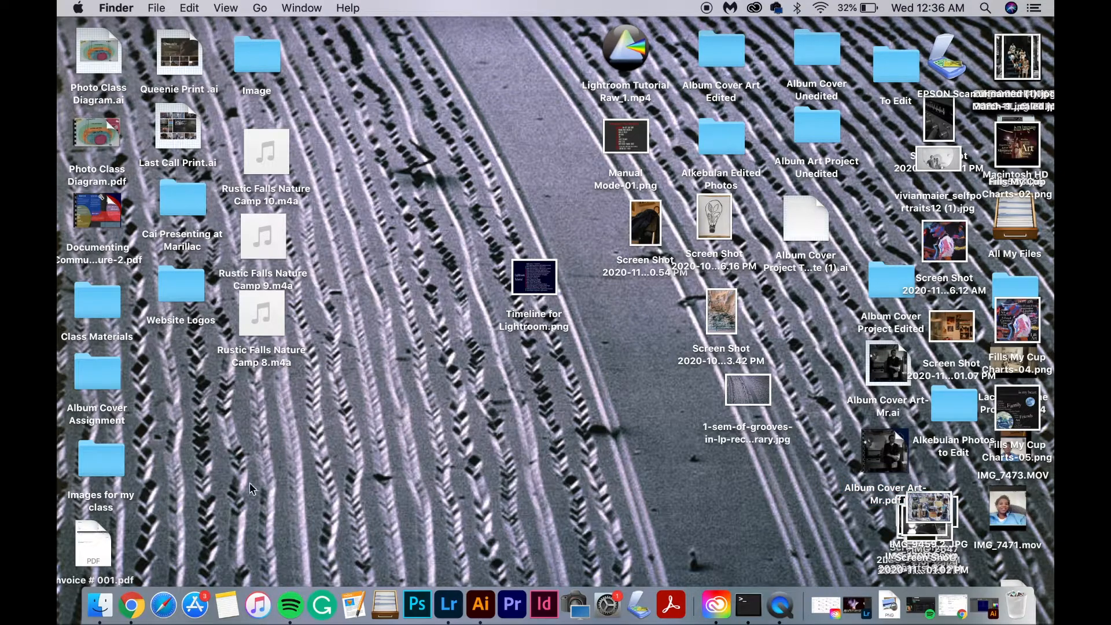
- Back in Illustrator, add the text "Sonder" outside the artboards beside the Front artboard and scale it up proportionally
left_click(481, 603)
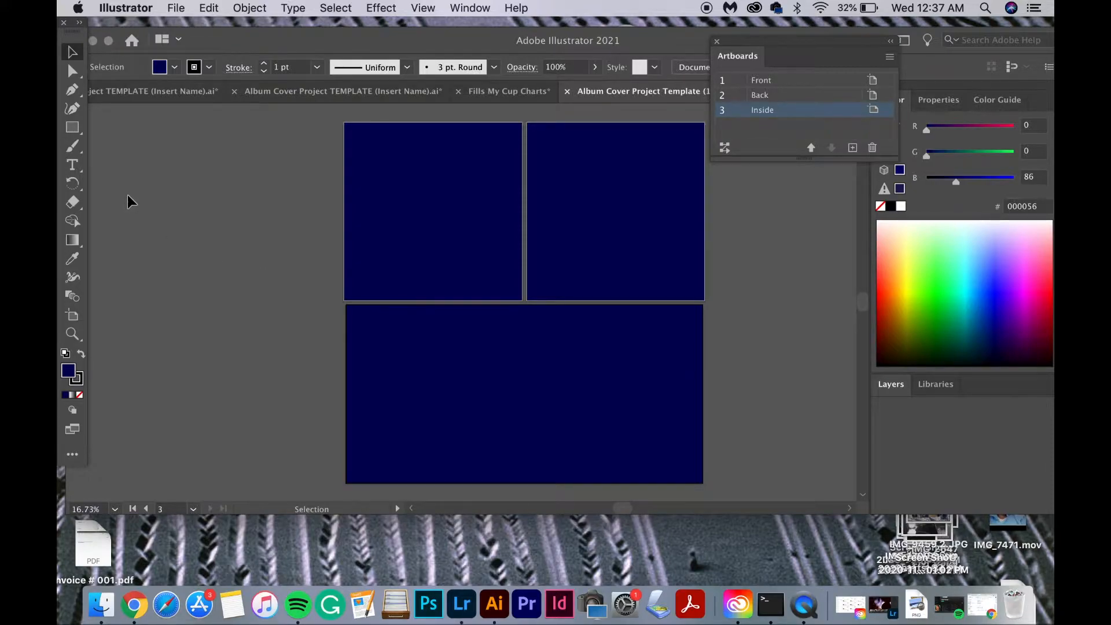
left_click(74, 169)
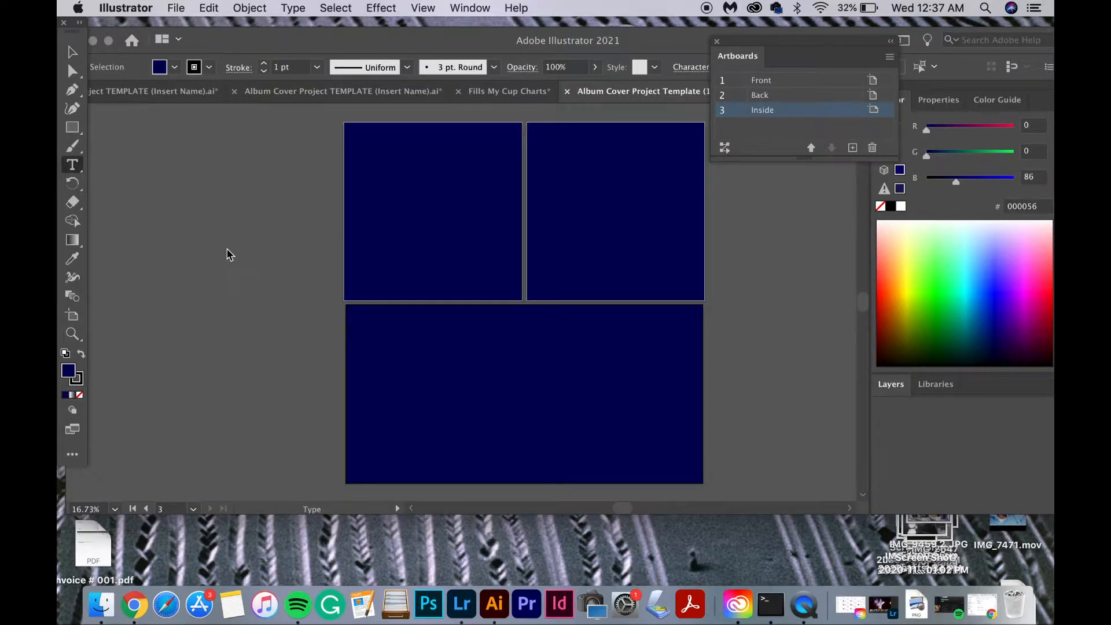
left_click(255, 273)
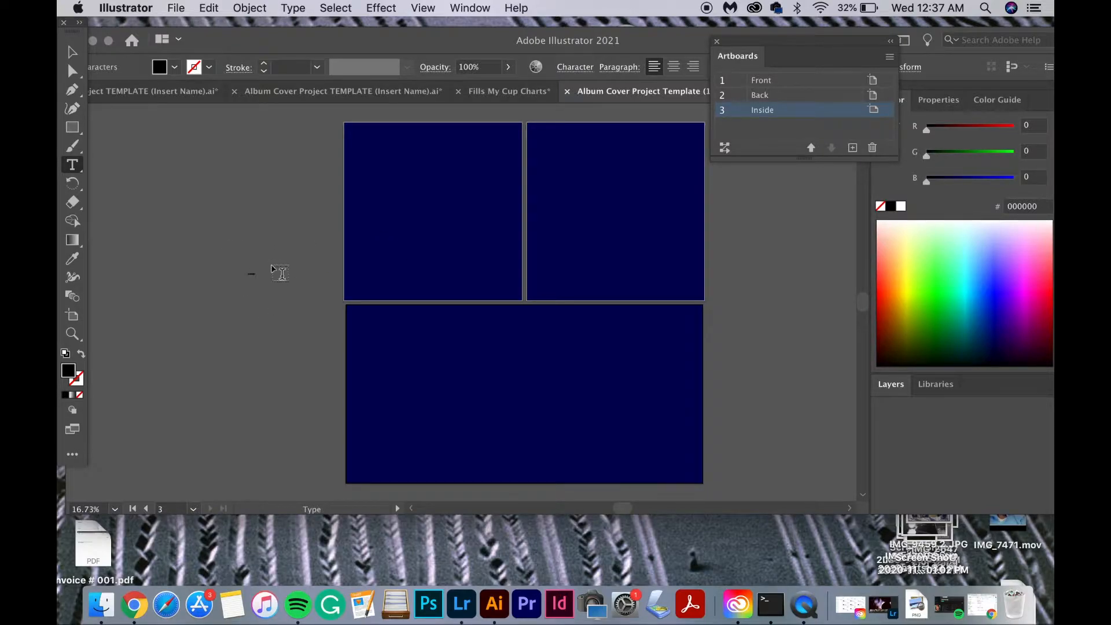
left_click(72, 52)
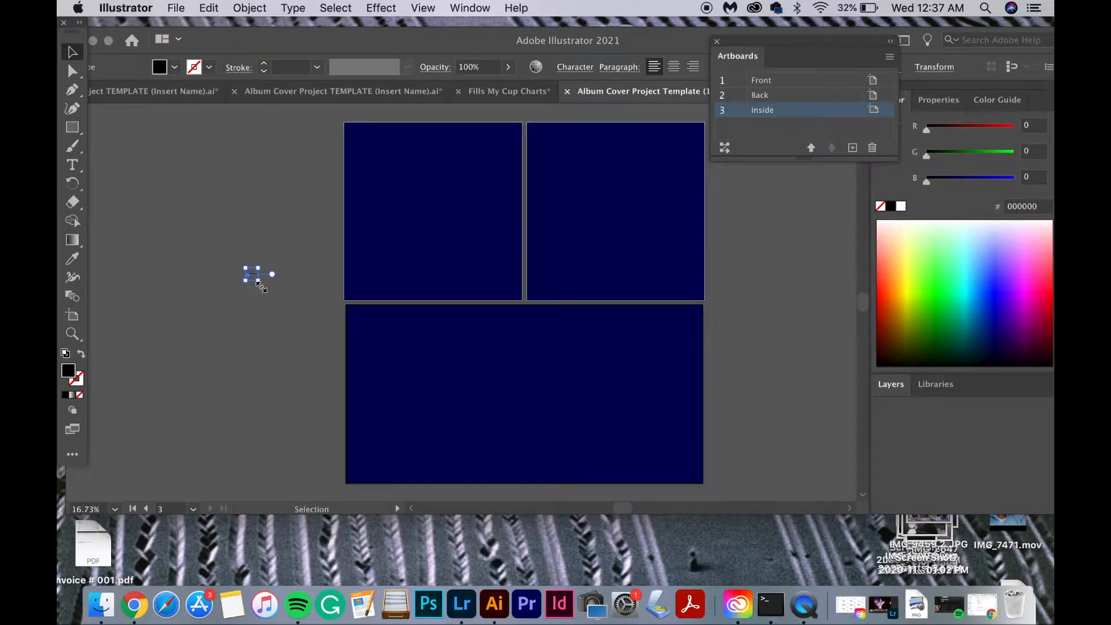
key("shift")
left_click_drag(258, 281, 401, 392)
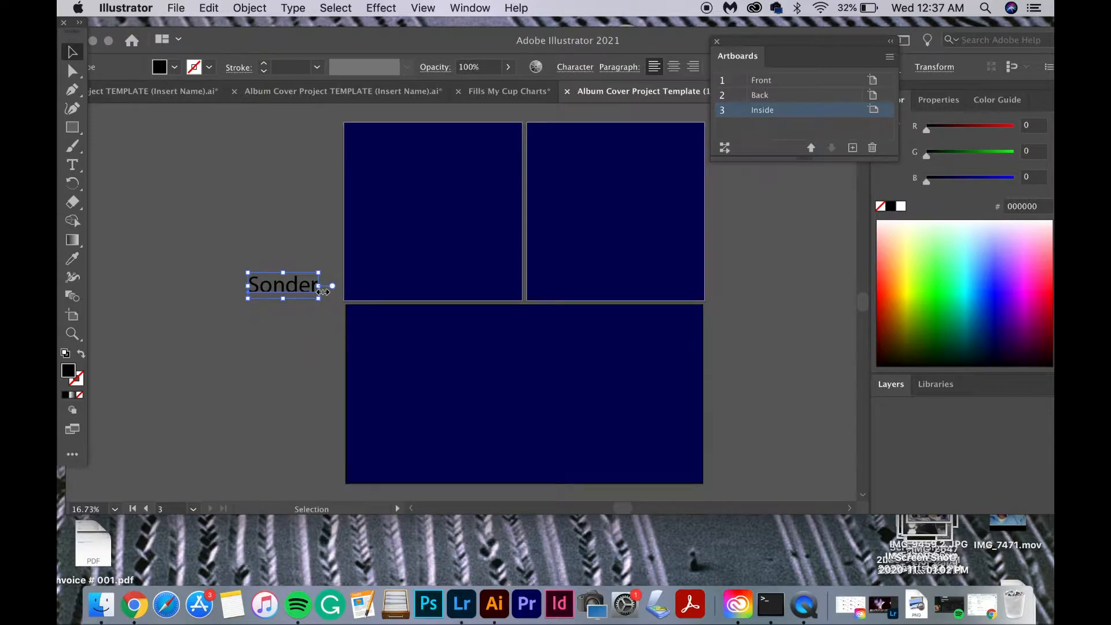
- Try stretching the Sonder text horizontally without keeping its proportions, and undo the stretch
left_click_drag(323, 290, 462, 294)
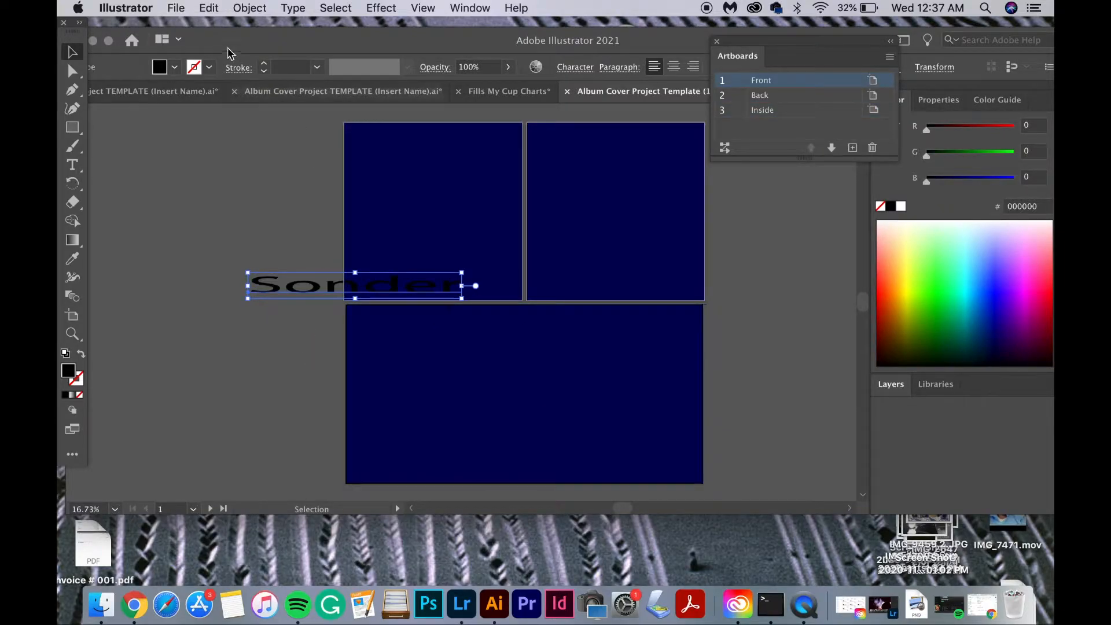
left_click(210, 8)
left_click(213, 27)
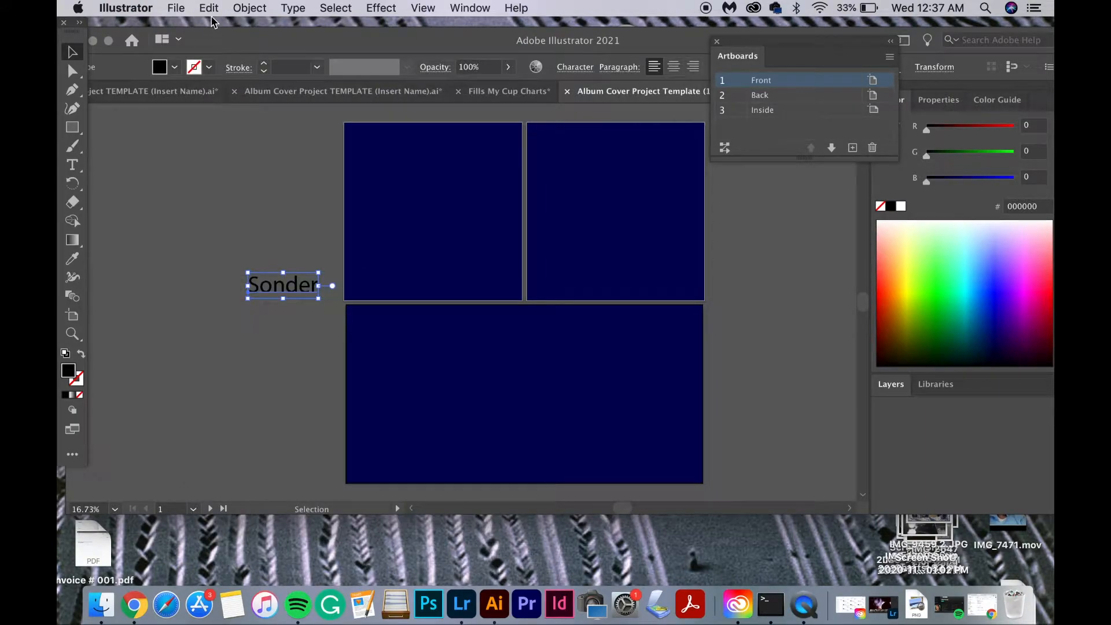
left_click(208, 8)
left_click(144, 160)
- Move the Sonder text to the upper center of the Back artboard, fill it with white FFFFFF, and adjust its size
left_click_drag(288, 293, 604, 167)
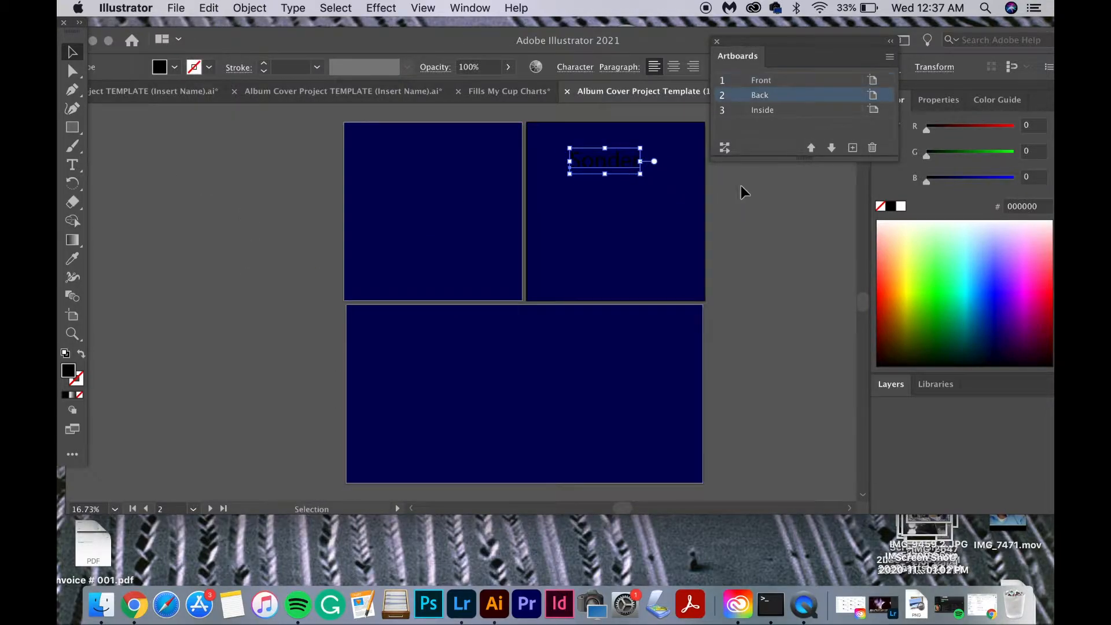
left_click(900, 206)
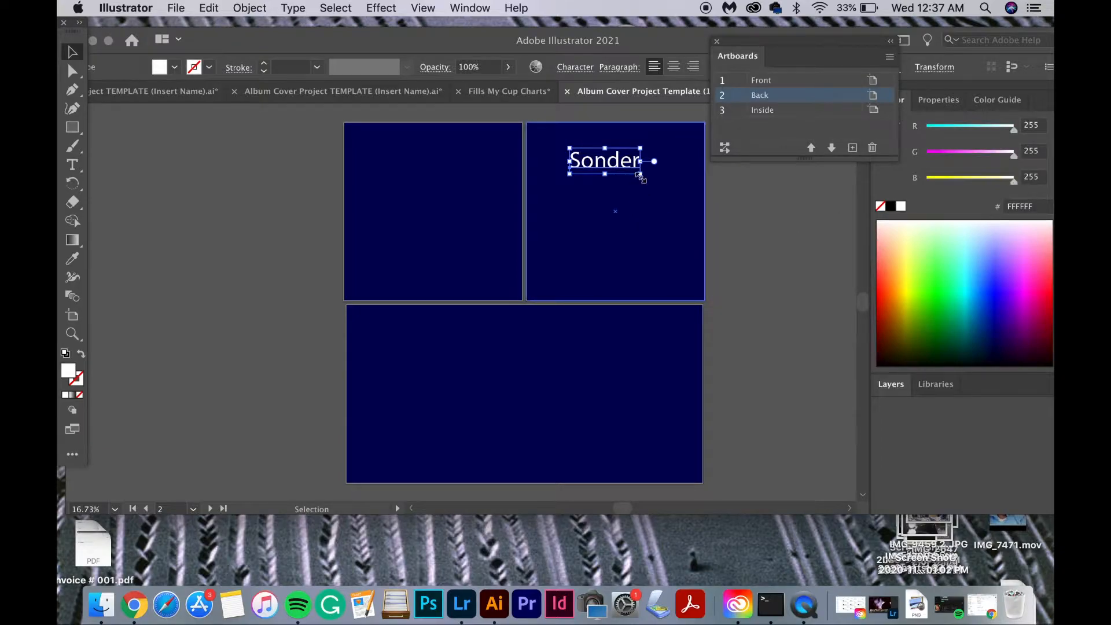
left_click_drag(640, 176, 597, 140)
left_click(745, 272)
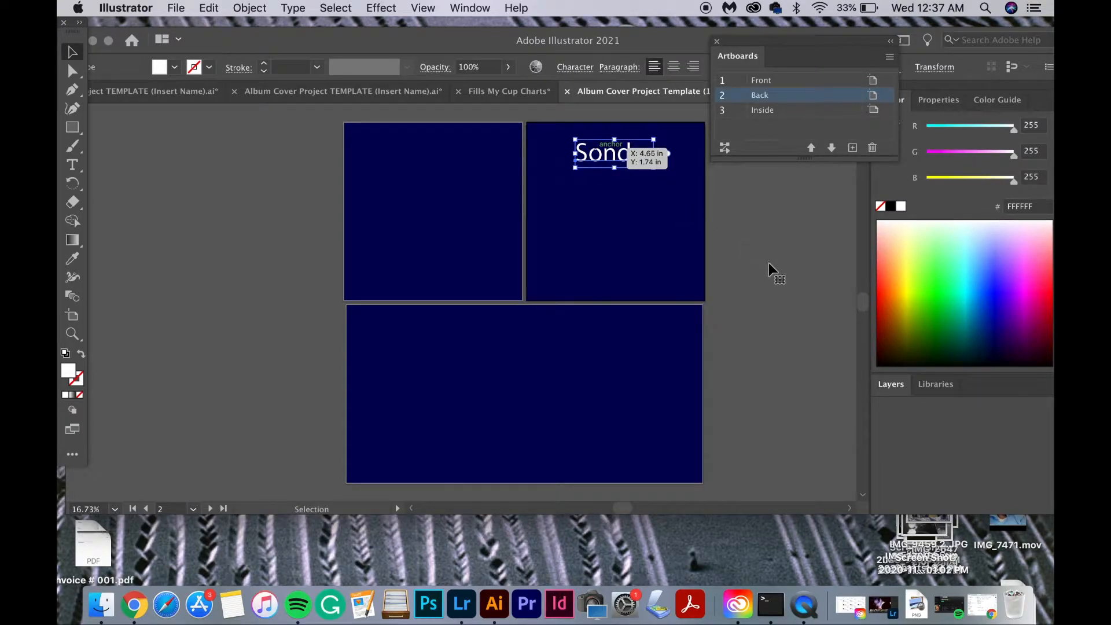
left_click(769, 269)
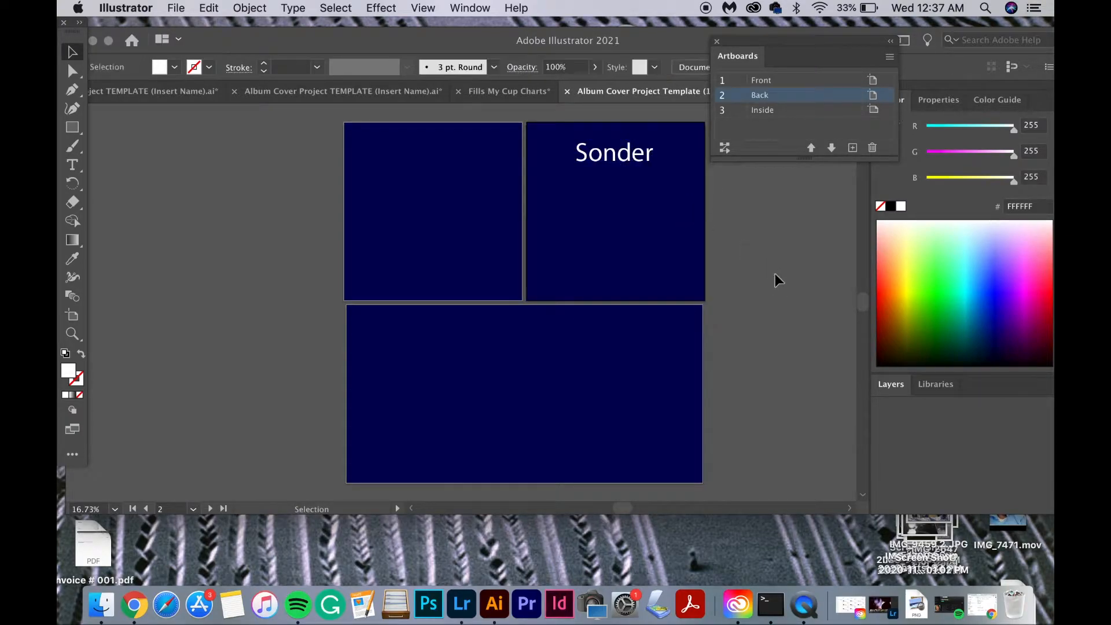
- Switch to Chrome, search for "dafont" in a new tab, and open the dafont.com site
left_click(135, 618)
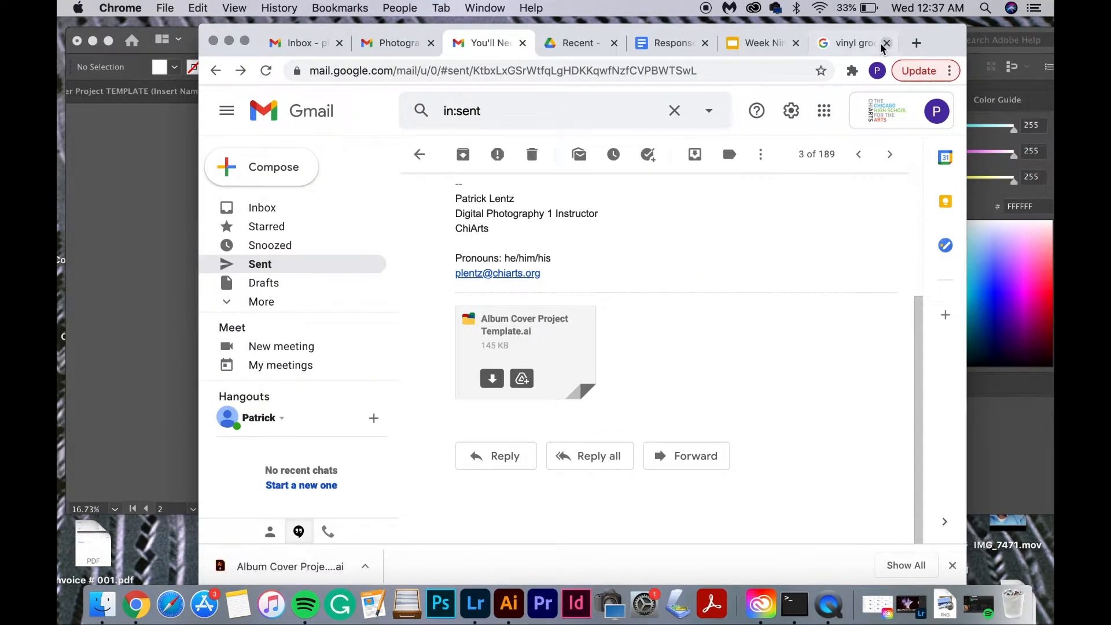
left_click(913, 44)
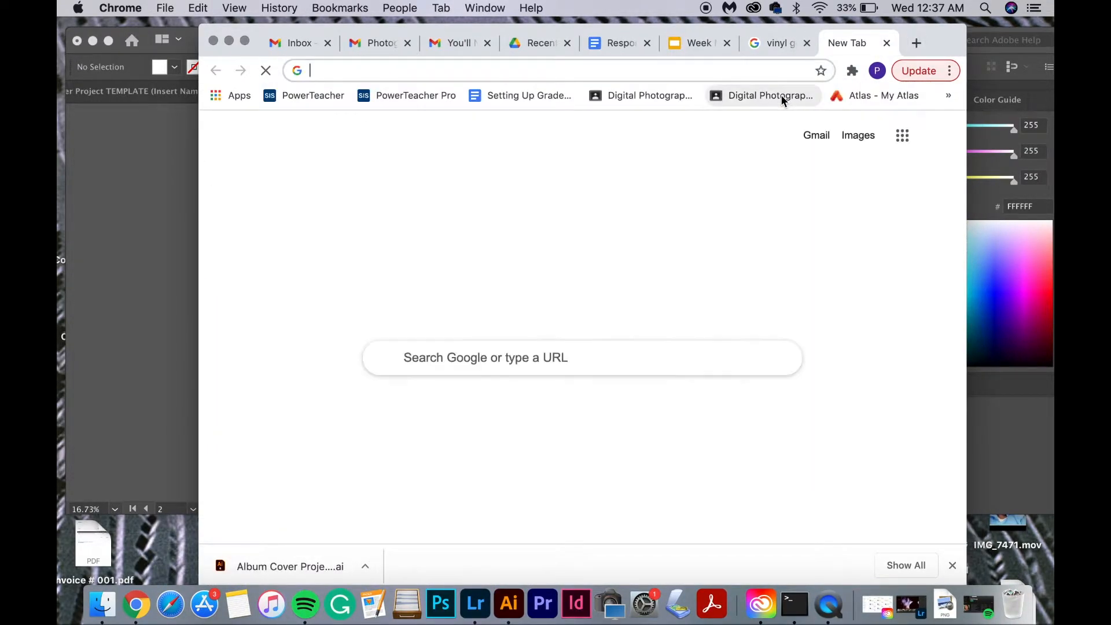
type("dafont")
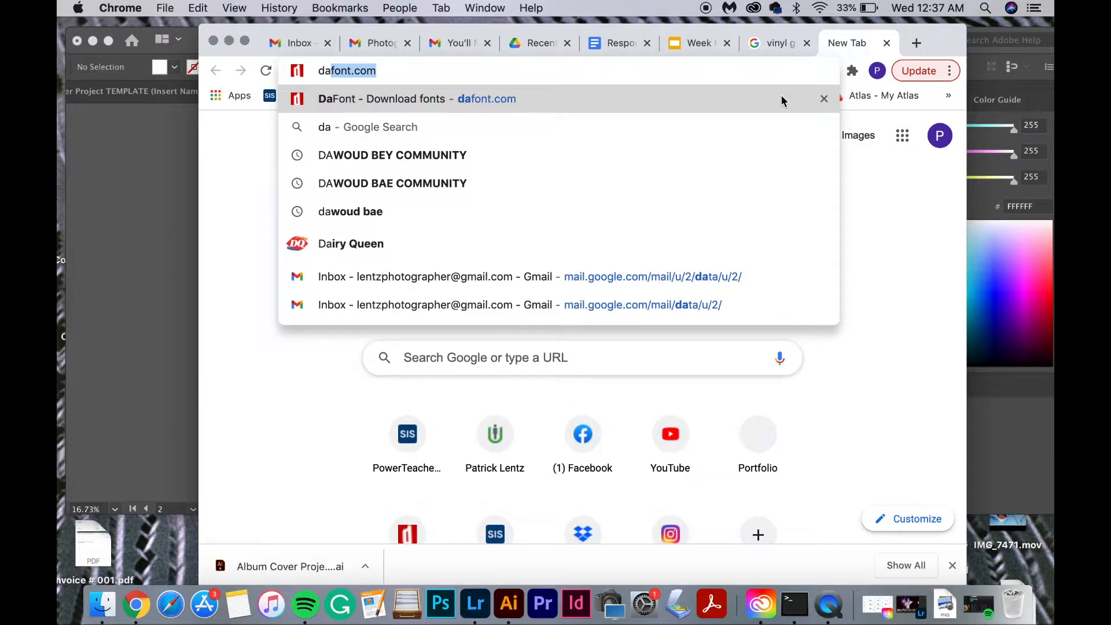
key("BackSpace")
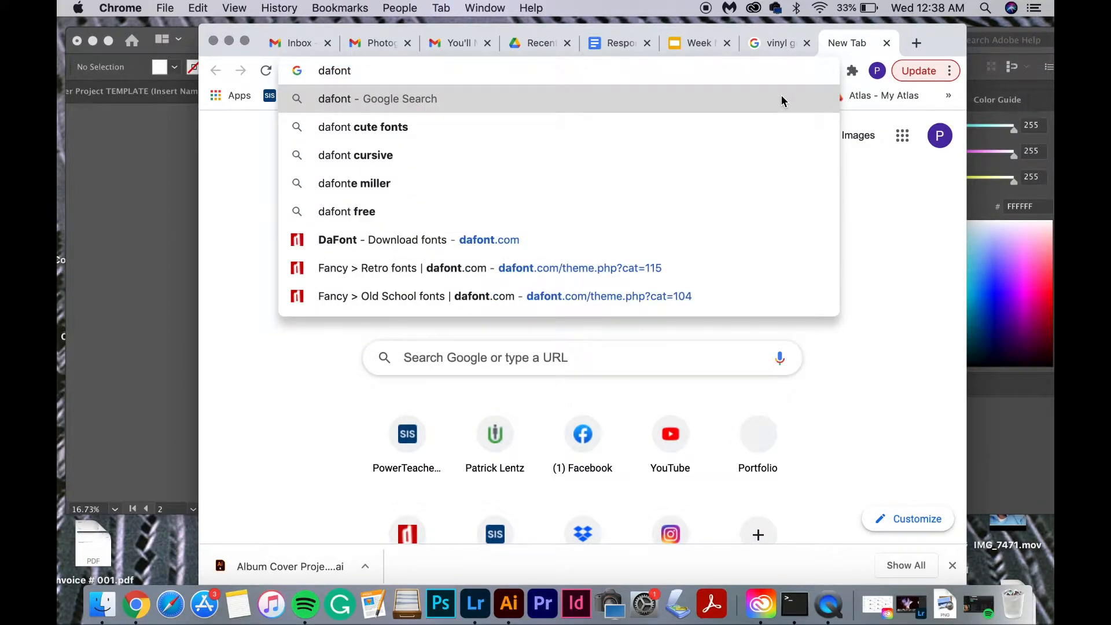
key("Return")
left_click(396, 253)
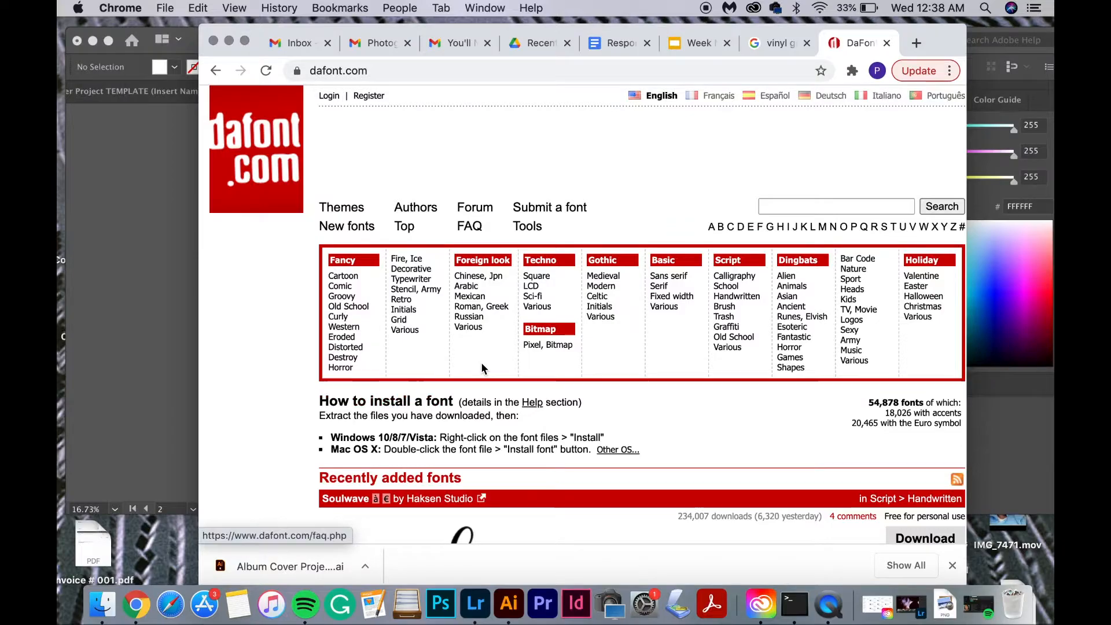
- Look through the fonts on the dafont home page and in the Fancy > Comic category
scroll(481, 362, "down", 15)
scroll(483, 369, "up", 15)
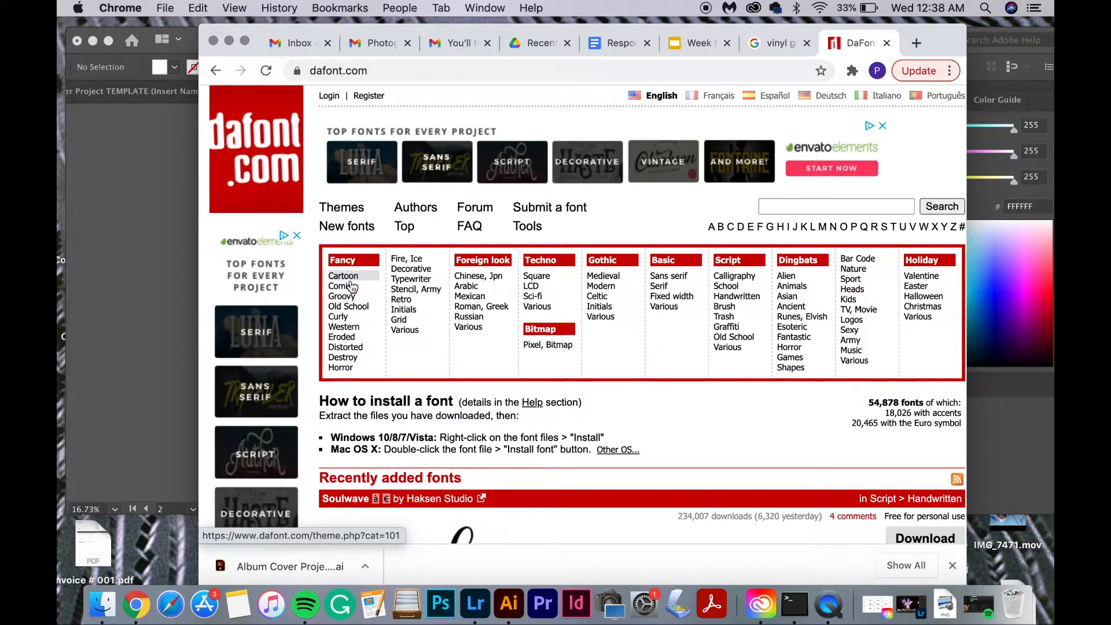
left_click(349, 287)
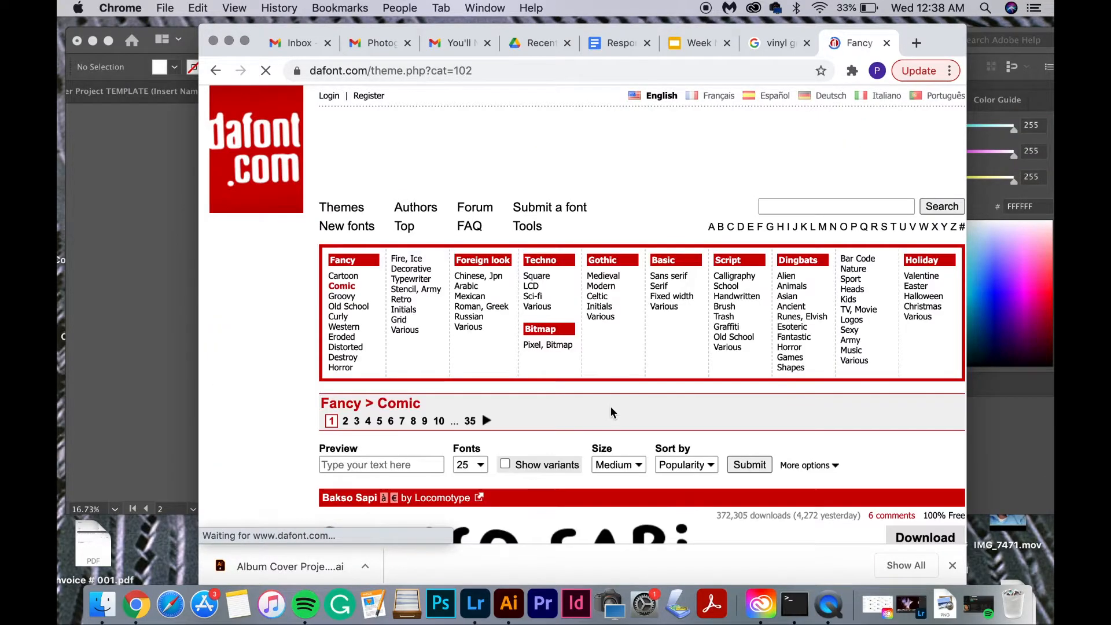
scroll(602, 399, "down", 15)
scroll(612, 412, "down", 10)
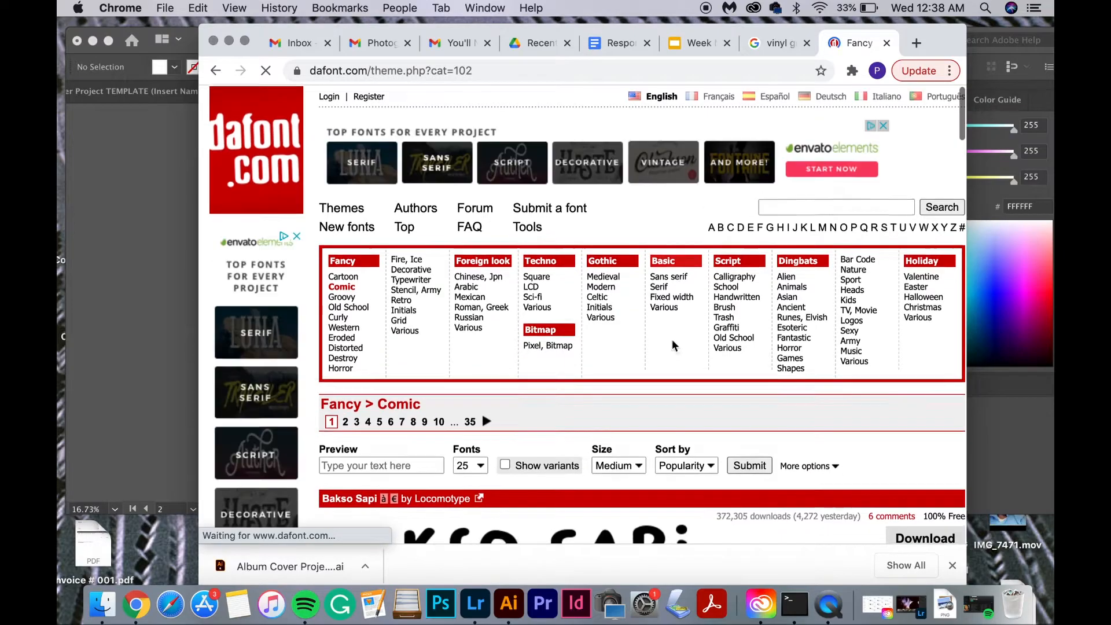
- Open the Script > Handwritten category and download the Internet Friends font
left_click(691, 405)
scroll(665, 428, "down", 10)
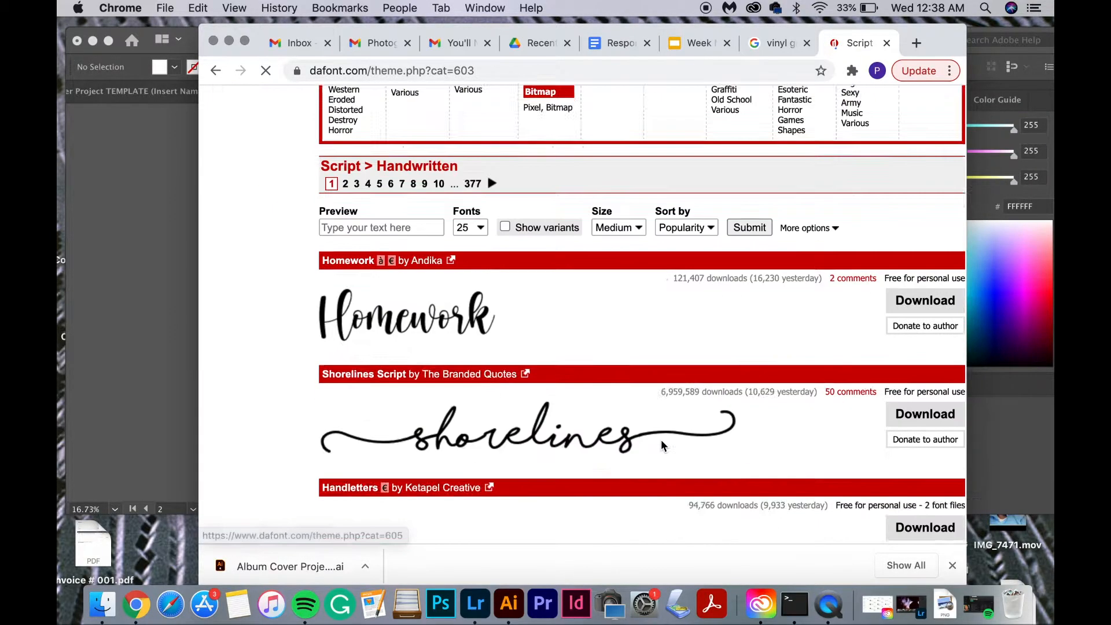
scroll(663, 446, "down", 14)
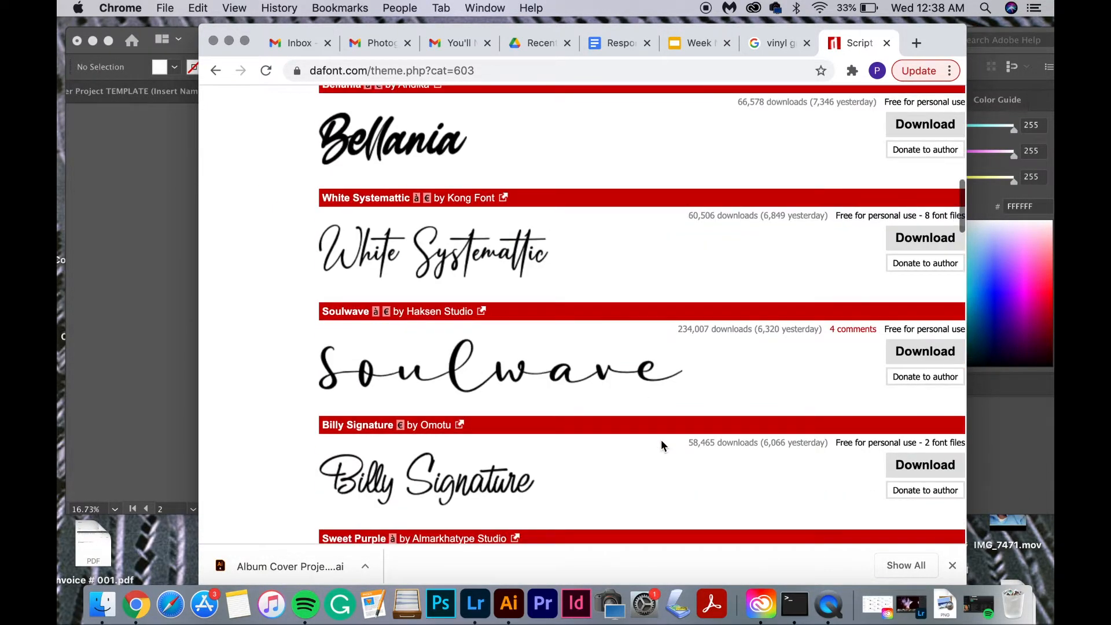
scroll(662, 446, "down", 4)
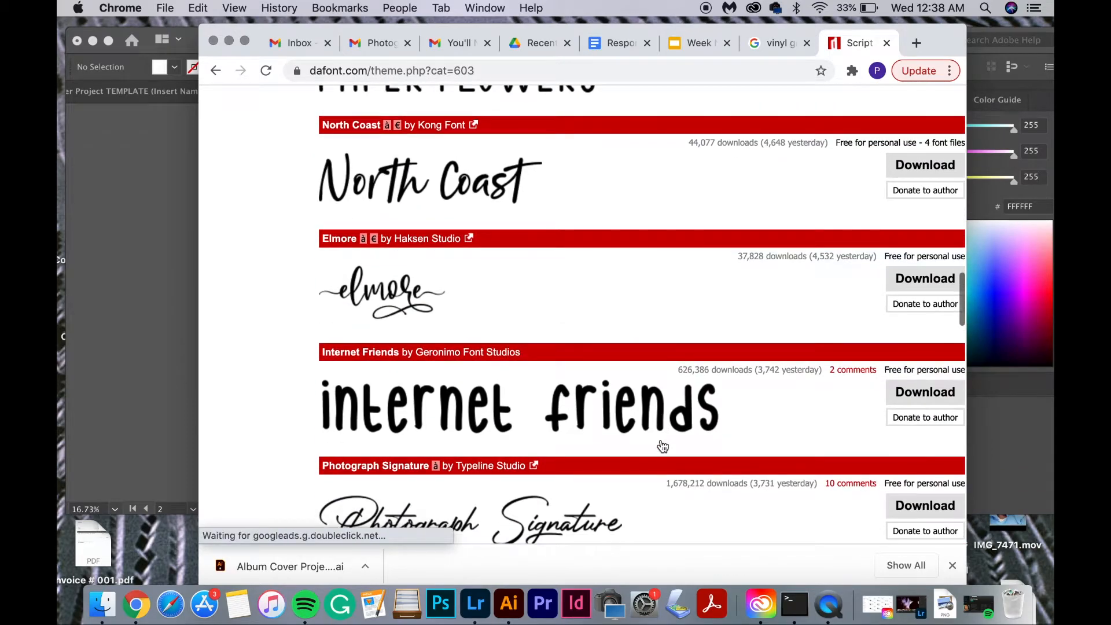
left_click(931, 232)
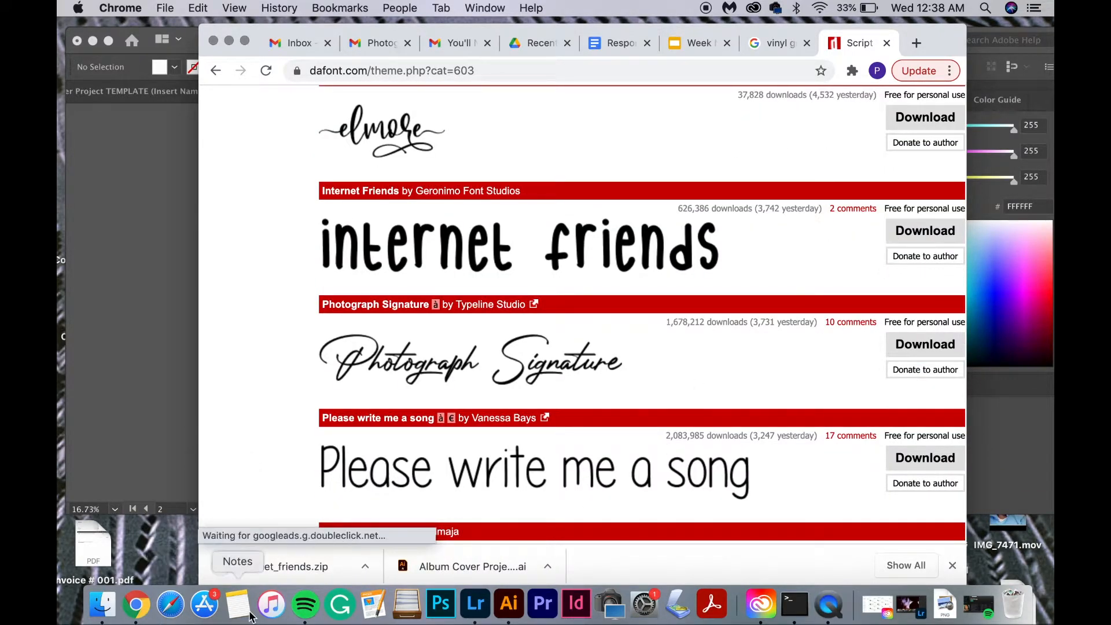
- Open the downloaded internet_friends.zip, open Internet Friends.ttf from the Downloads folder, and install the font
left_click(266, 572)
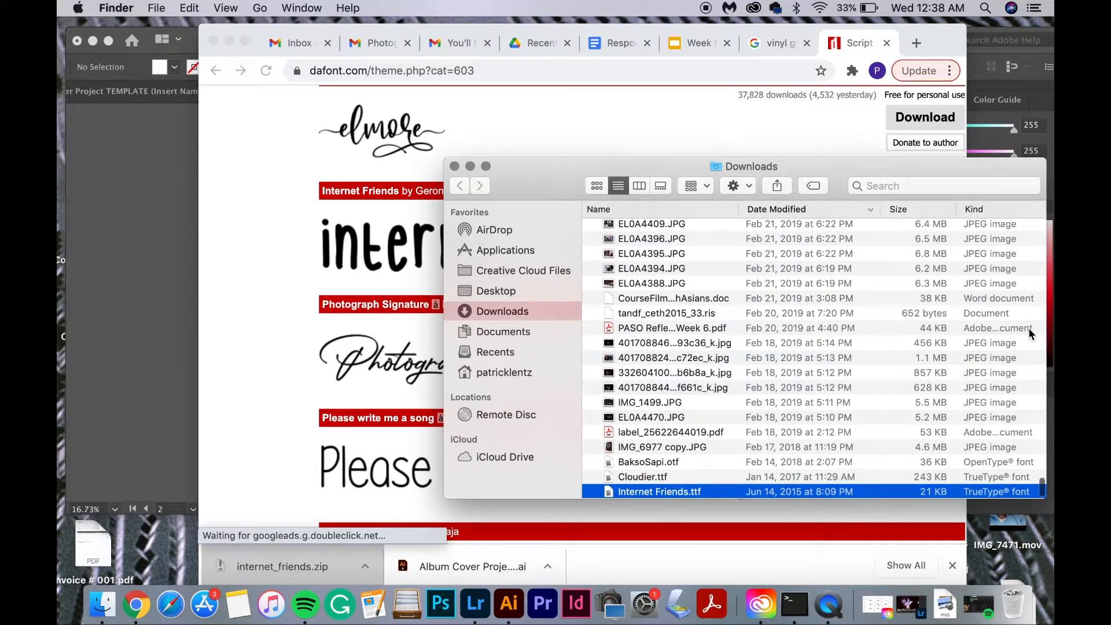
left_click_drag(827, 498, 762, 583)
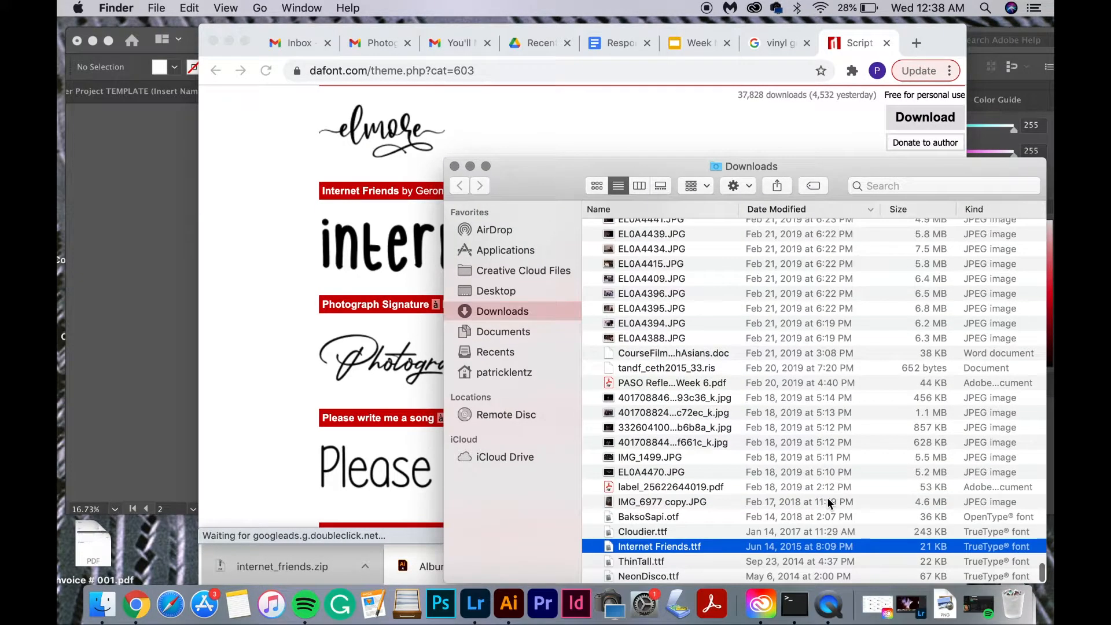
double_click(667, 549)
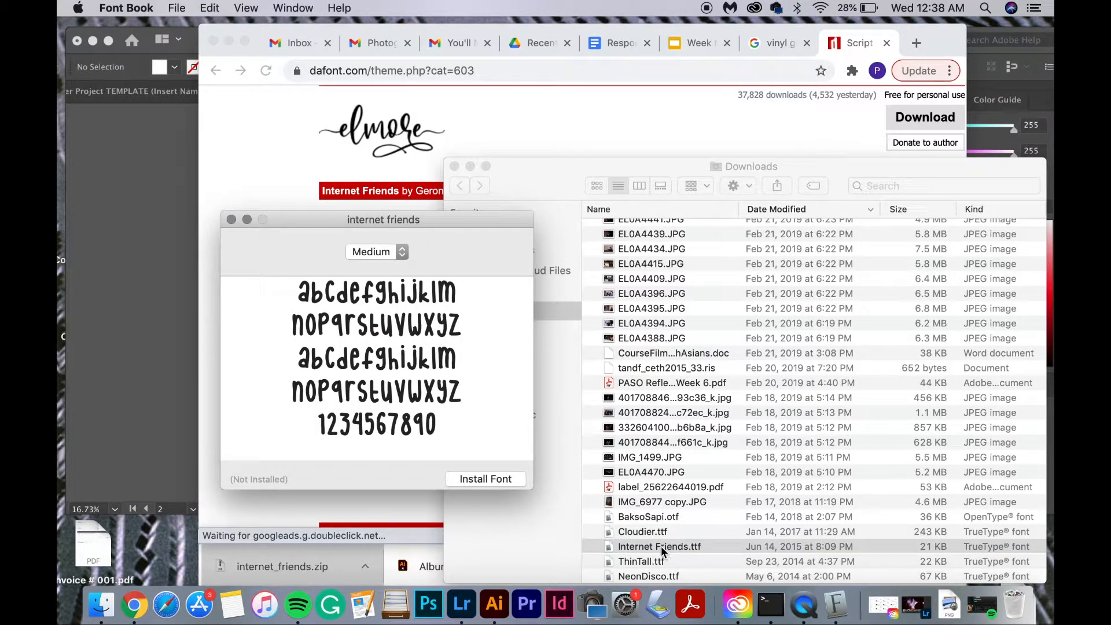
left_click(501, 480)
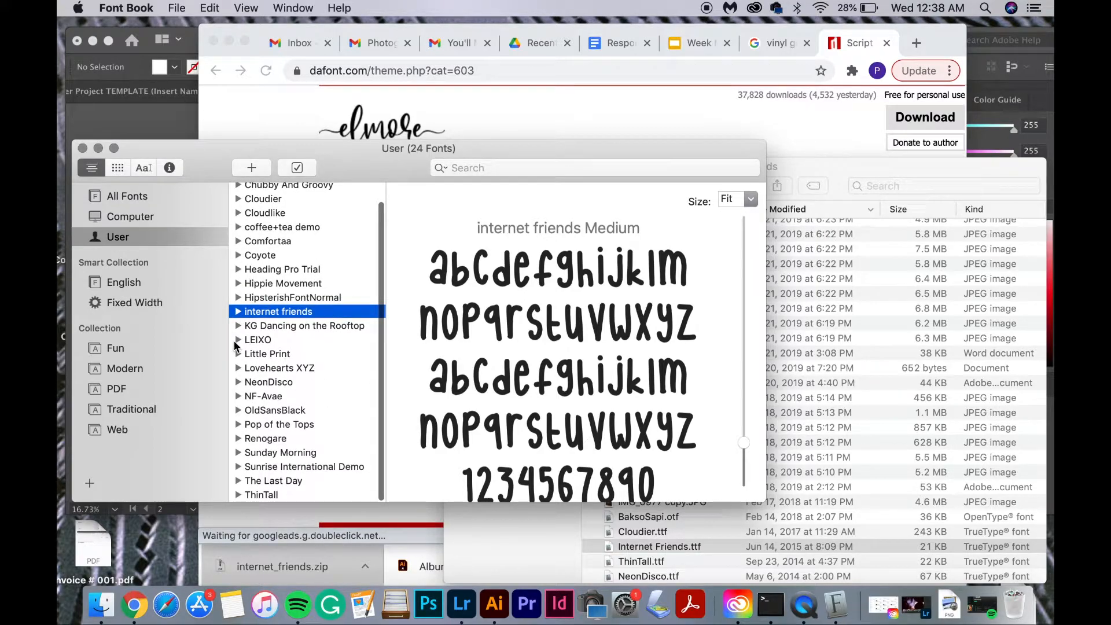
- Switch to Illustrator and change the Sonder text on the Back artboard to the internet friends font
left_click(100, 131)
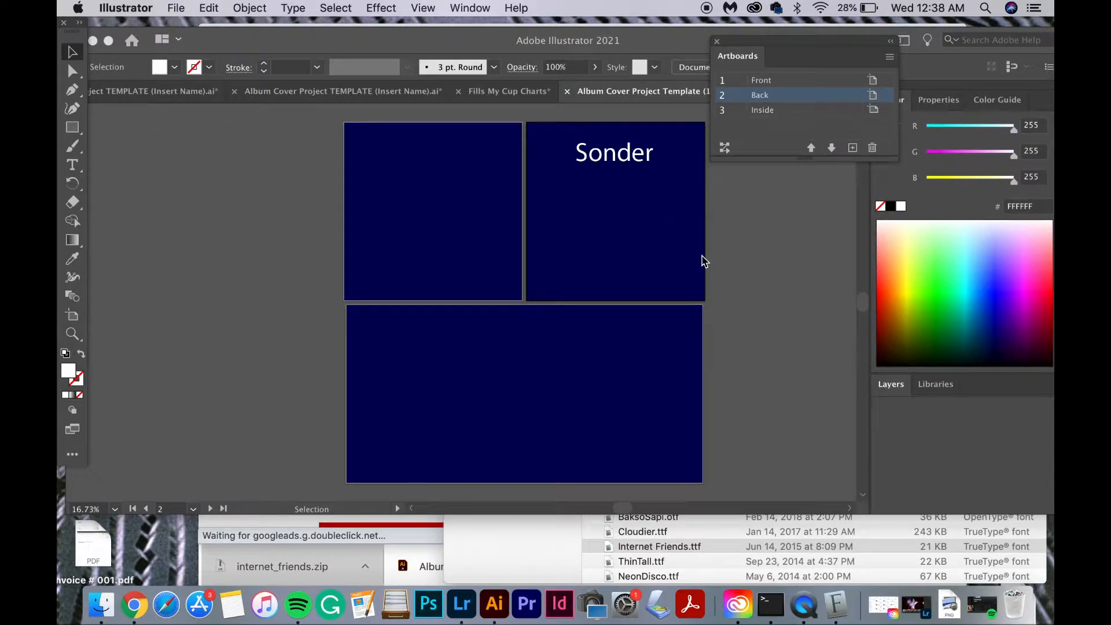
left_click(300, 9)
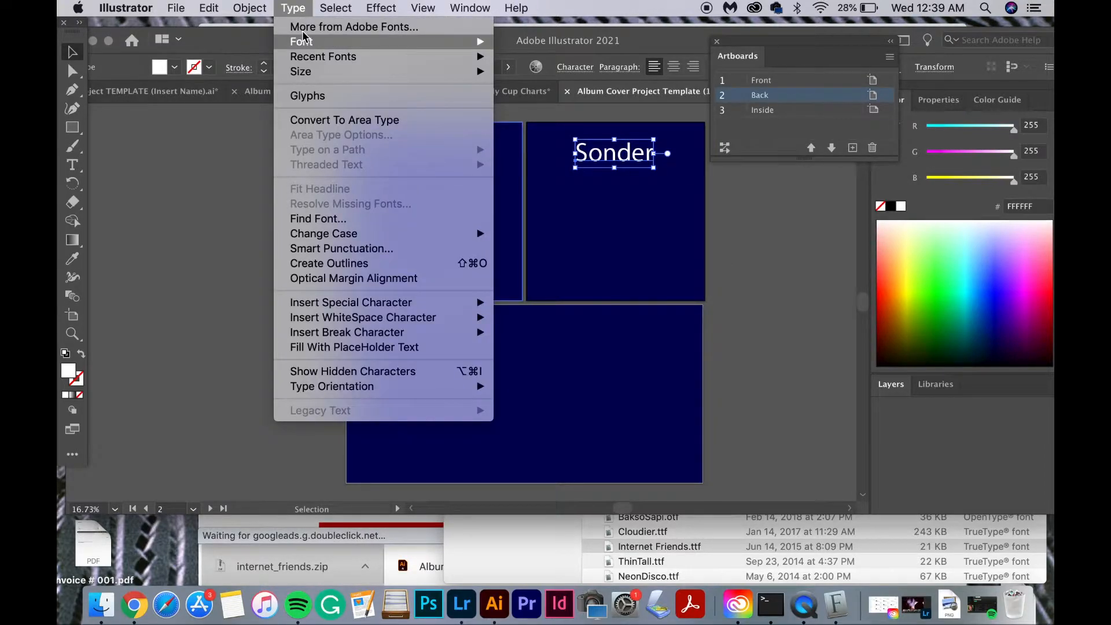
mouse_move(312, 42)
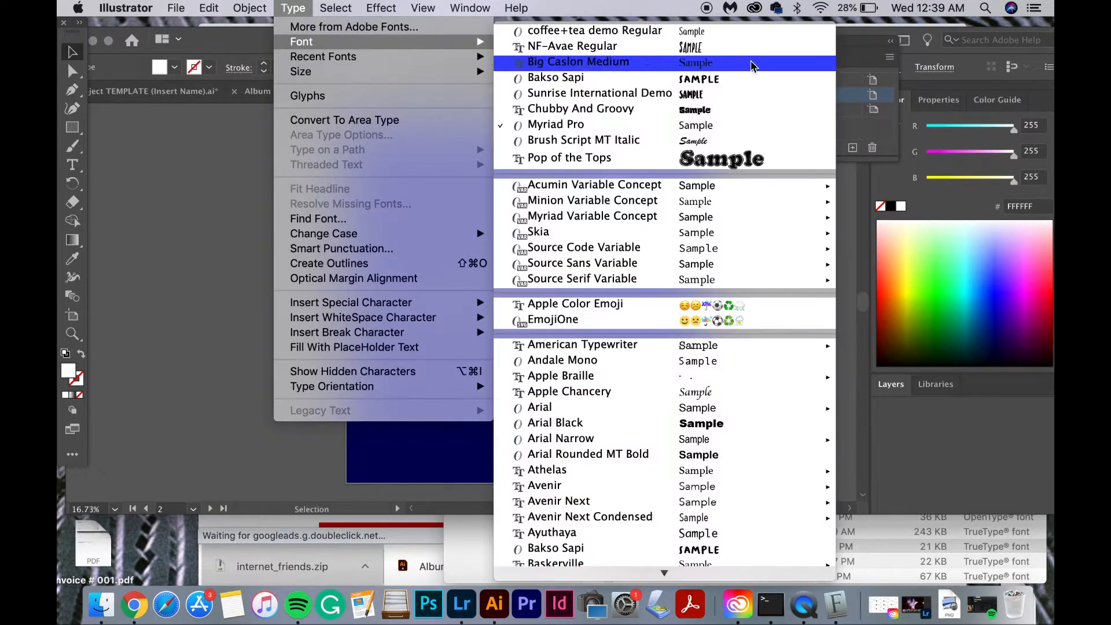
type("in")
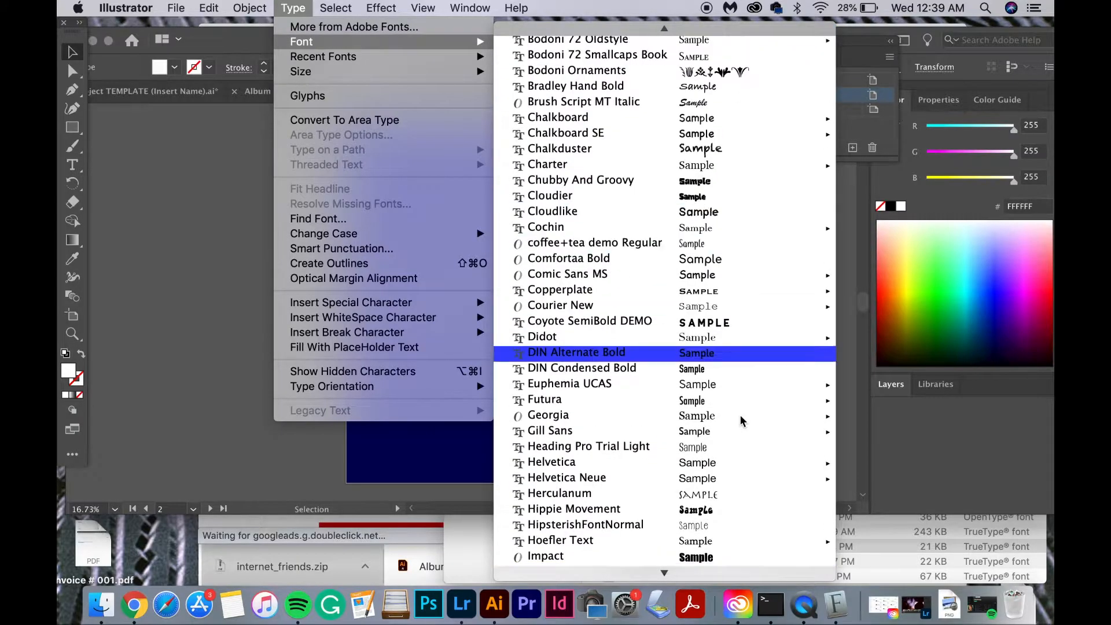
scroll(729, 519, "down", 3)
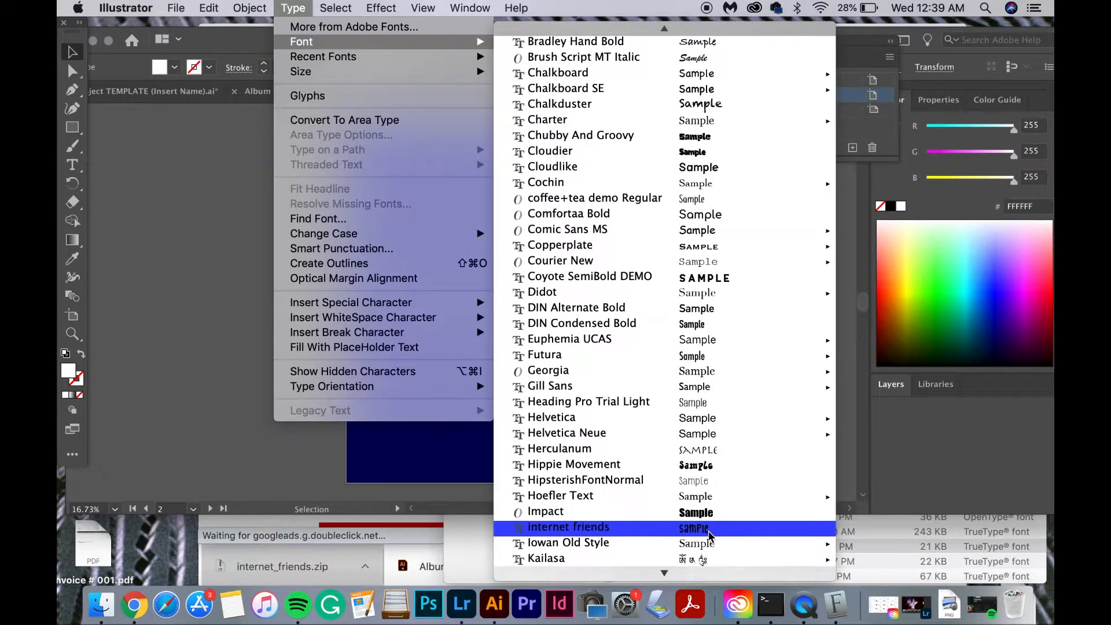
left_click(709, 533)
left_click(751, 408)
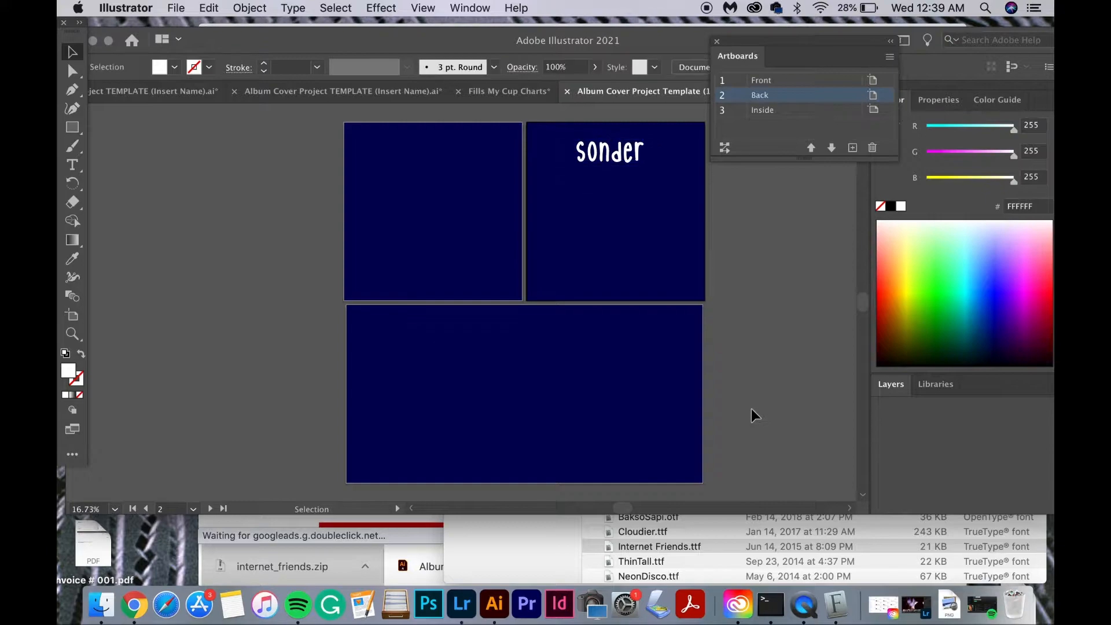
- Nudge the Sonder text so it sits horizontally centered near the top of the Back artboard
scroll(751, 408, "right", 3)
scroll(751, 408, "up", 2)
left_click_drag(570, 178, 580, 179)
left_click(571, 184)
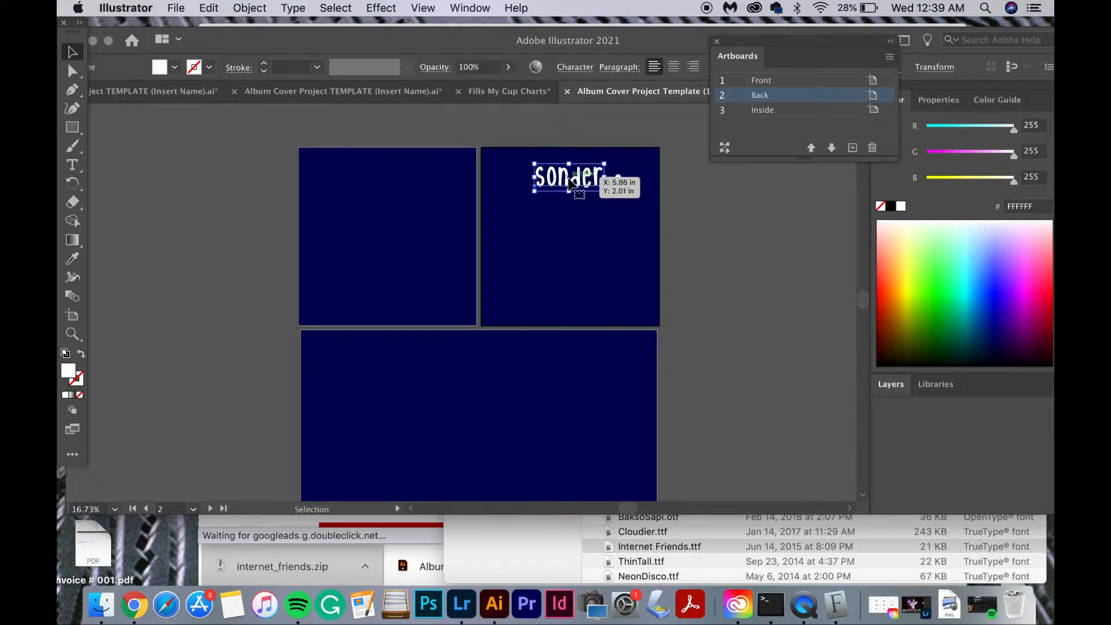
- Try a pale yellow fill (FFE29A) on the Sonder text and return it to white FFFFFF
left_click(922, 260)
left_click(922, 248)
left_click(904, 248)
left_click(898, 263)
left_click(898, 247)
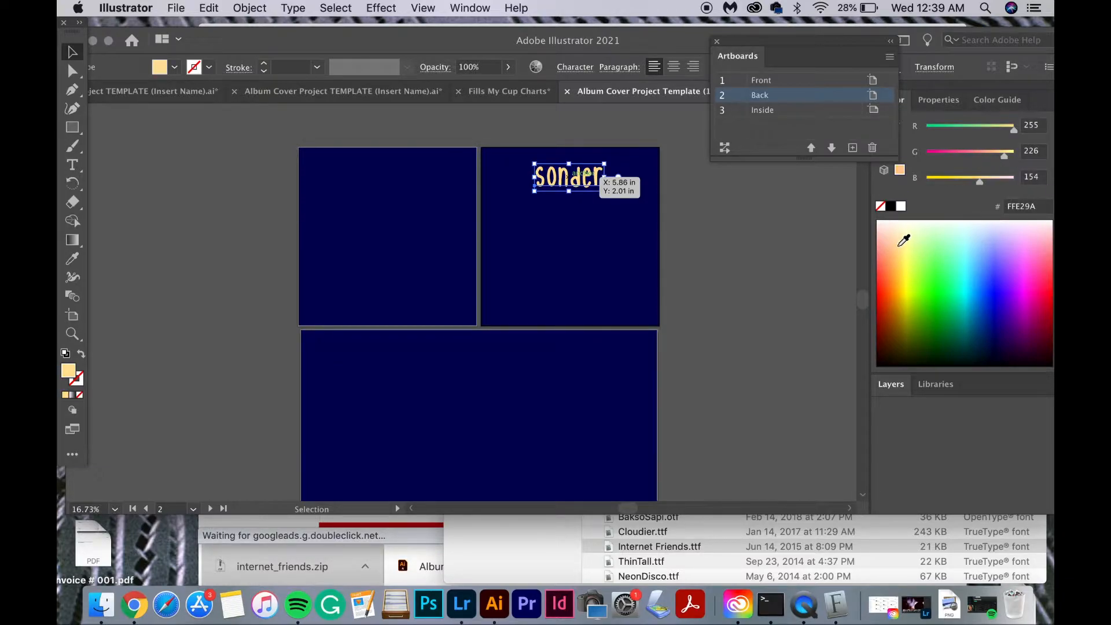
left_click(901, 207)
left_click(711, 257)
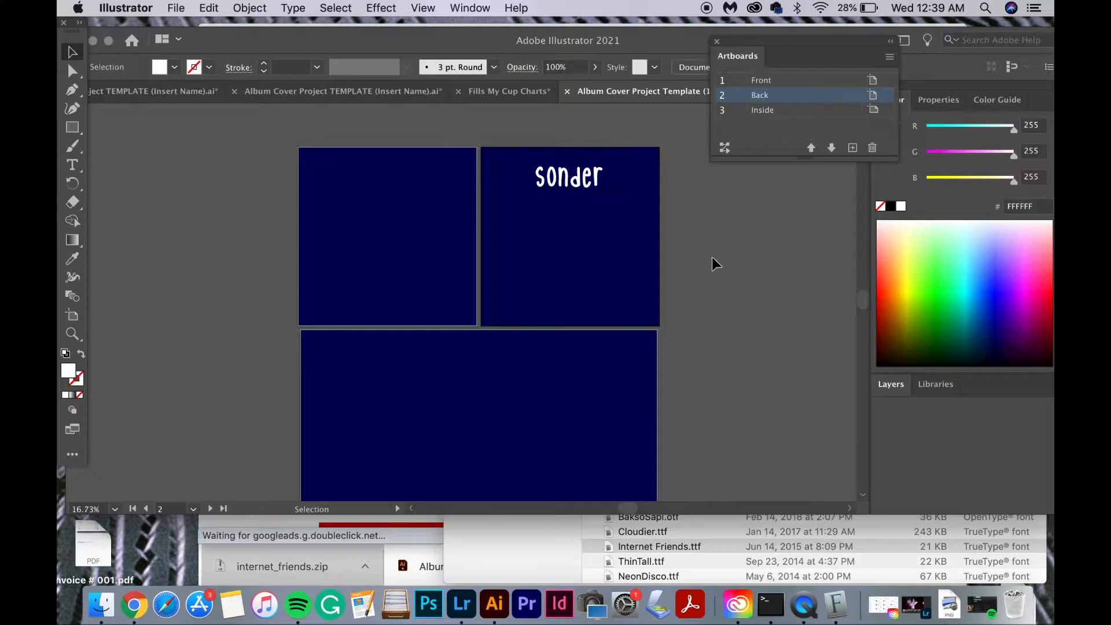
- Close the Downloads folder window and minimize the Chrome window
scroll(711, 257, "down", 2)
scroll(712, 257, "left", 2)
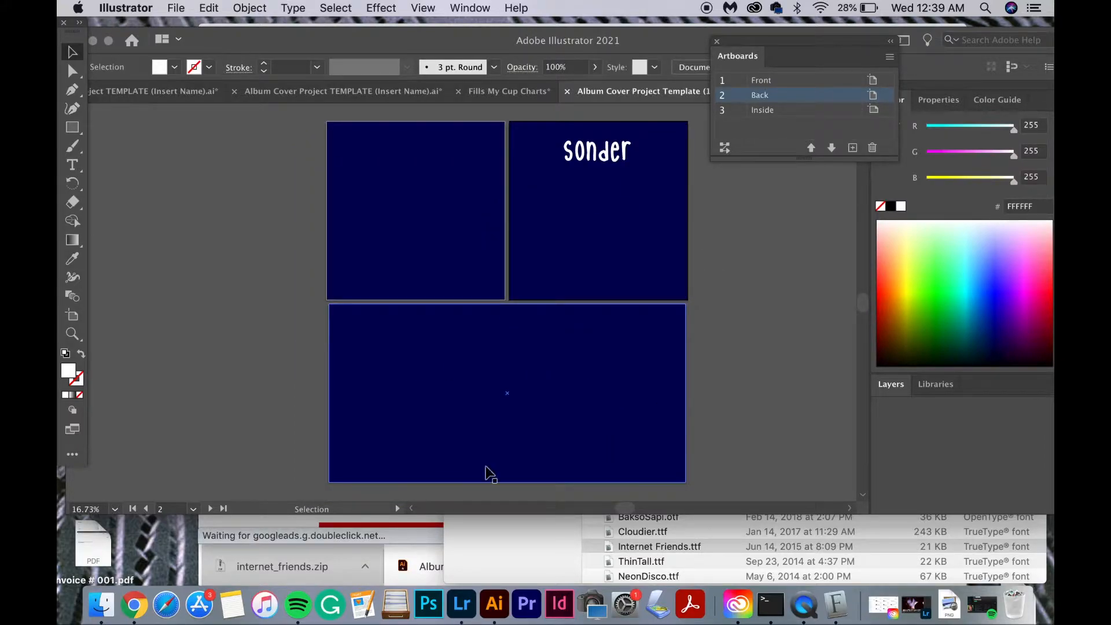
left_click(547, 561)
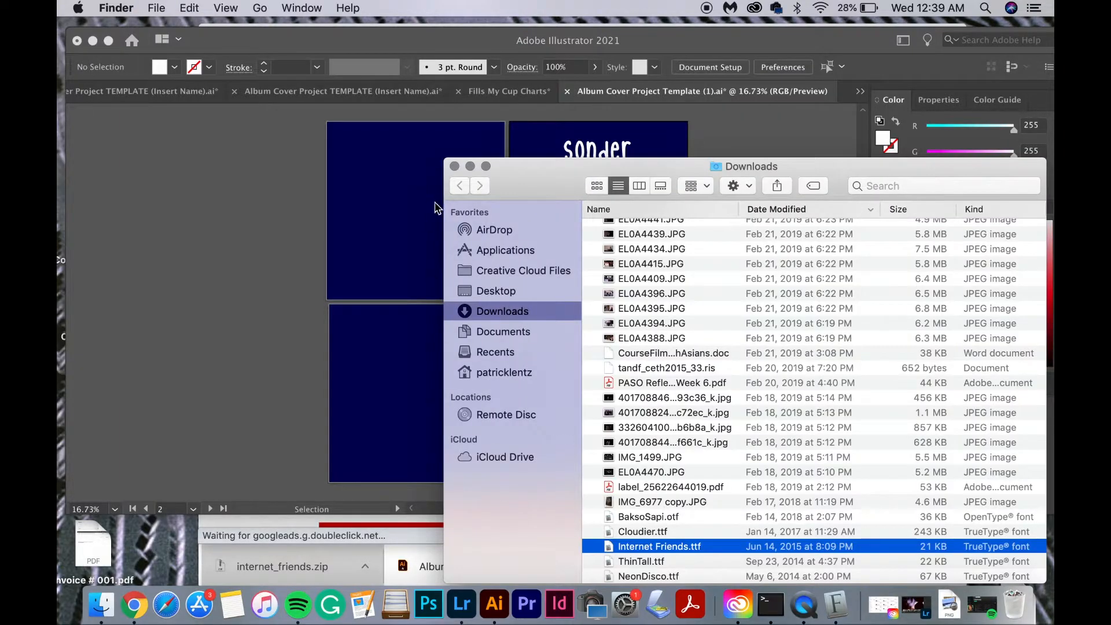
left_click(455, 166)
left_click(363, 528)
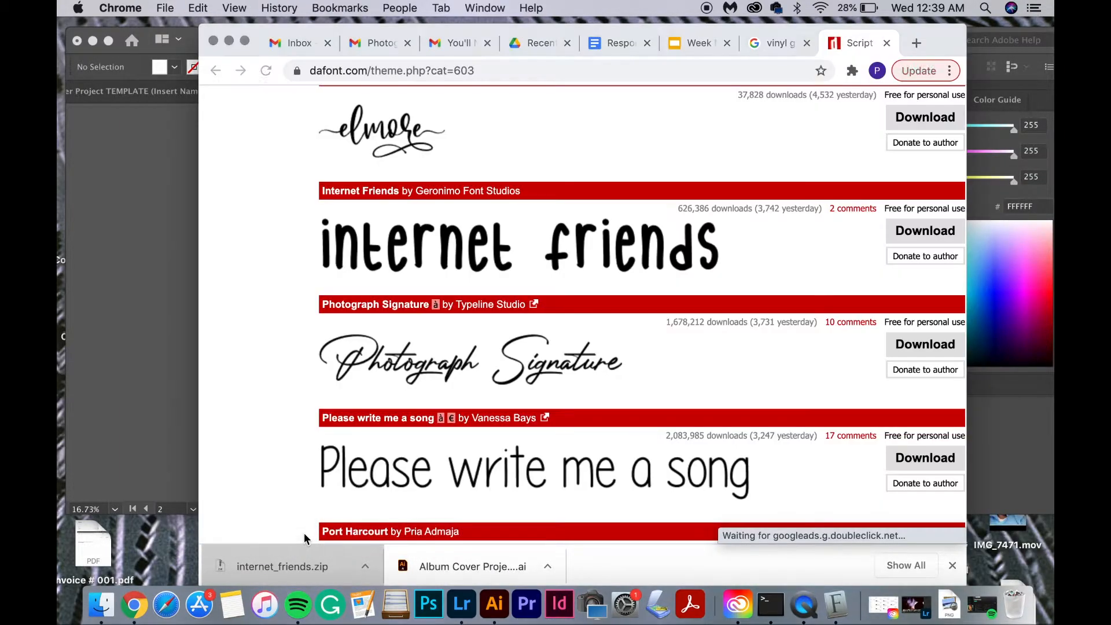
left_click(229, 42)
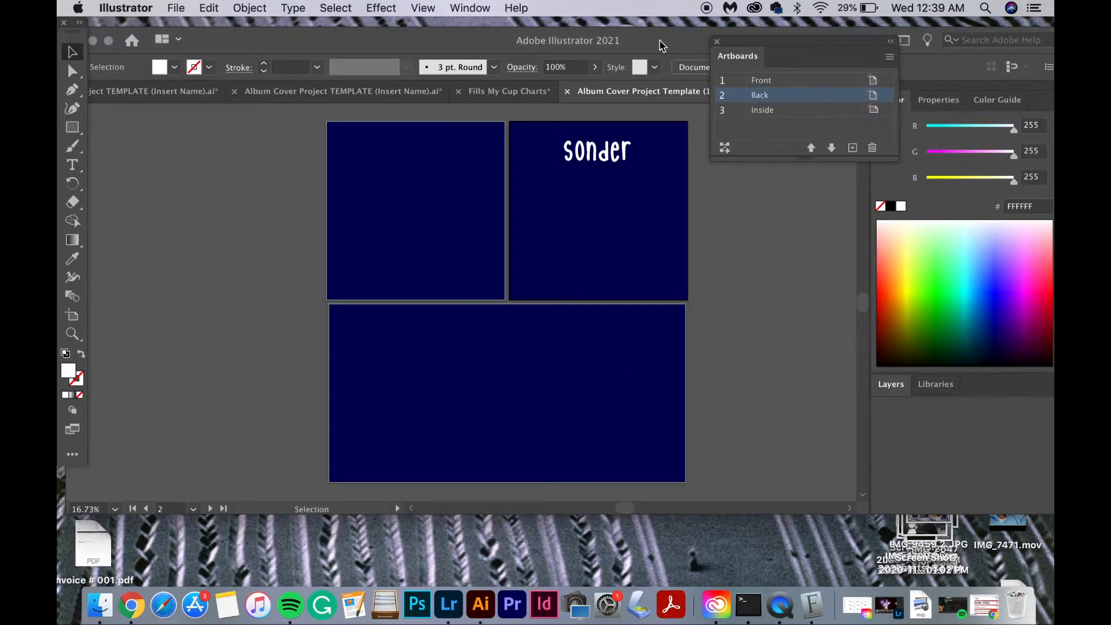
- Narrow the Illustrator window to expose the desktop and check the contents of the Album Cover Project Edited folder
left_click_drag(662, 45, 623, 45)
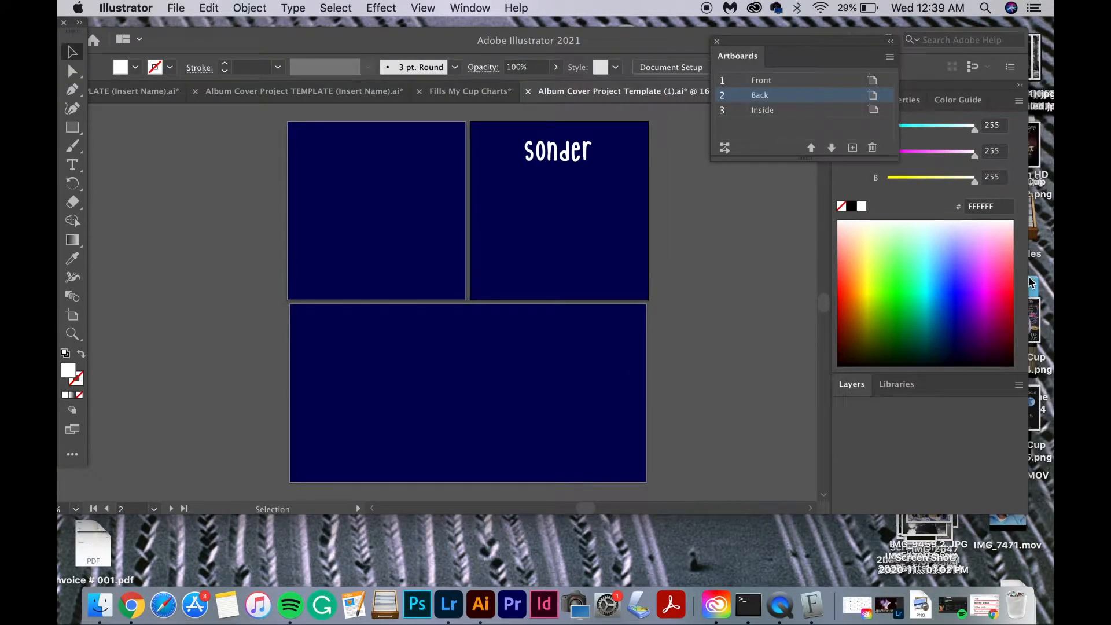
left_click_drag(1027, 277, 739, 249)
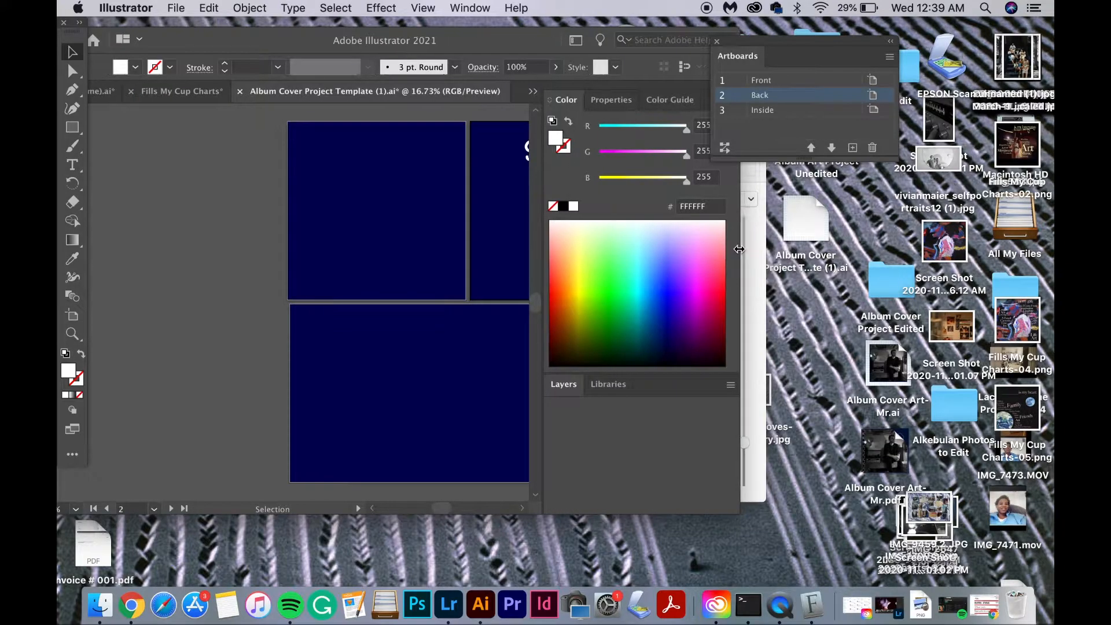
double_click(883, 295)
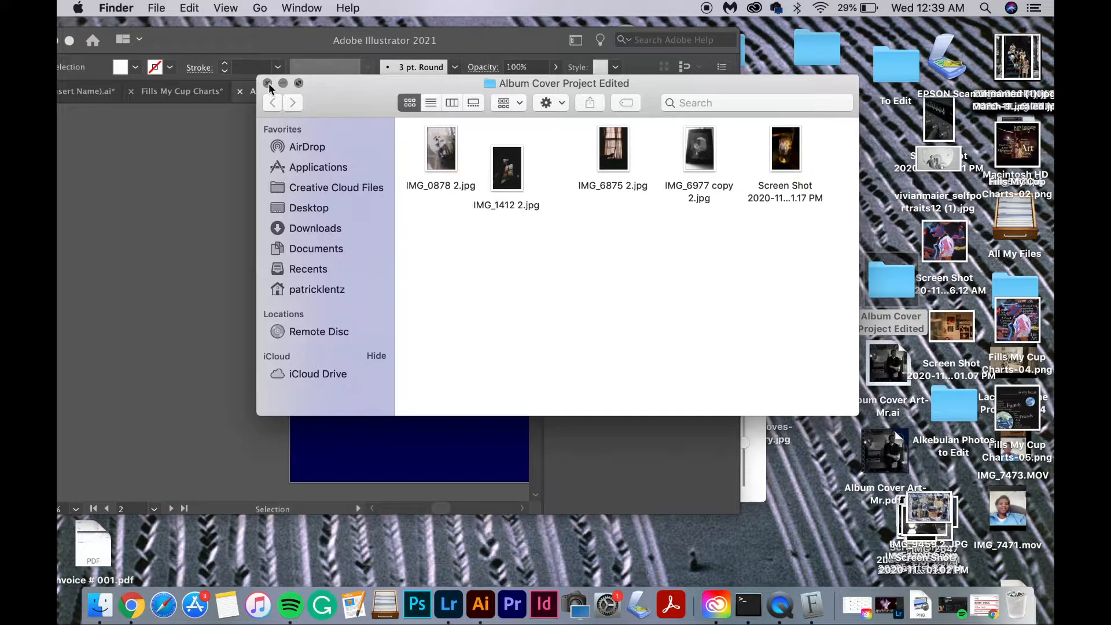
left_click(266, 83)
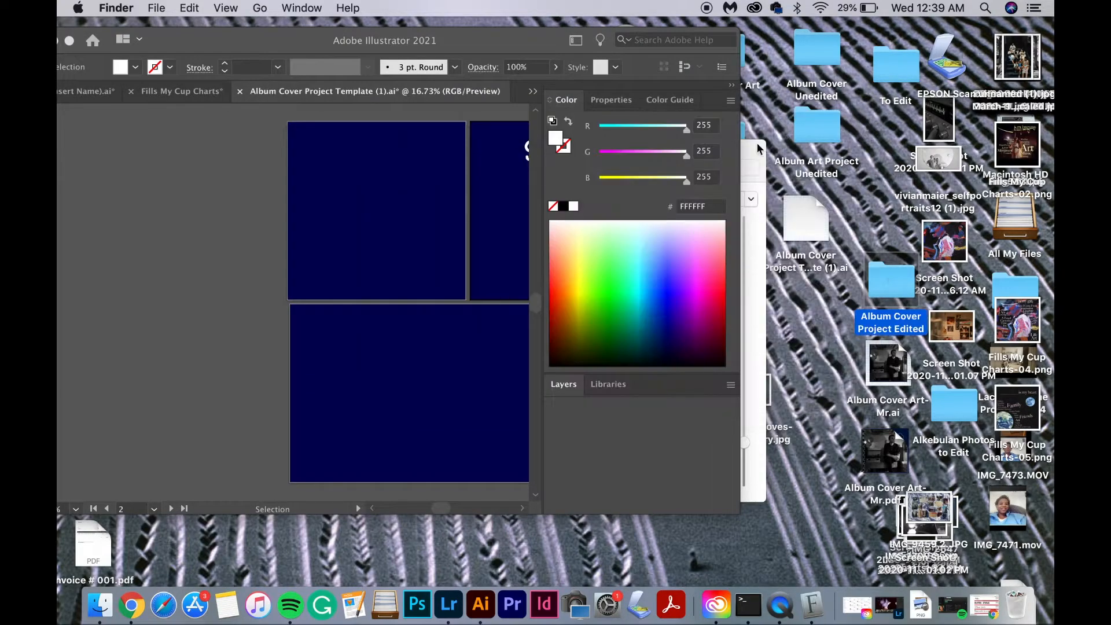
- Move Fills My Cup Charts-04.png away from the ChiArts folder on the desktop and close the Font Book window
left_click_drag(1032, 332, 891, 509)
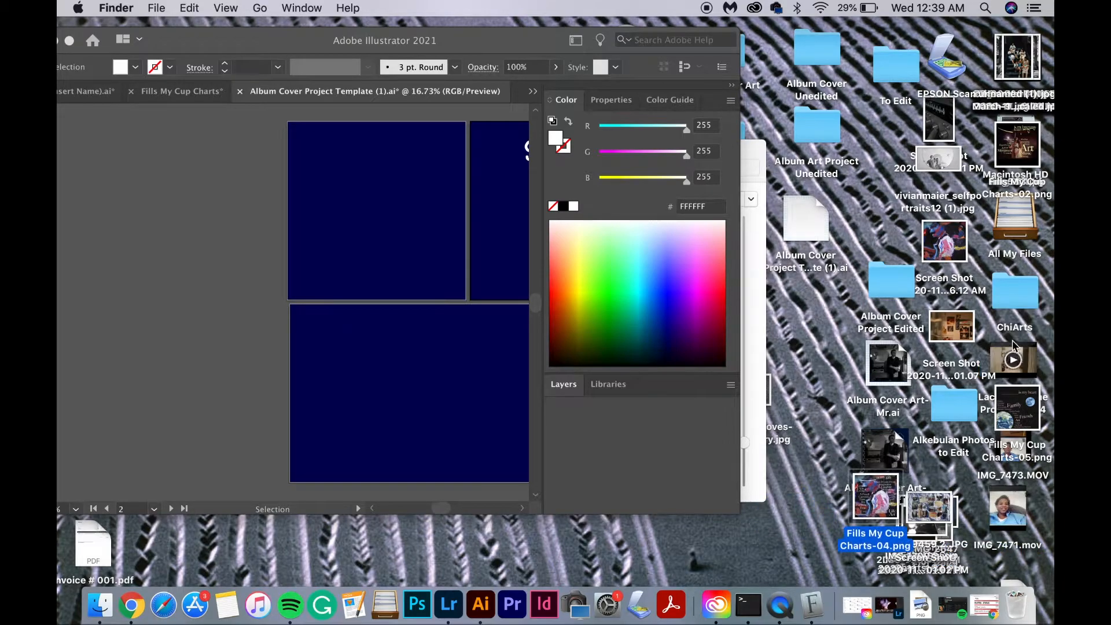
left_click(630, 62)
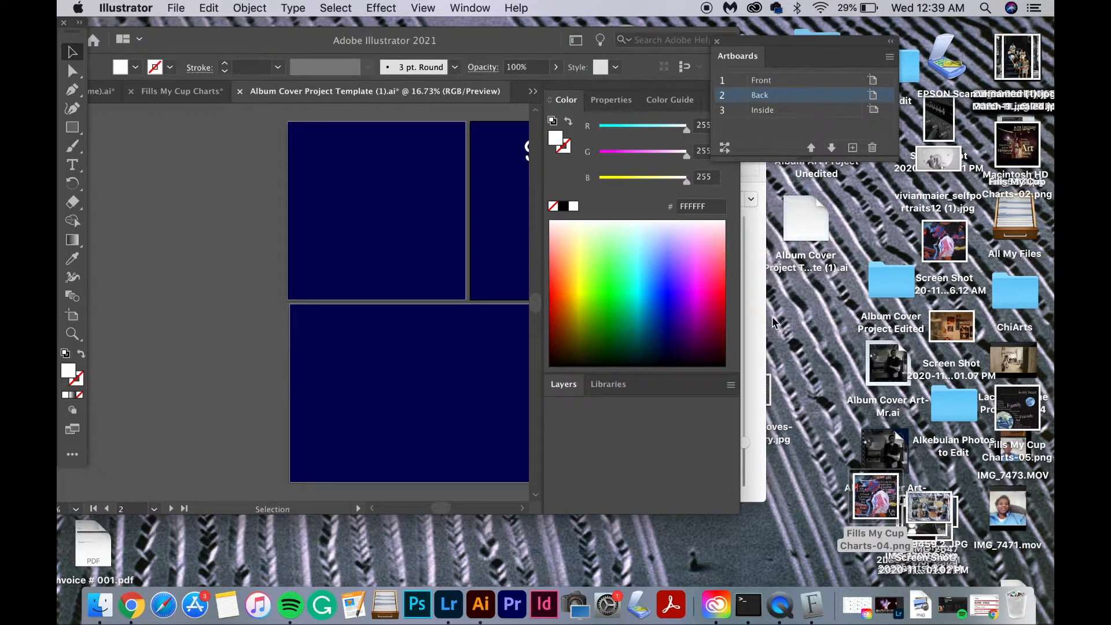
left_click(749, 307)
left_click(83, 149)
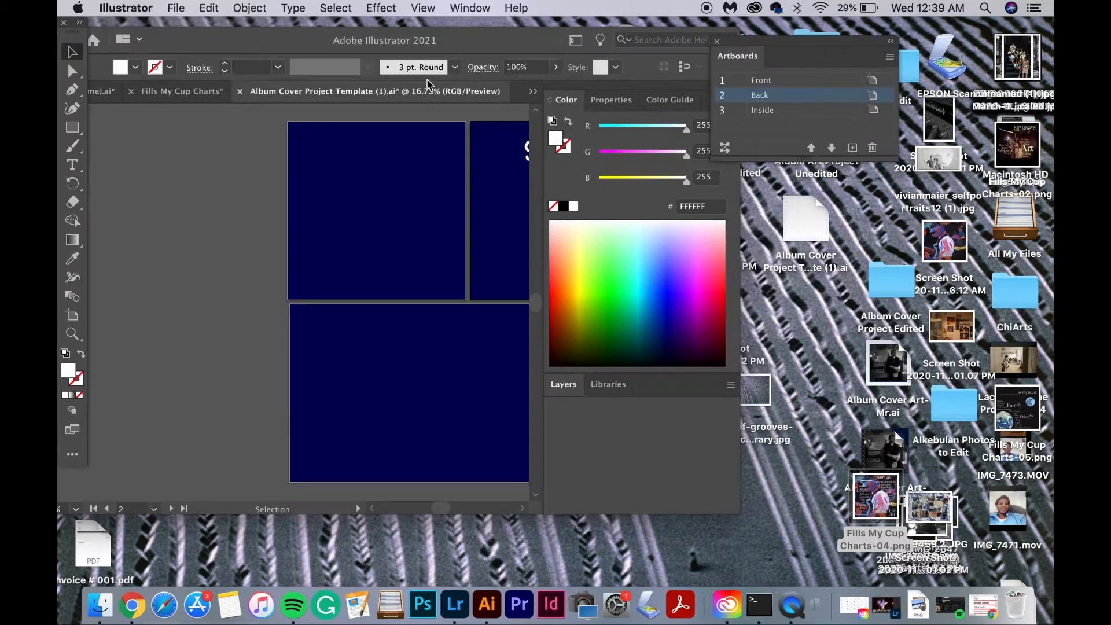
- Move the Illustrator window clear of the desktop folders and open the Album Cover Art Edited folder
left_click_drag(464, 46, 649, 194)
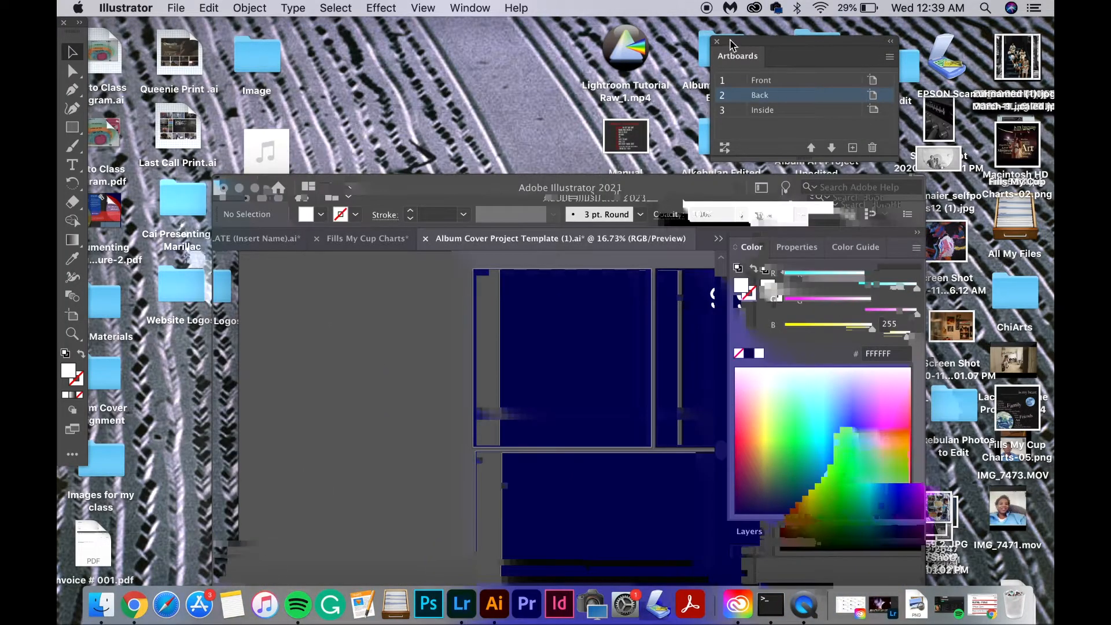
left_click(718, 68)
double_click(717, 68)
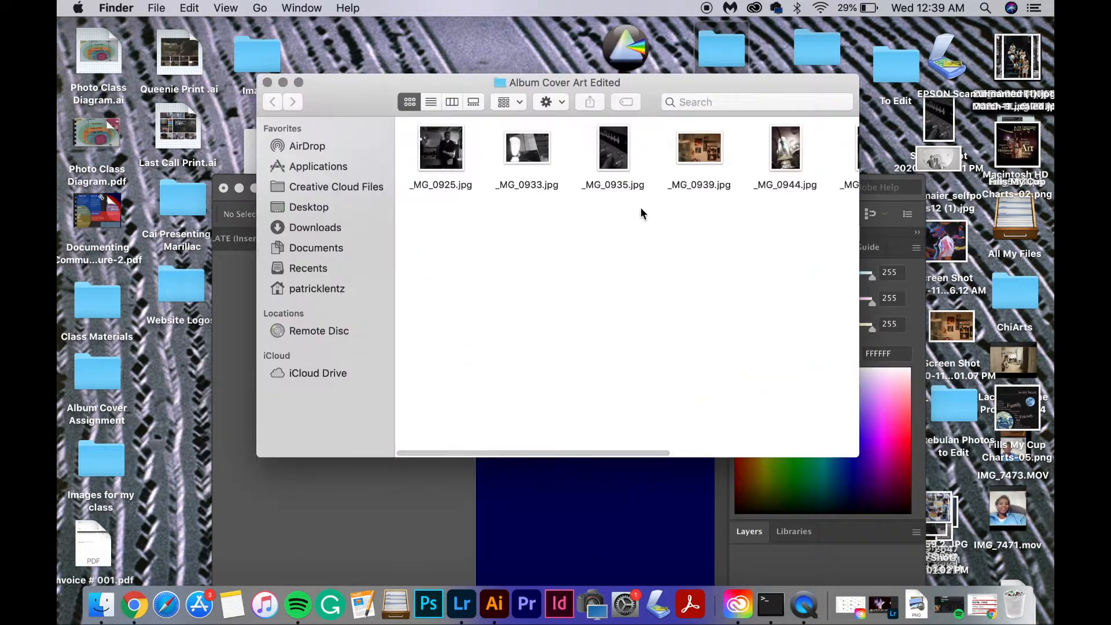
- Place _MG_0925.jpg from the folder into the Illustrator document and show the folder's files as a list
left_click(461, 151)
left_click_drag(461, 151, 549, 421)
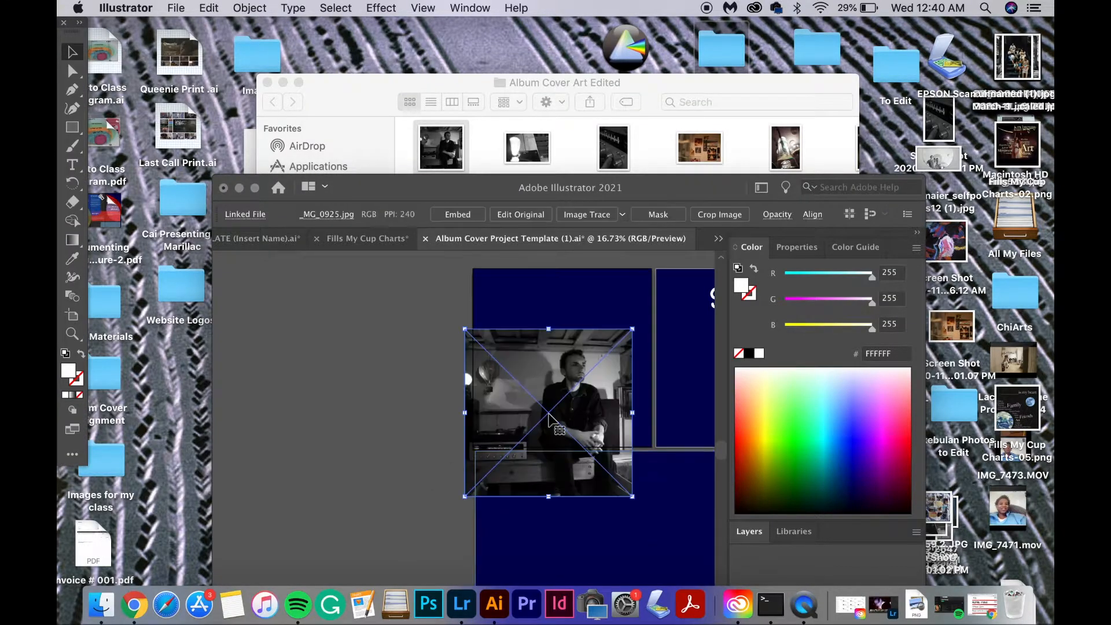
left_click(414, 102)
left_click(433, 102)
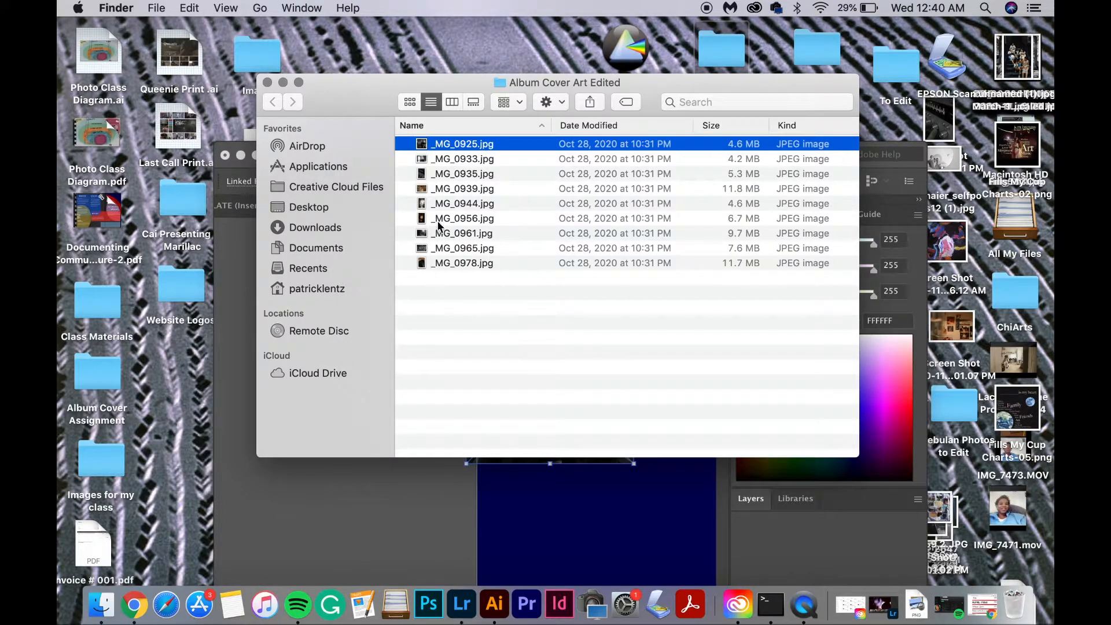
- Center the portrait photo on the Front artboard, leaving a thin navy border around it
left_click(421, 540)
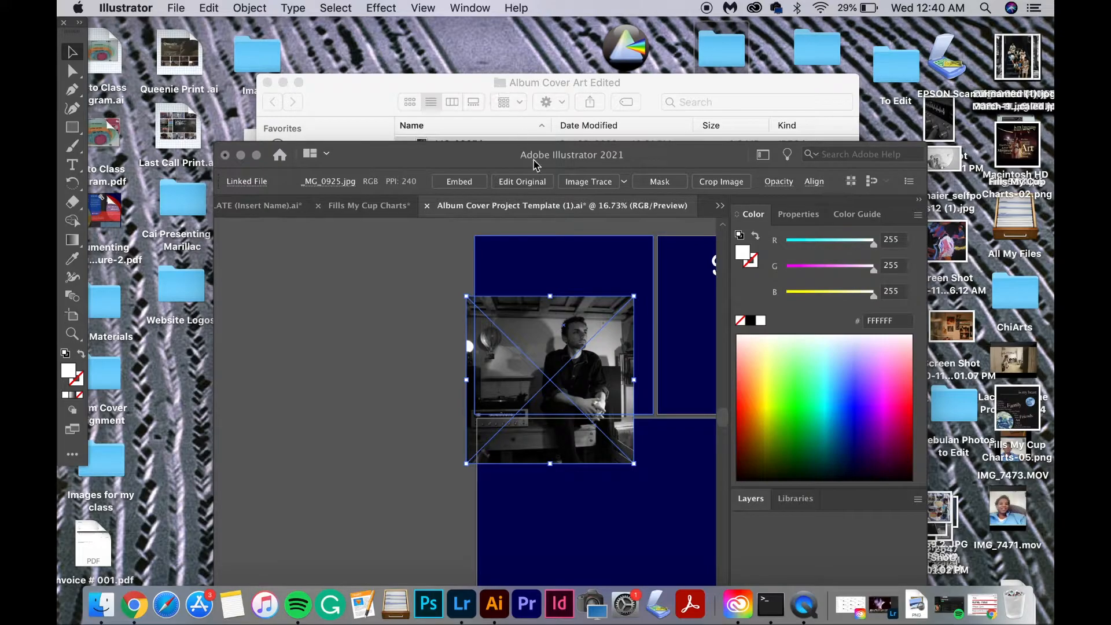
left_click_drag(553, 325, 567, 271)
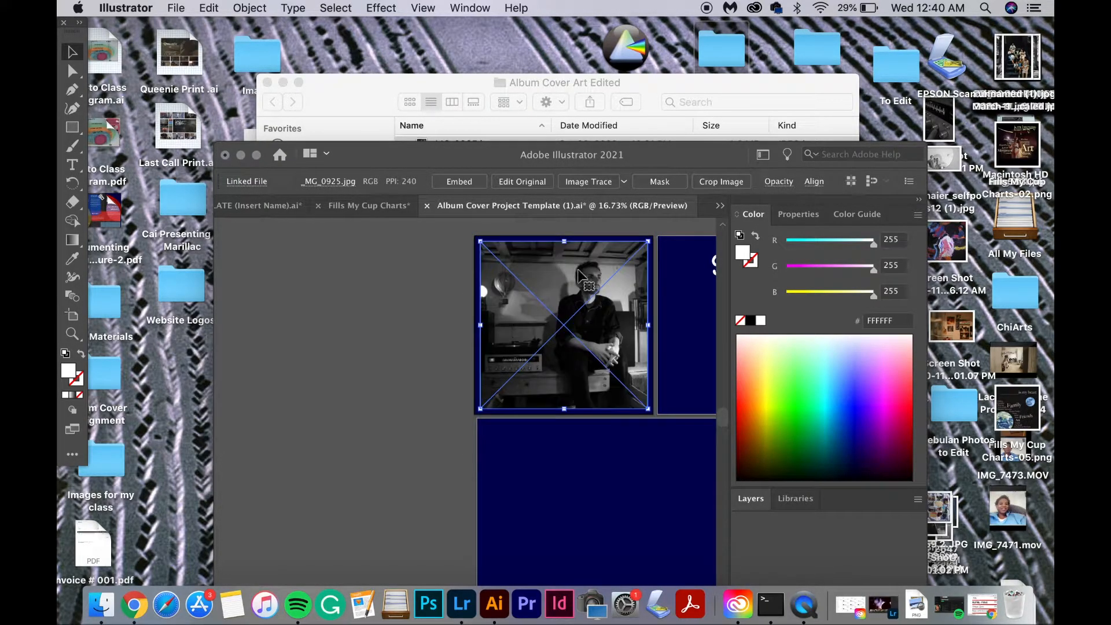
left_click(337, 406)
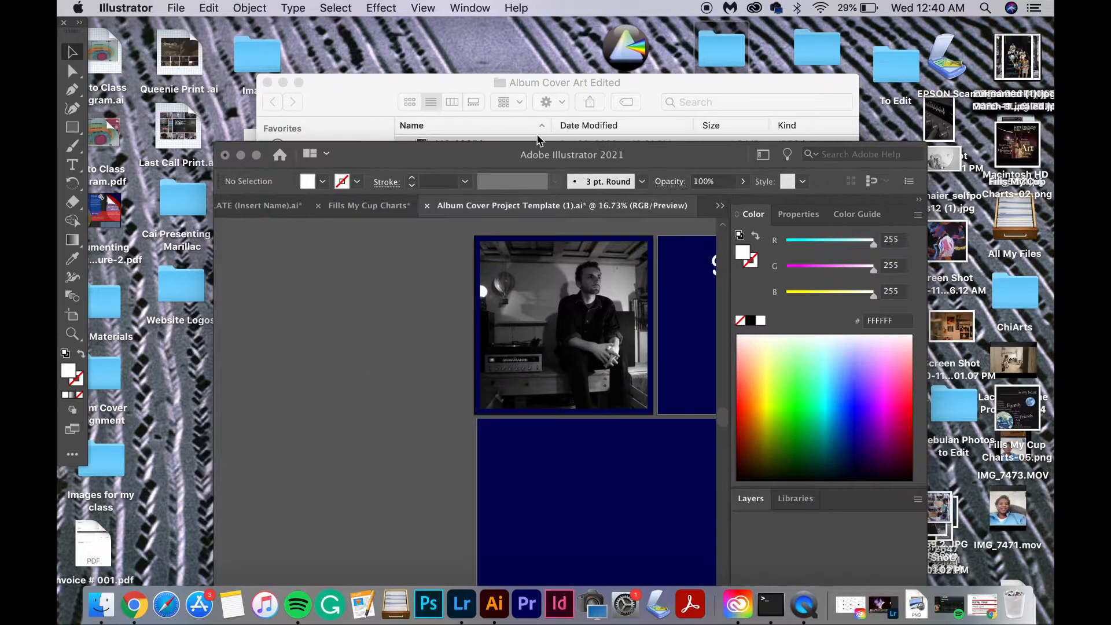
- Place _MG_0933.jpg from the Album Cover Art Edited folder onto the left part of the Inside artboard
left_click(538, 141)
left_click(429, 160)
left_click_drag(523, 372, 555, 522)
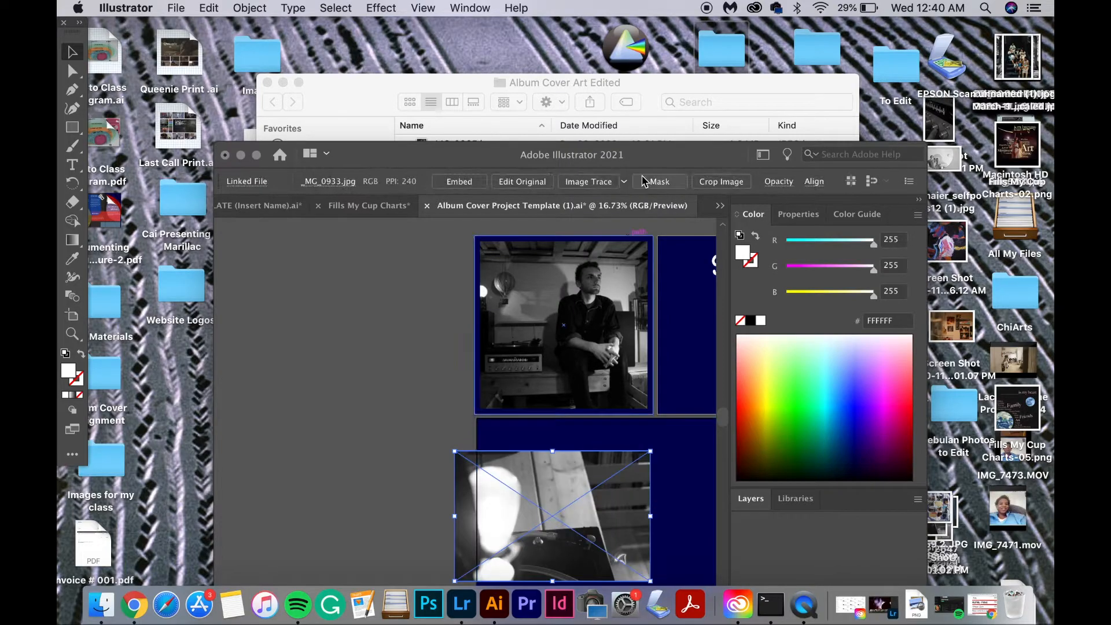
- Shrink the turntable photo and move it into the lower-left corner area of the Inside artboard
left_click_drag(678, 164, 645, 40)
scroll(599, 373, "right", 5)
scroll(598, 373, "down", 3)
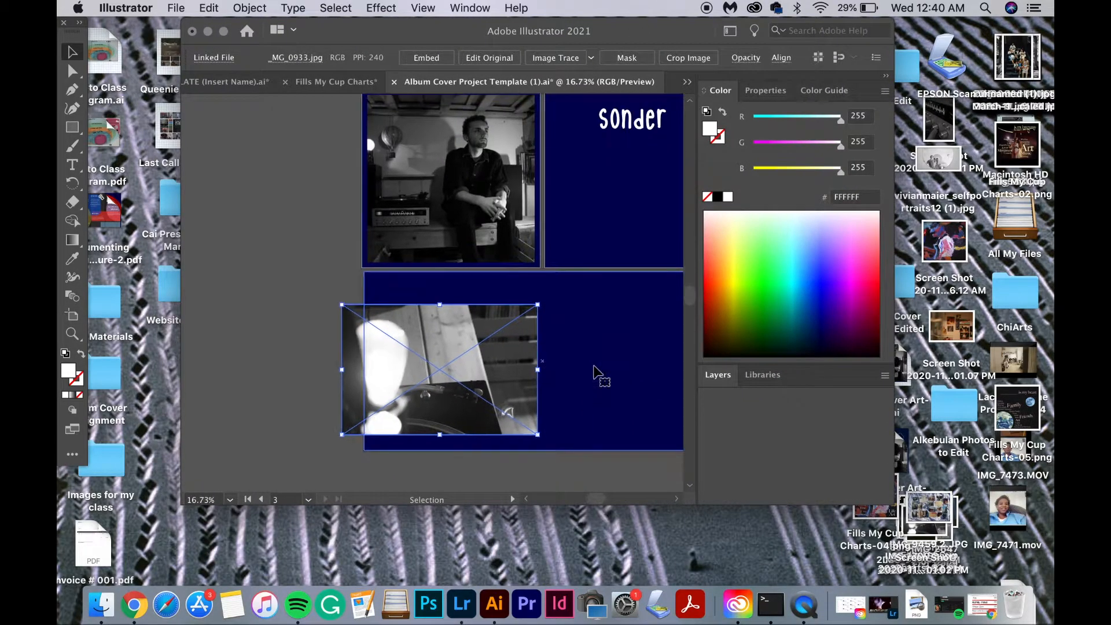
left_click_drag(310, 261, 391, 318)
left_click_drag(445, 356, 402, 359)
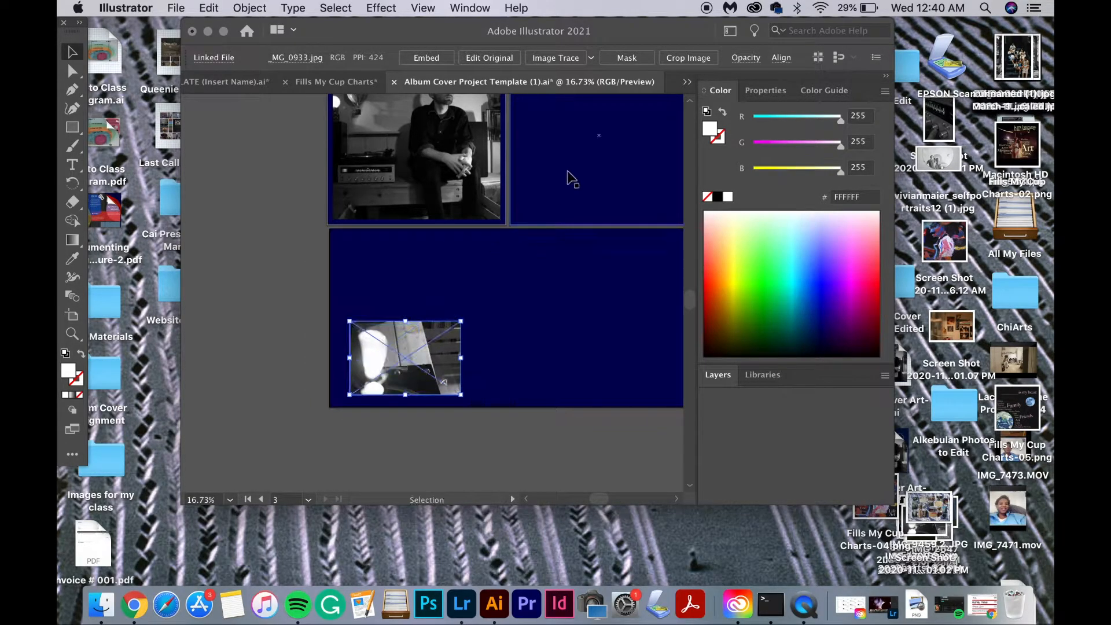
- Preview the radio dial photo in the folder, place it on the Inside artboard and shrink it
left_click_drag(622, 42, 426, 58)
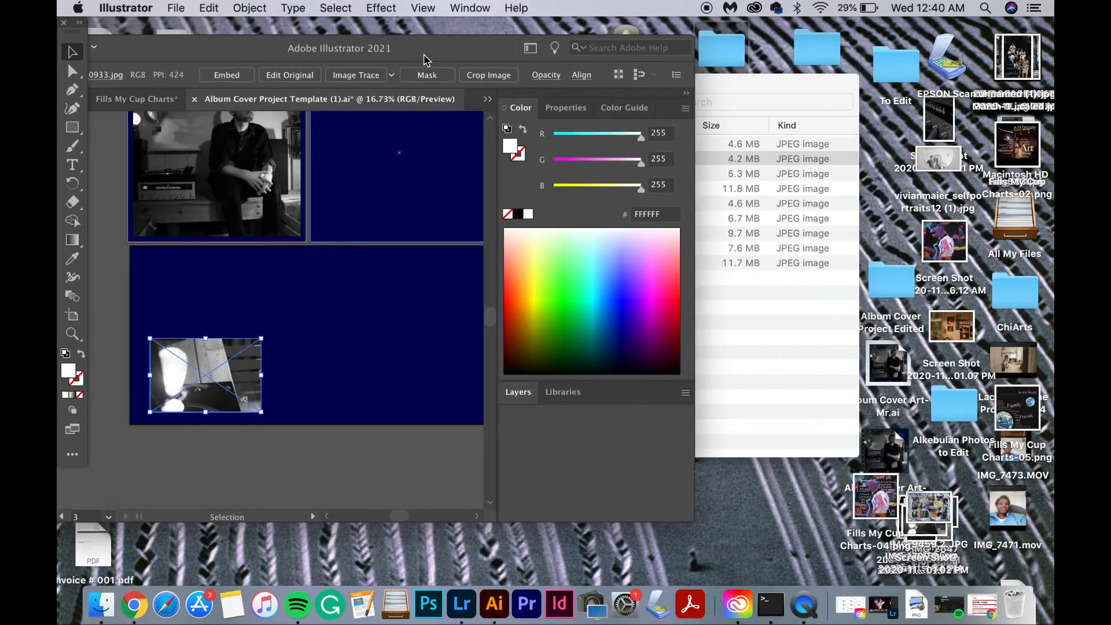
left_click(791, 171)
key("space")
key("space")
left_click_drag(625, 172, 365, 350)
left_click_drag(435, 455, 353, 330)
- Shrink the turntable photo to about 4.87 × 3.25 in and align the radio dial photo directly above it
left_click_drag(320, 296, 225, 362)
left_click(258, 348)
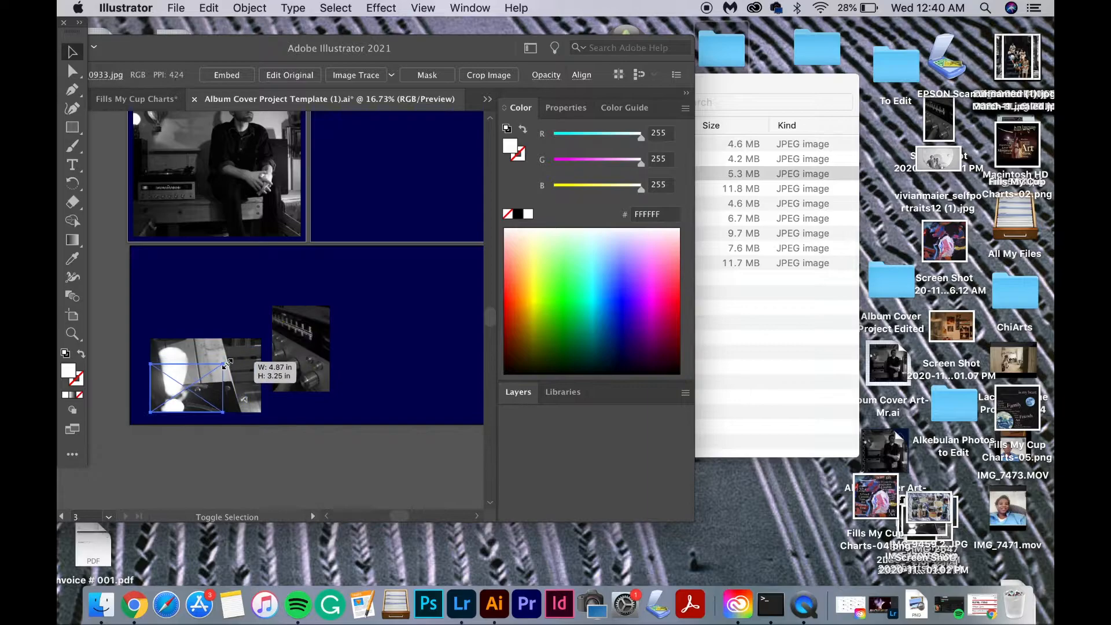
left_click_drag(292, 379, 171, 343)
left_click(214, 436)
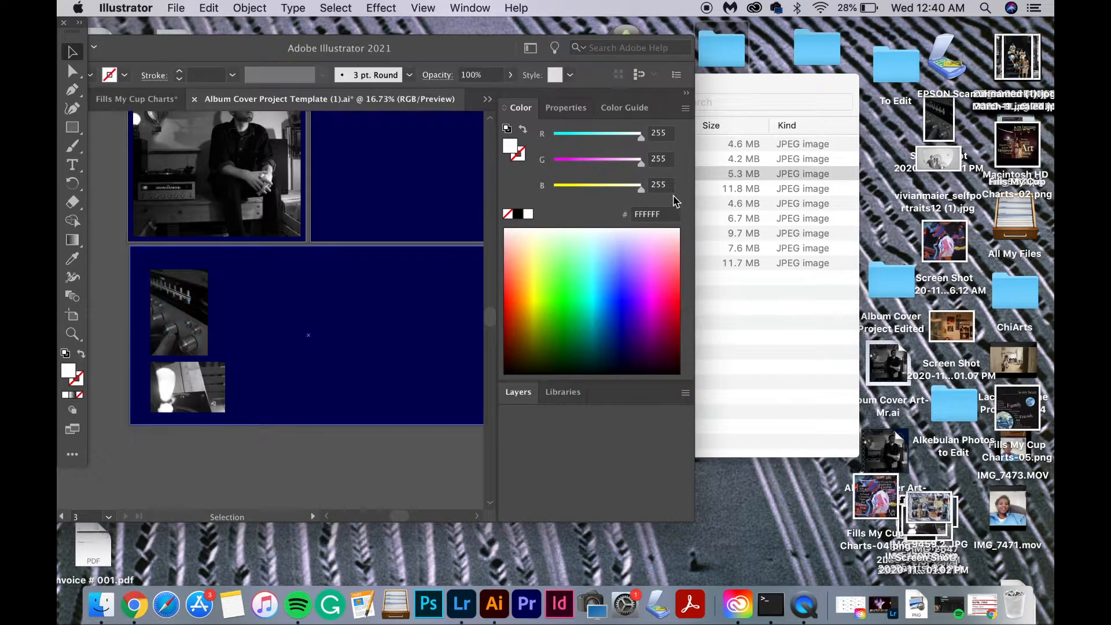
- Preview _MG_0939.jpg, place it on the Inside artboard and scale it down beside the radio dial photo
left_click(772, 191)
left_click(773, 191)
key("space")
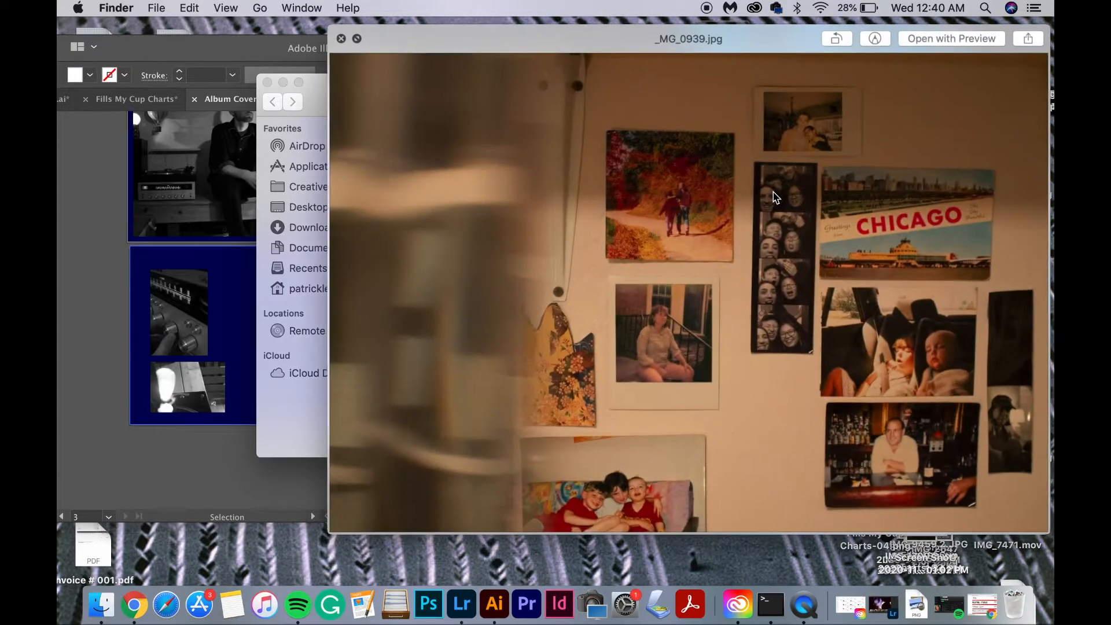
key("space")
left_click_drag(727, 190, 323, 310)
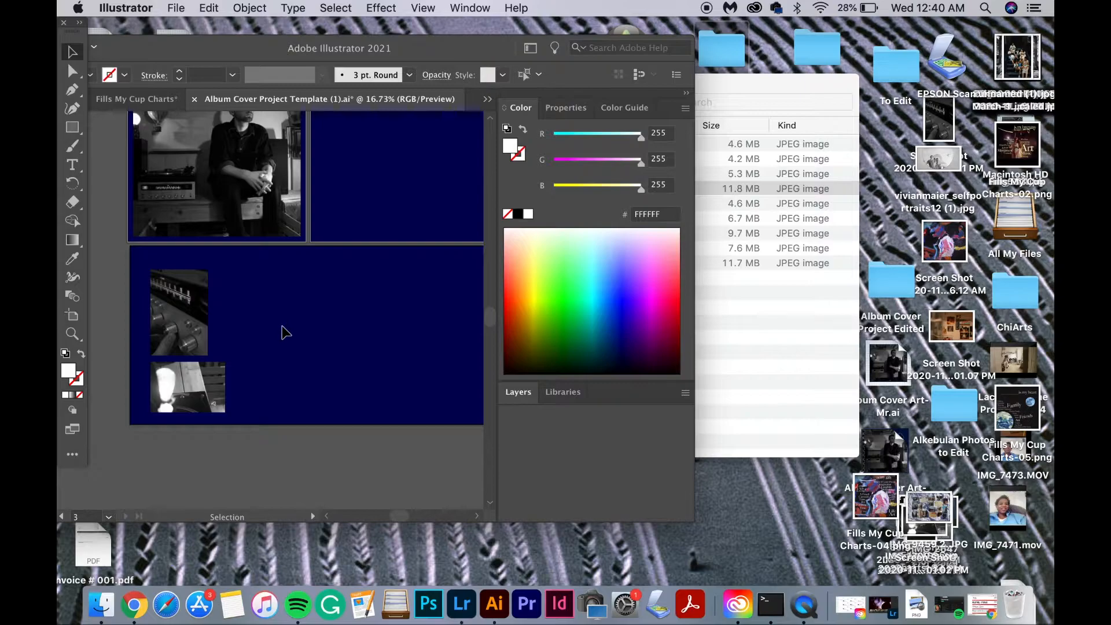
left_click_drag(446, 393, 260, 332)
left_click(259, 423)
- Draw a rectangle exactly covering the turntable photo on the Inside artboard
scroll(237, 478, "left", 5)
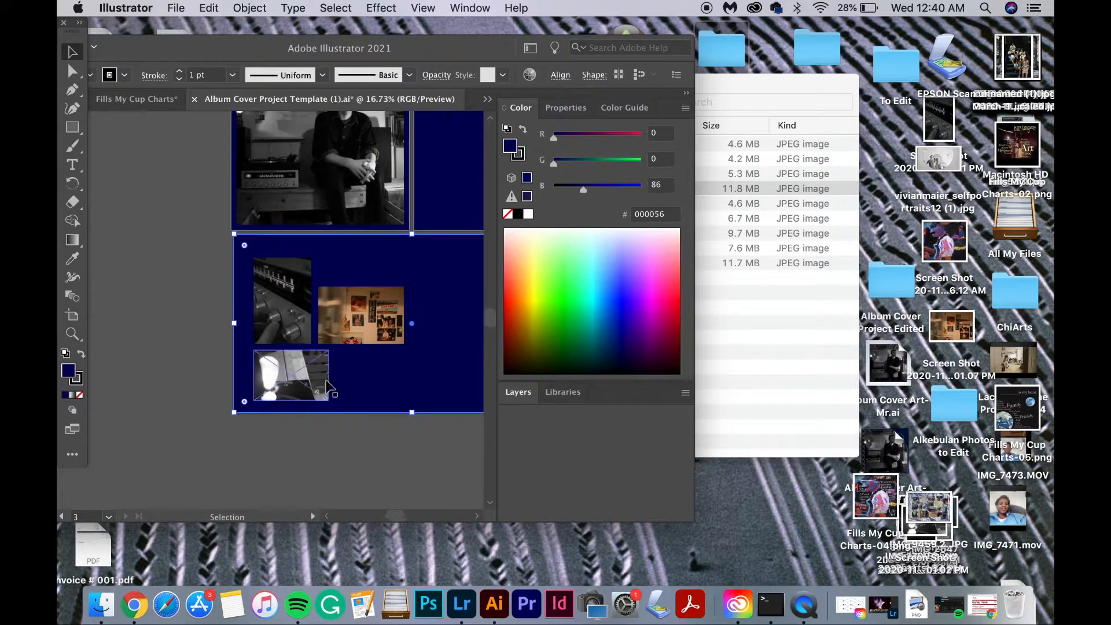
scroll(326, 381, "up", 5)
left_click(372, 485)
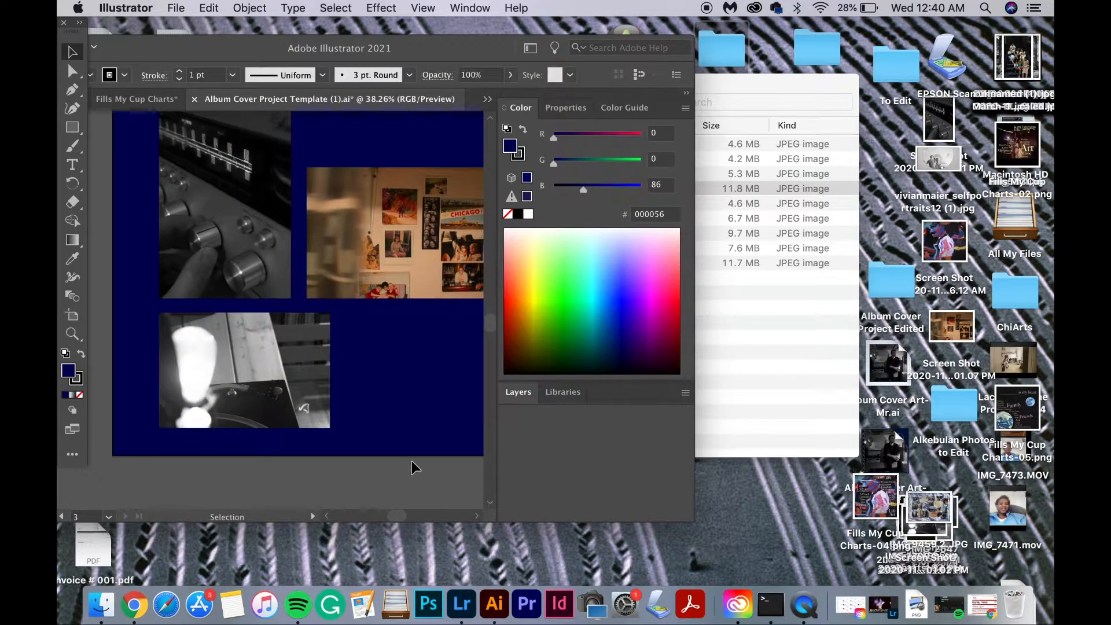
scroll(412, 461, "up", 3)
scroll(412, 461, "right", 2)
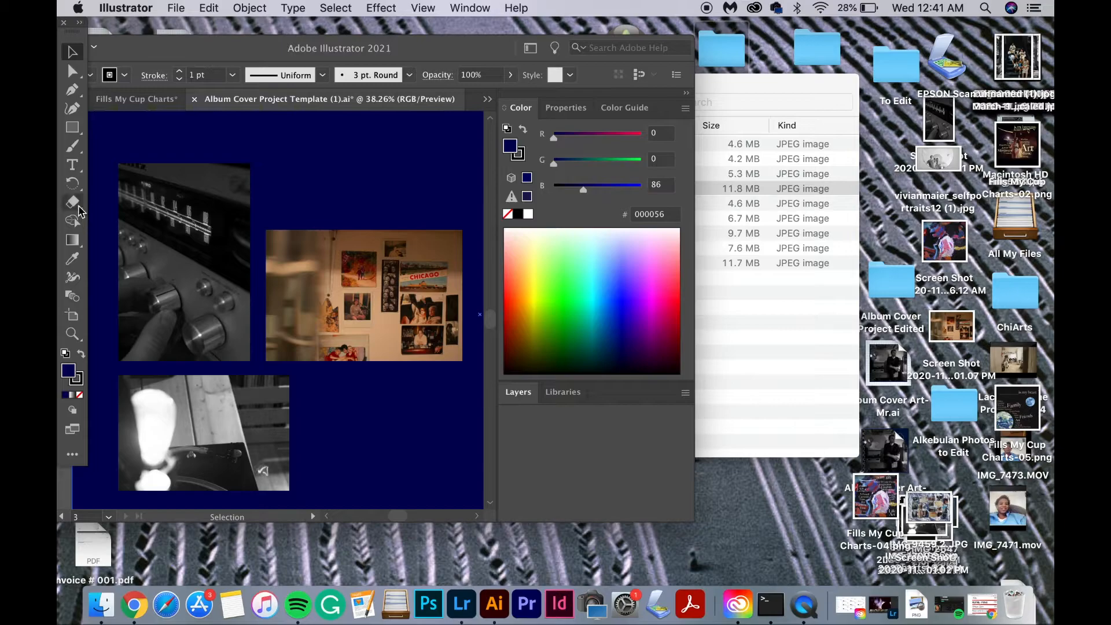
left_click_drag(72, 126, 139, 130)
left_click(139, 129)
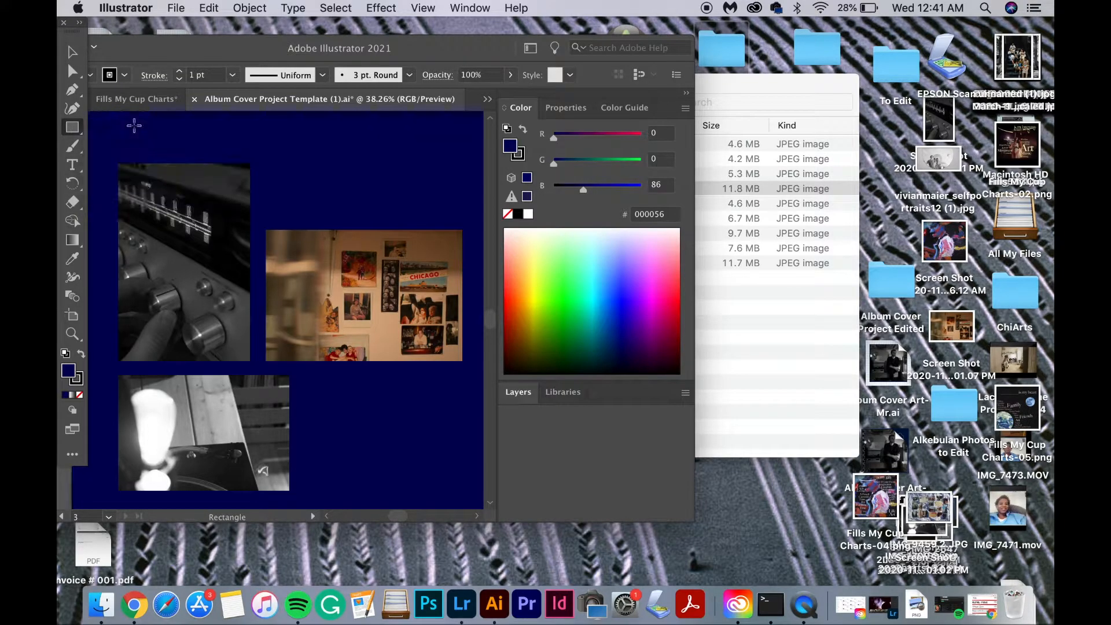
left_click_drag(119, 377, 289, 490)
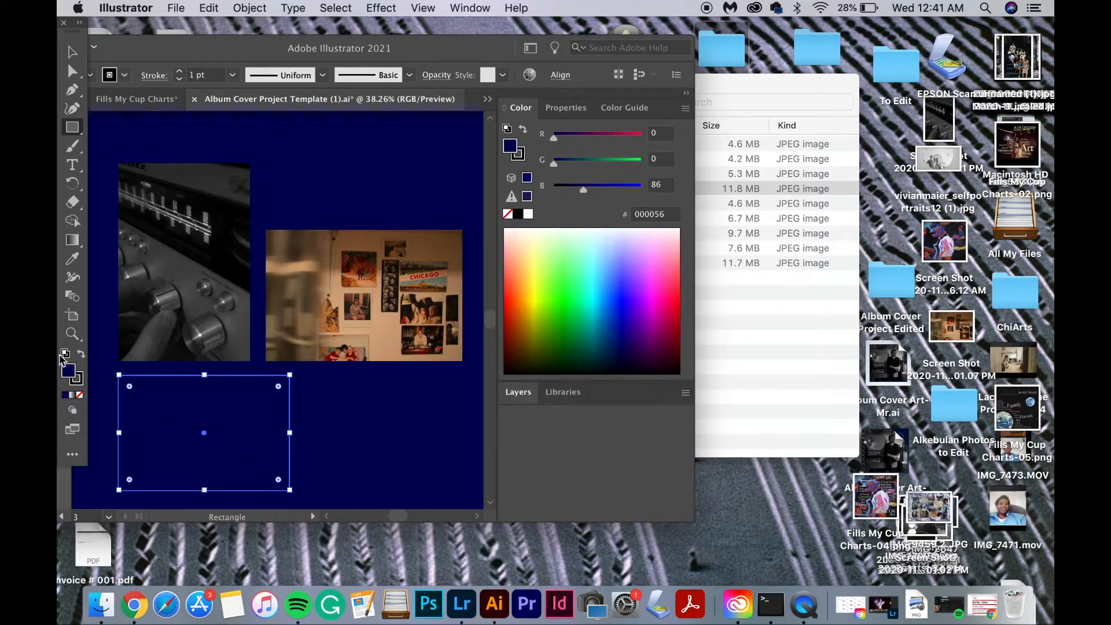
- Give the rectangle over the turntable photo no fill and a white stroke
left_click(80, 395)
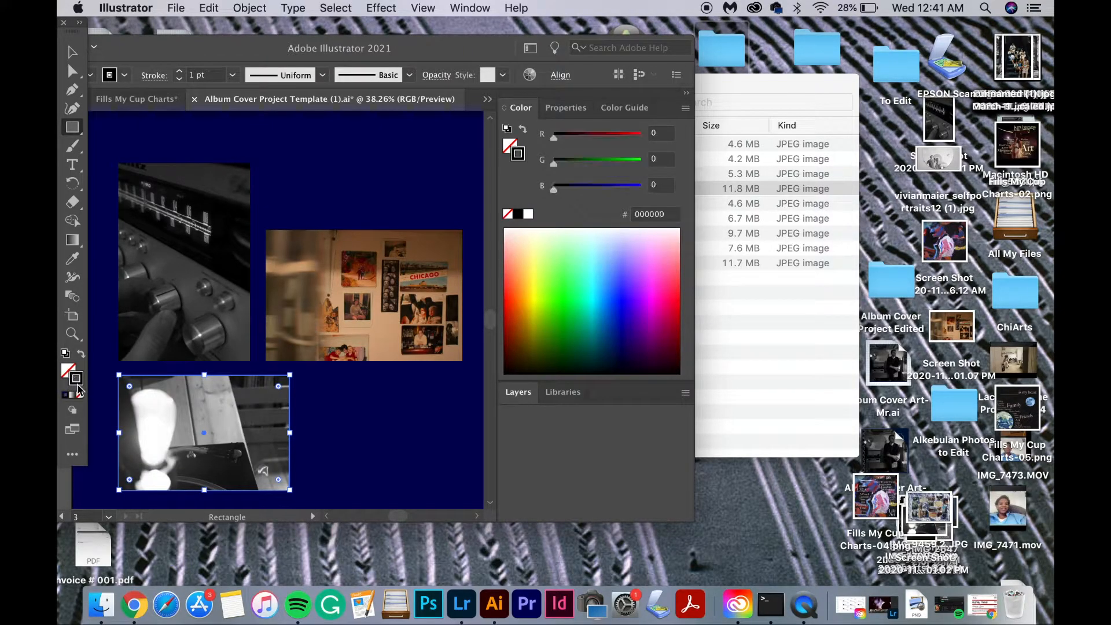
left_click(75, 379)
left_click(527, 216)
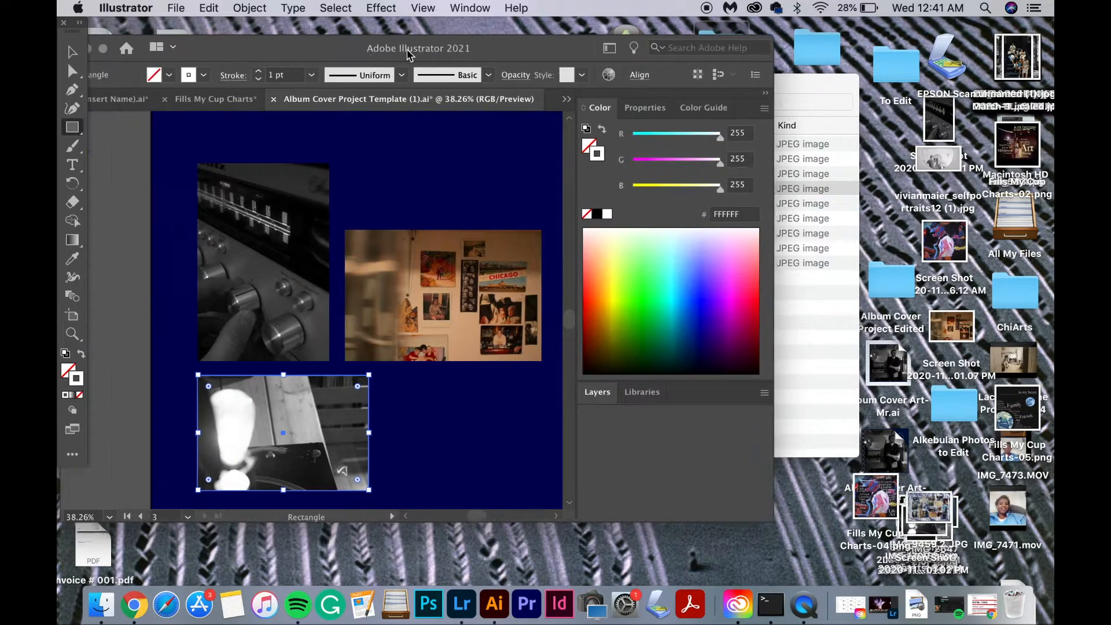
- Reposition and enlarge the Illustrator window so it fills most of the screen
left_click_drag(280, 58, 445, 53)
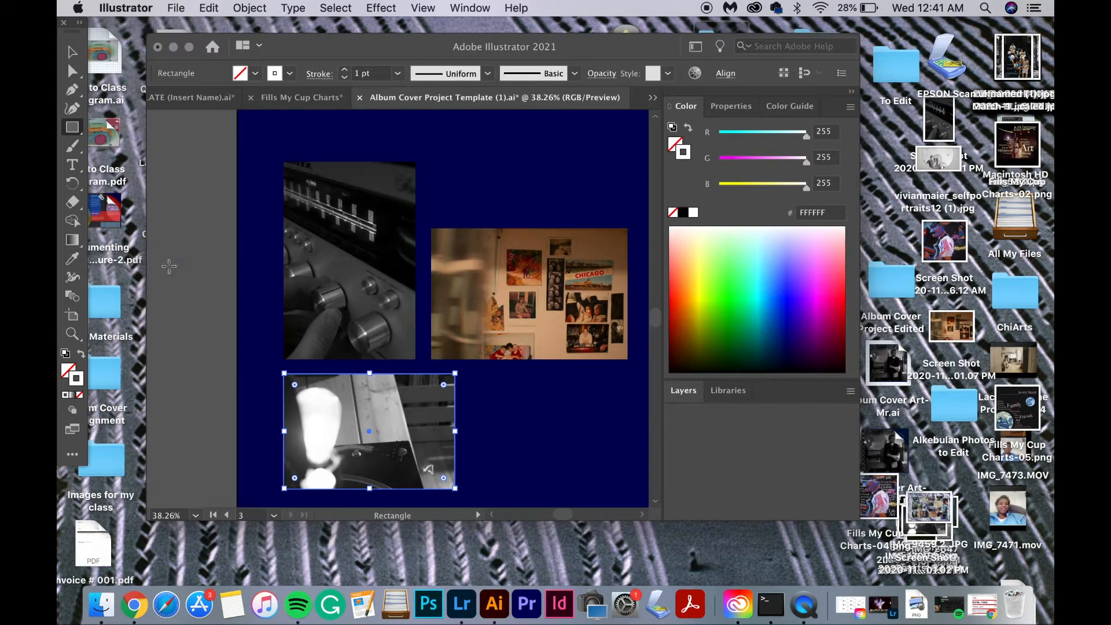
left_click(137, 265)
left_click(148, 283)
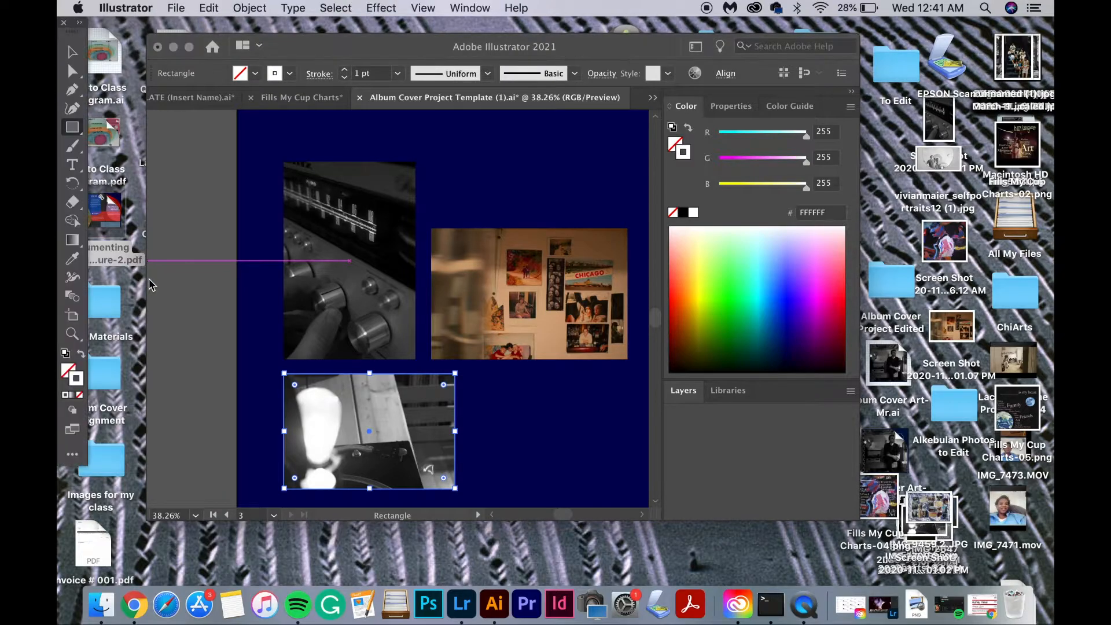
left_click_drag(102, 281, 103, 283)
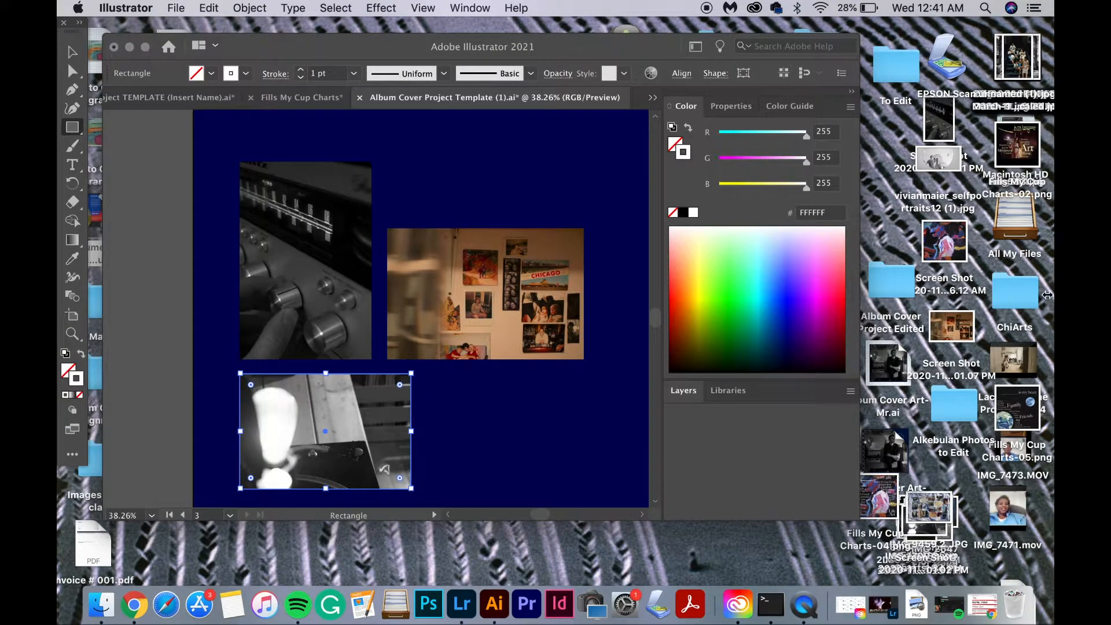
left_click_drag(1044, 296, 1054, 293)
left_click(539, 526)
left_click(542, 520)
left_click_drag(542, 539, 543, 573)
- Set the turntable frame's stroke weight to 6 pt
left_click(300, 70)
left_click(300, 69)
left_click(301, 69)
left_click(301, 69)
left_click(300, 70)
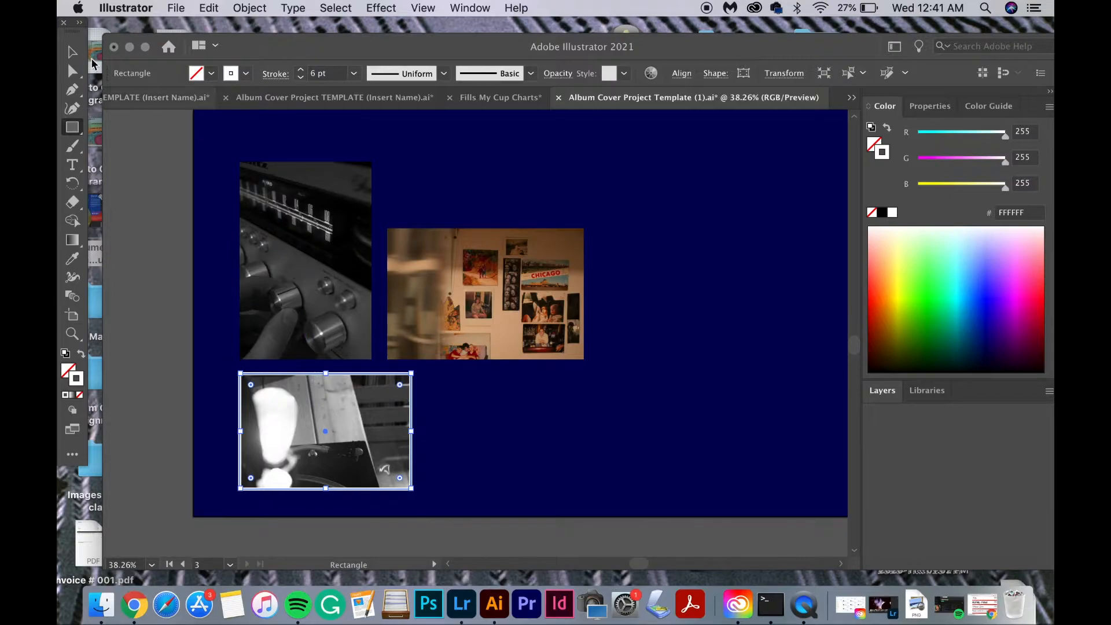
- Duplicate the white frame onto the radio dial photo and resize it to the photo's height and approximate width
key("v")
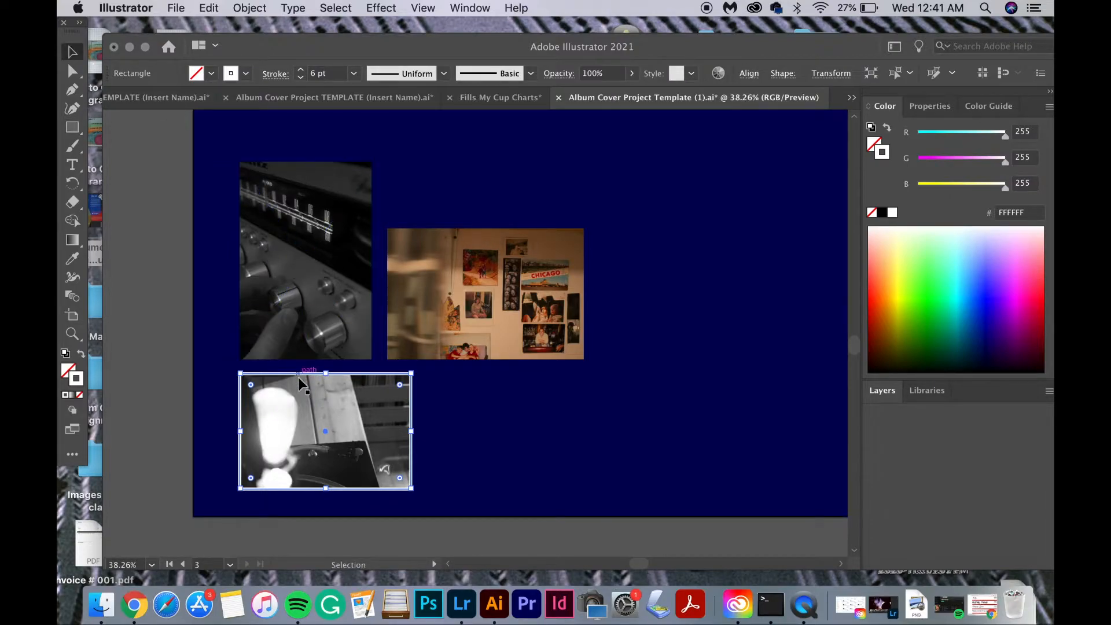
left_click_drag(299, 375, 301, 241)
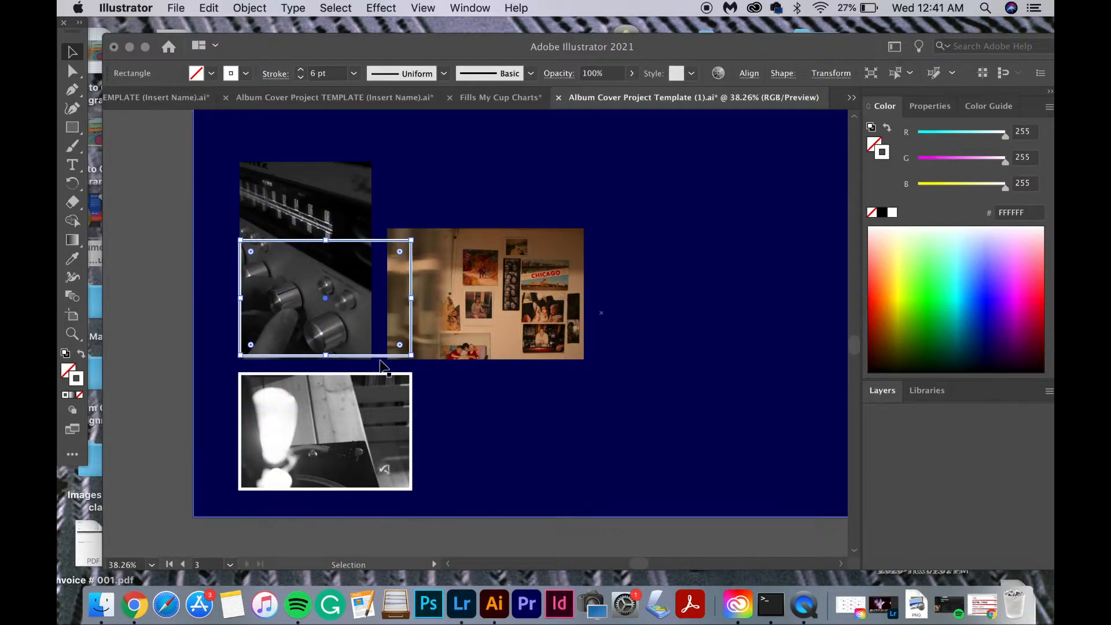
left_click_drag(328, 357, 328, 361)
left_click_drag(411, 300, 375, 300)
left_click_drag(307, 239, 309, 162)
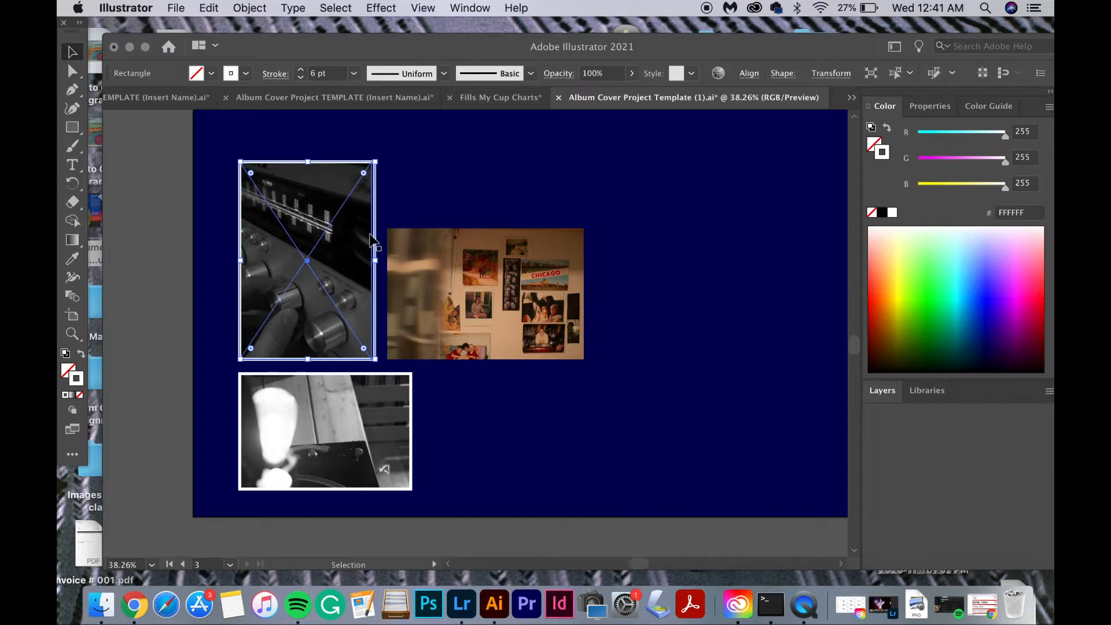
- Narrow the radio dial photo's frame so its right side lines up with the photo's edge, and deselect it
scroll(376, 259, "up", 1)
scroll(377, 259, "up", 3)
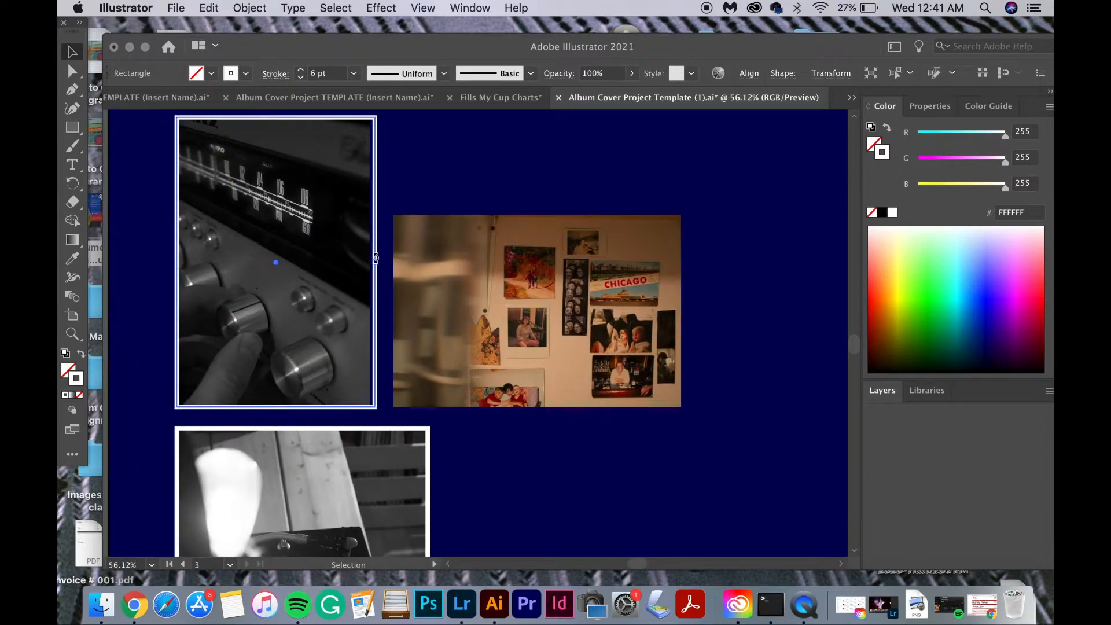
left_click_drag(376, 264, 371, 263)
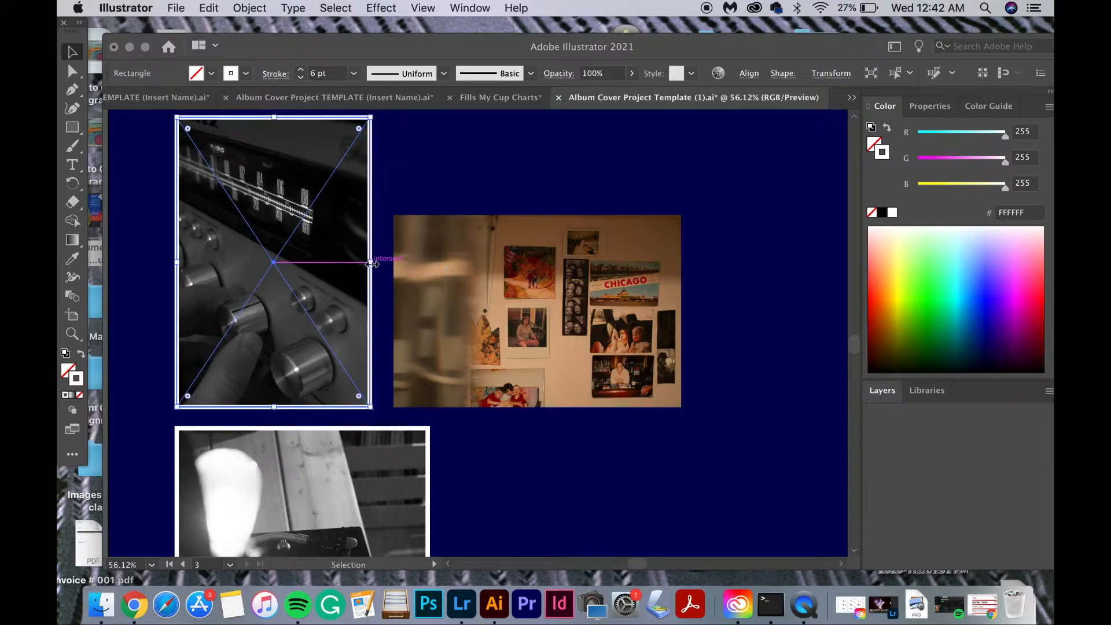
left_click(384, 347)
scroll(385, 341, "down", 3)
left_click(208, 381)
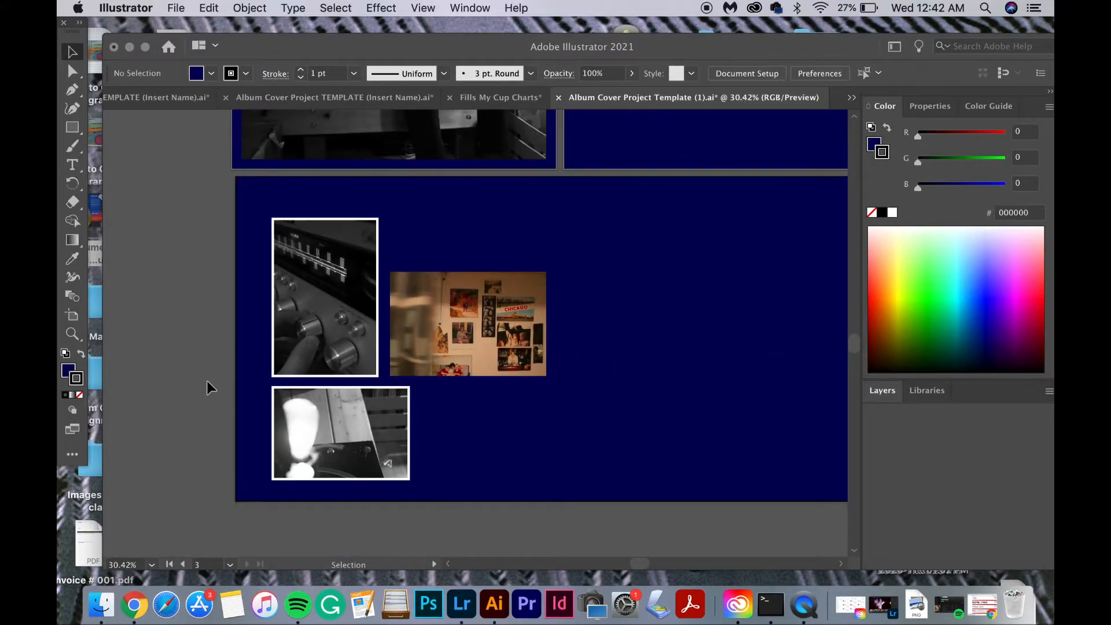
- Switch to Chrome and copy the list of seven song titles from the Response for Album Cover document
scroll(231, 393, "right", 4)
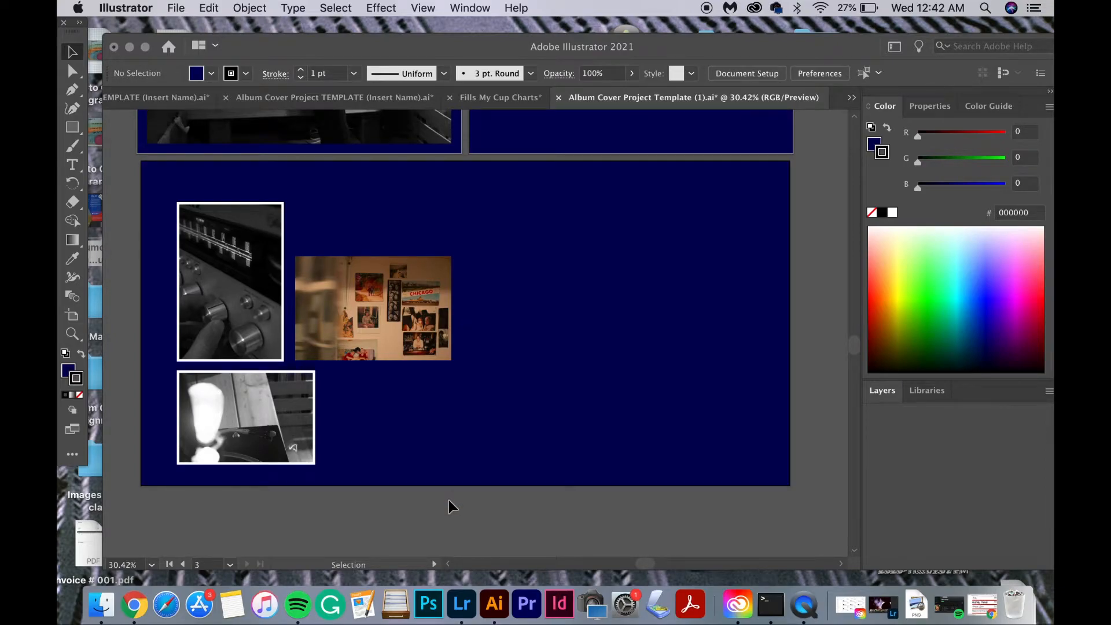
scroll(465, 508, "up", 8)
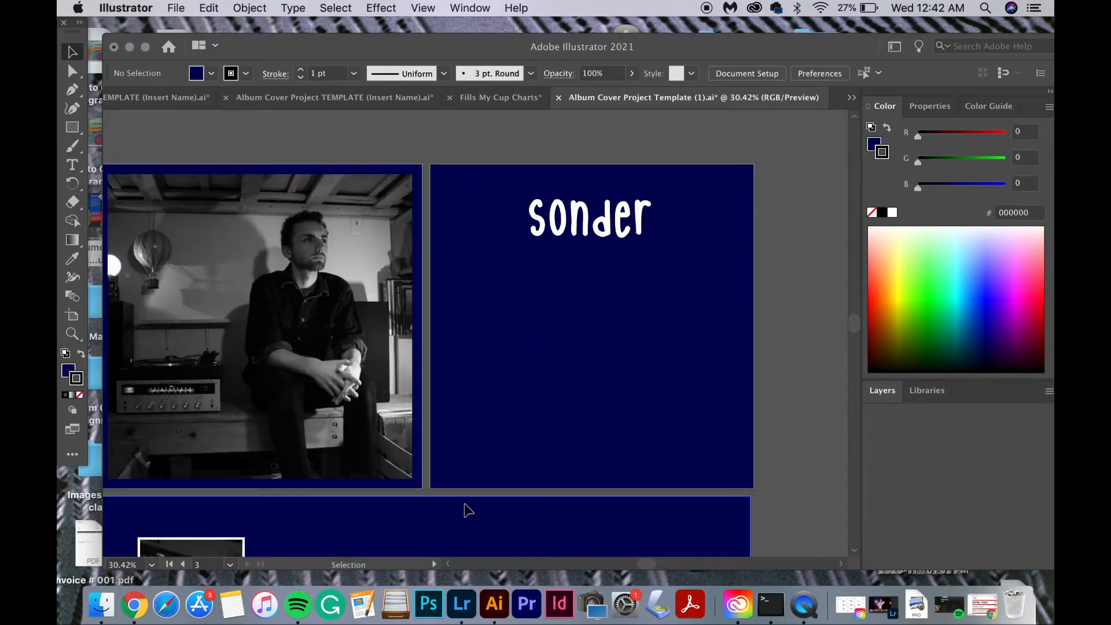
left_click(135, 604)
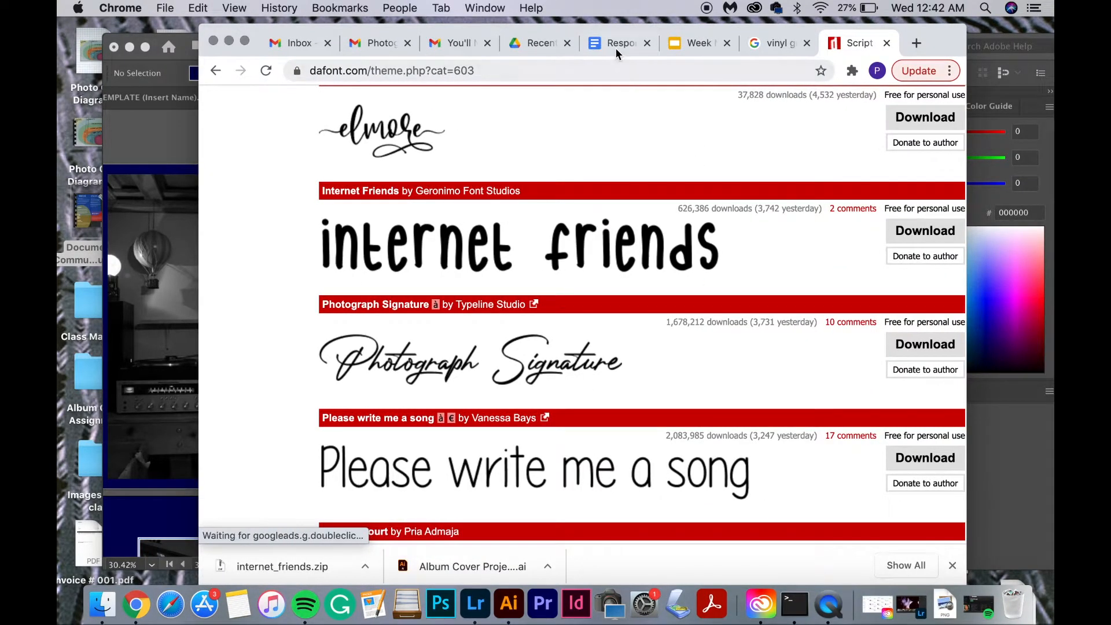
left_click(615, 51)
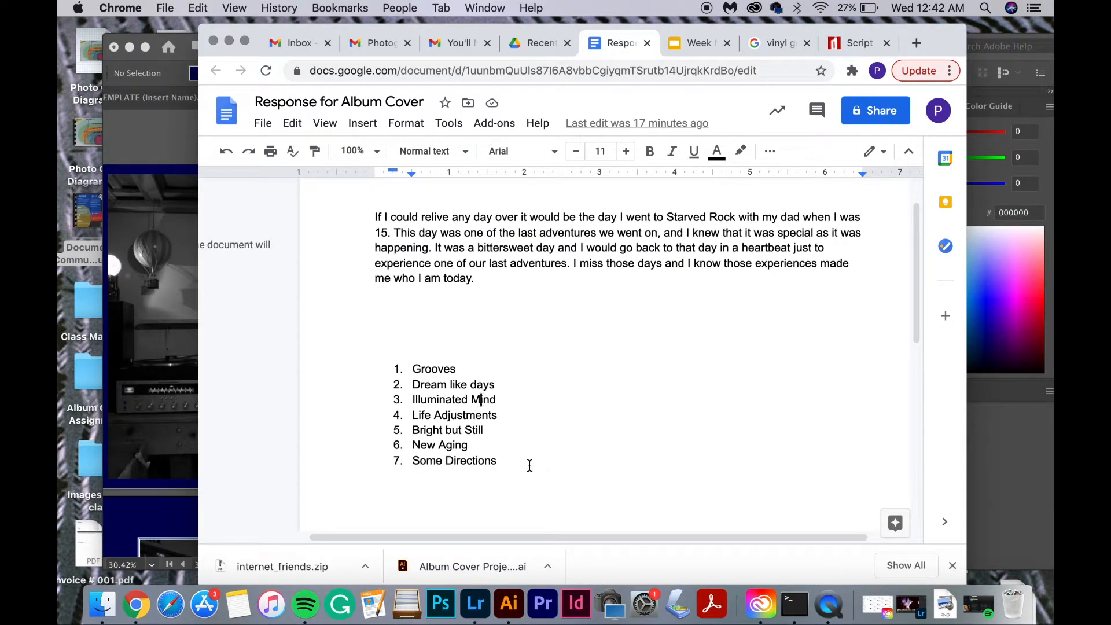
left_click_drag(530, 465, 411, 365)
key("super+c")
- Return to Illustrator, paste the song titles as text below the Sonder title and enlarge the text
left_click(150, 386)
left_click(70, 162)
left_click(482, 287)
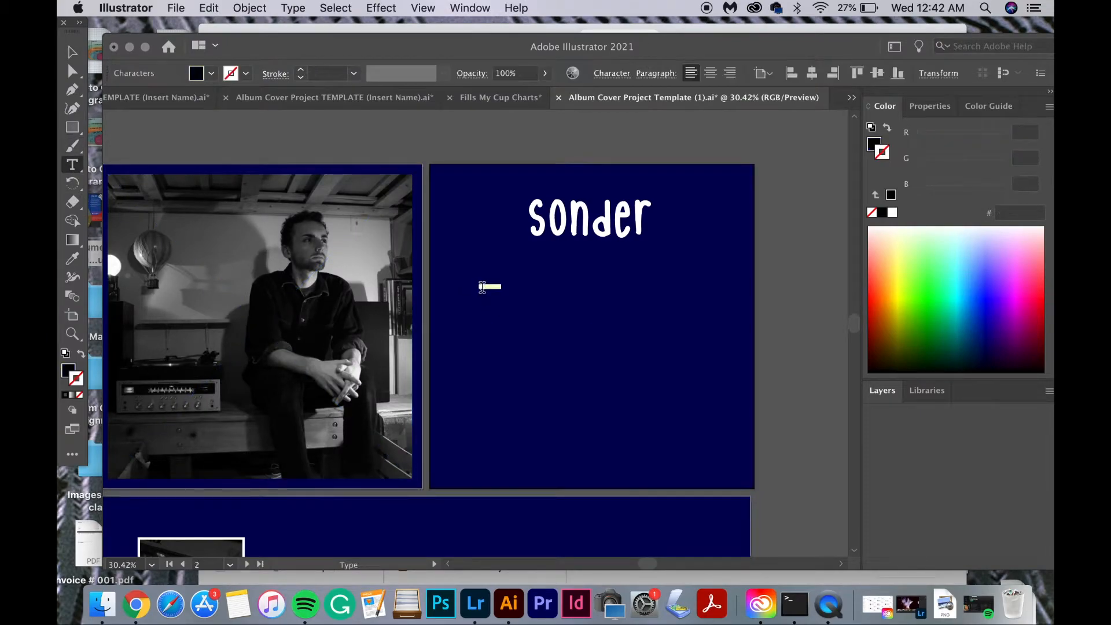
key("super+v")
key("Escape")
left_click_drag(512, 334, 620, 447)
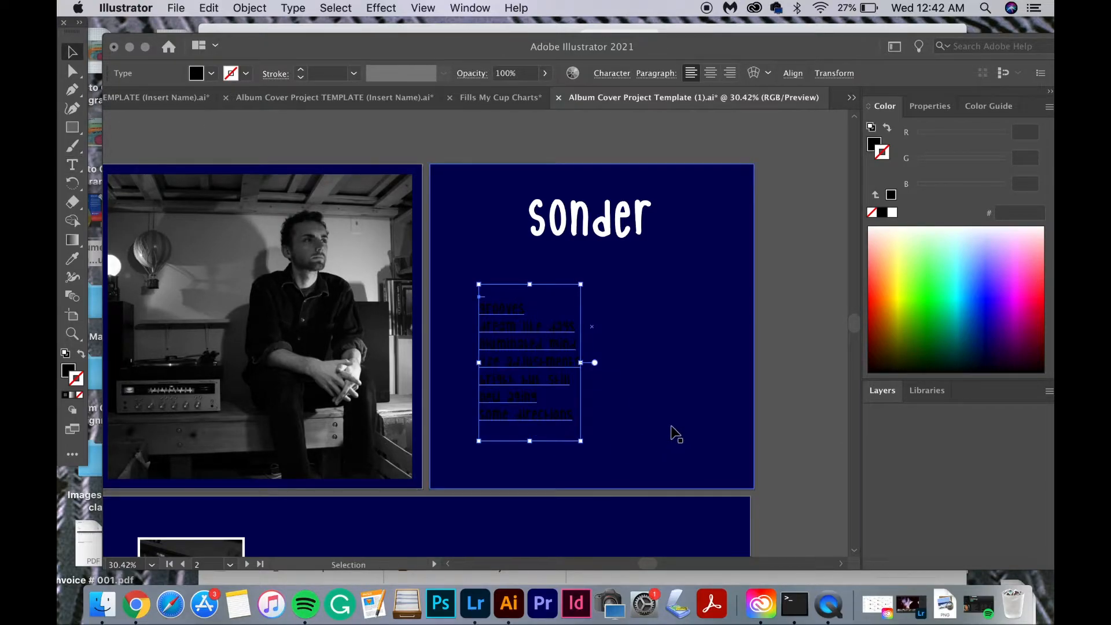
left_click(784, 411)
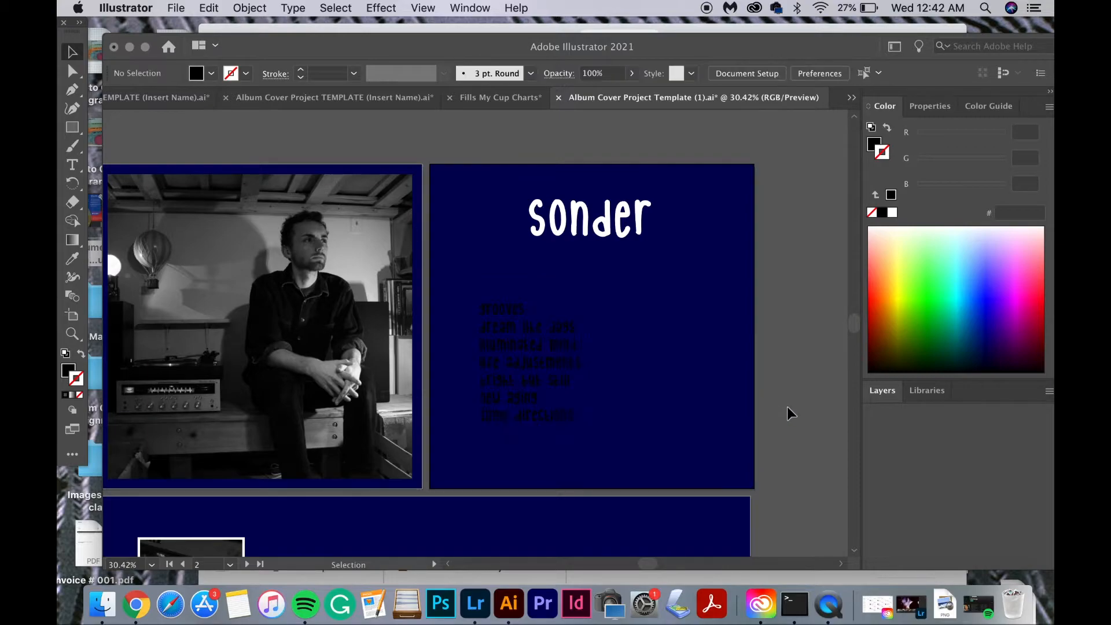
left_click(136, 604)
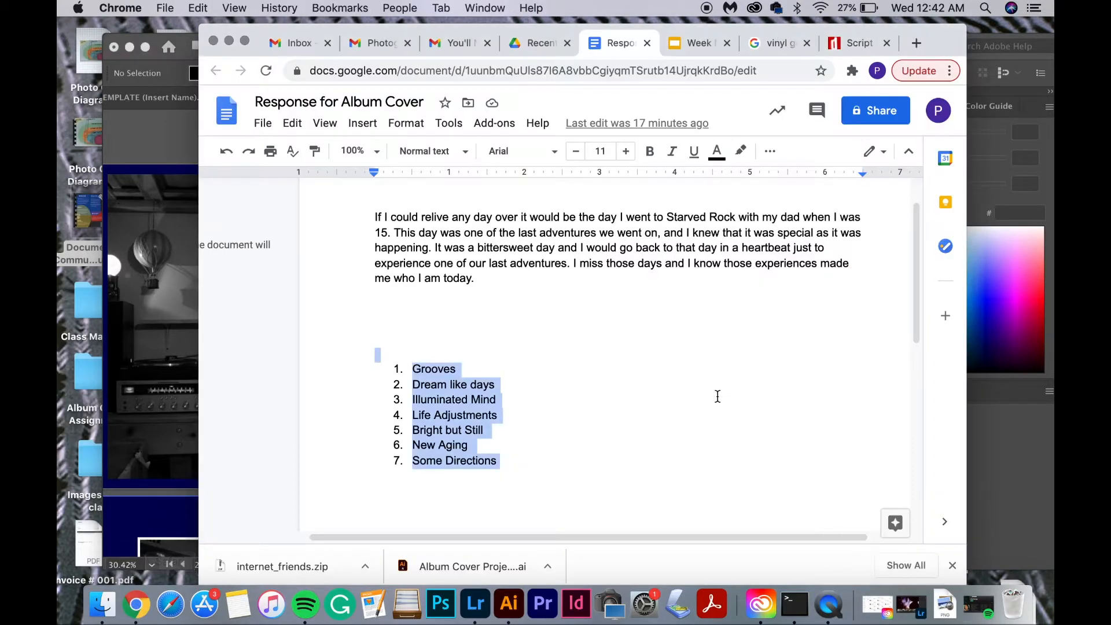
left_click(178, 378)
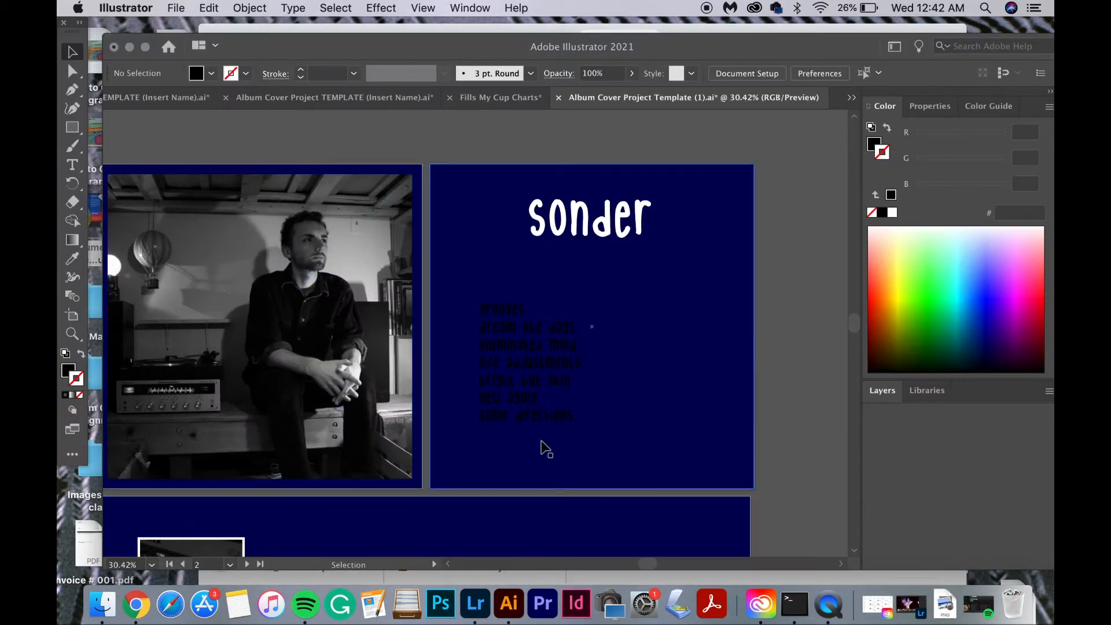
key("super+v")
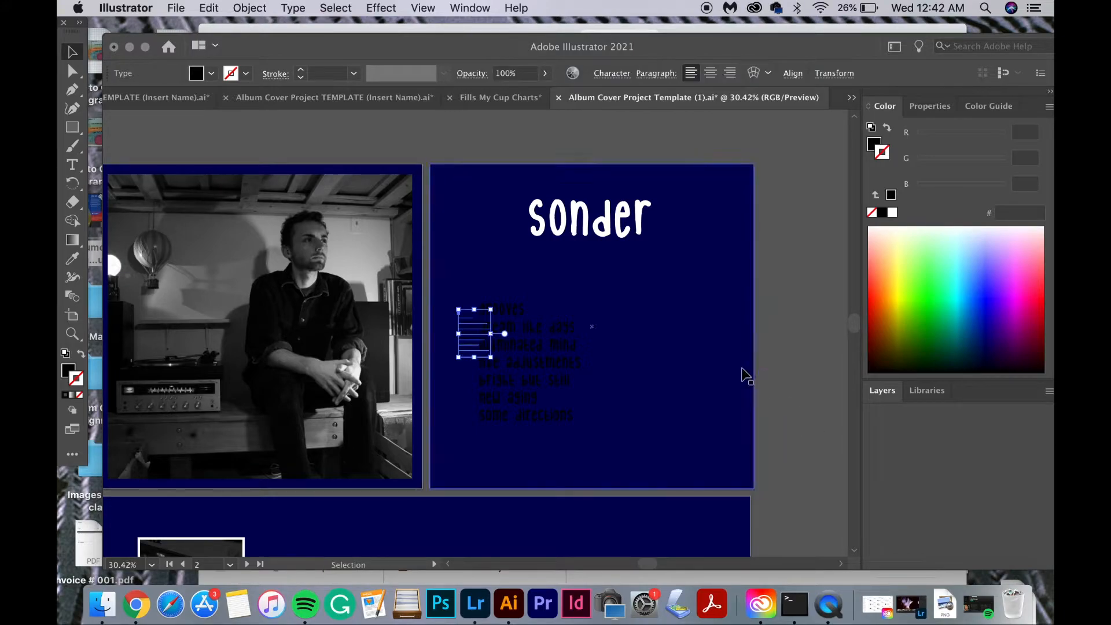
key("super+z")
- Center the song list beneath the Sonder title and enlarge it slightly
left_click_drag(525, 349, 570, 330)
left_click_drag(626, 422, 638, 441)
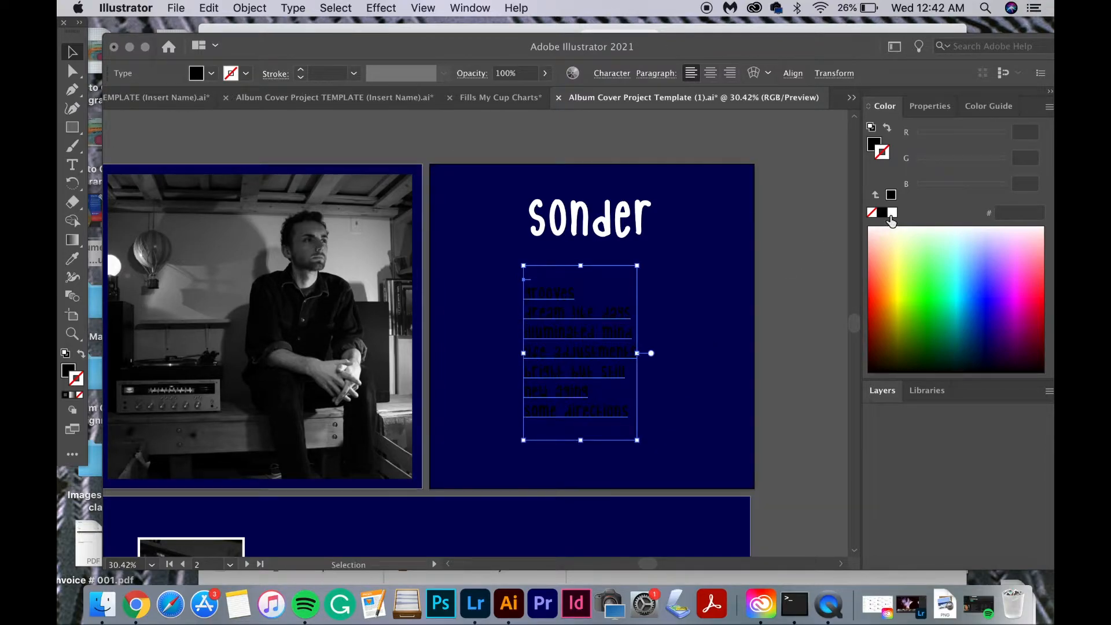
- Give the song list a white fill with no stroke
left_click(891, 213)
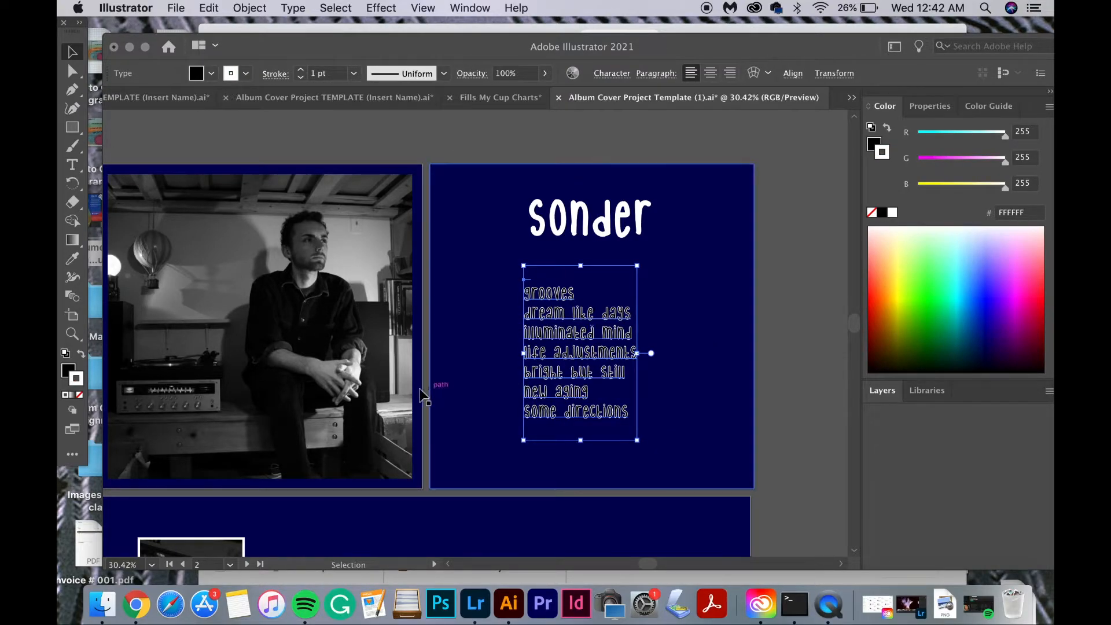
left_click(81, 394)
left_click(68, 370)
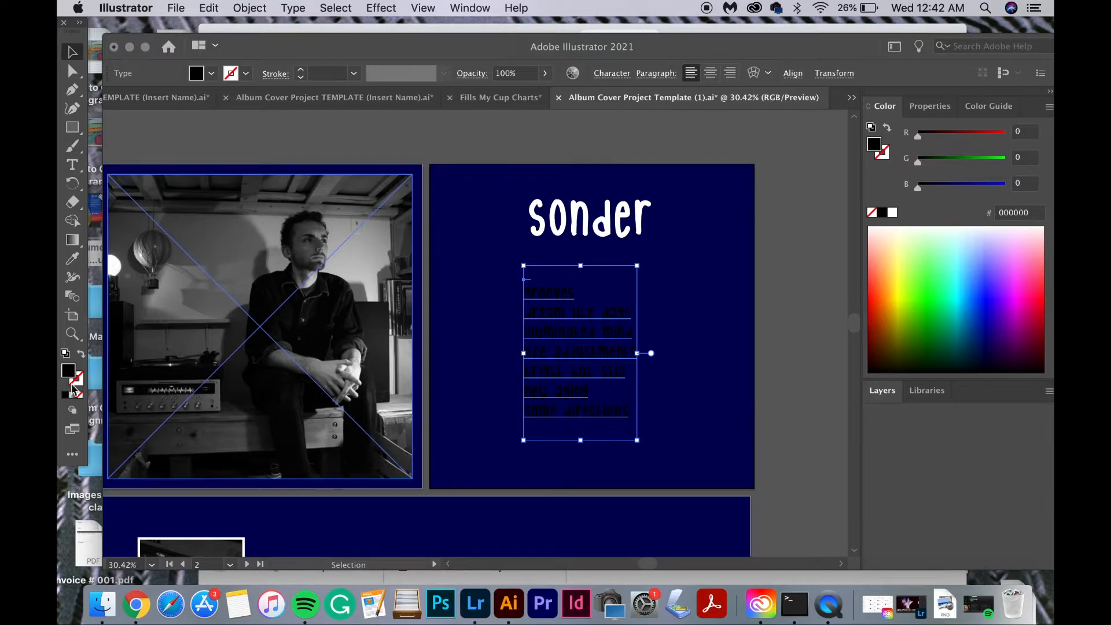
left_click(891, 213)
- Nudge the song list so it sits centered beneath the Sonder title, and deselect it
left_click(772, 361)
left_click_drag(588, 394, 593, 388)
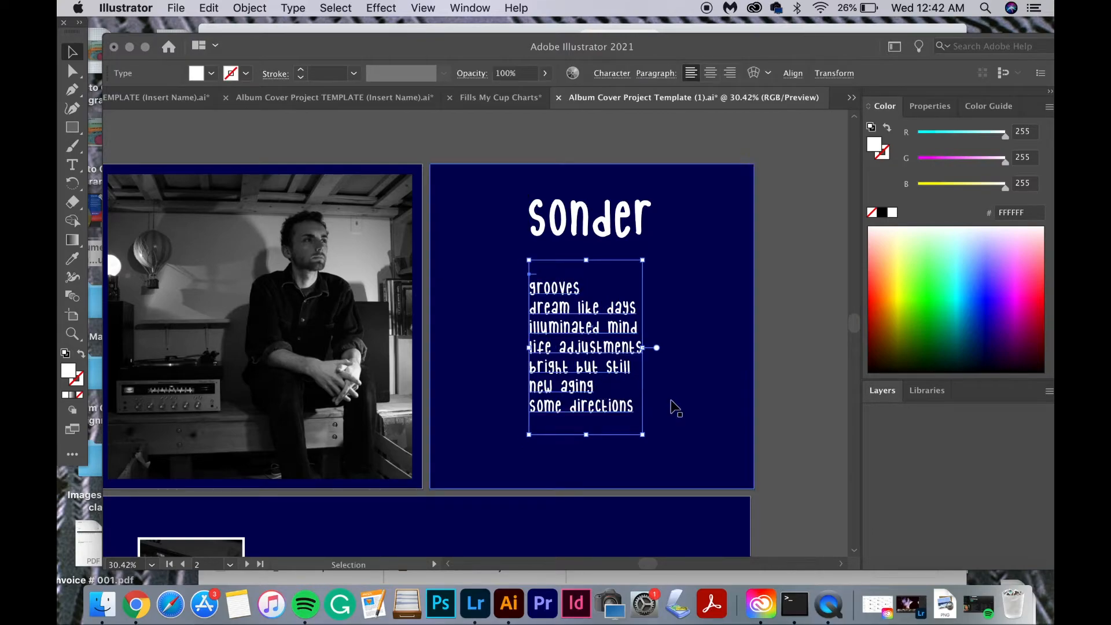
scroll(671, 405, "down", 5)
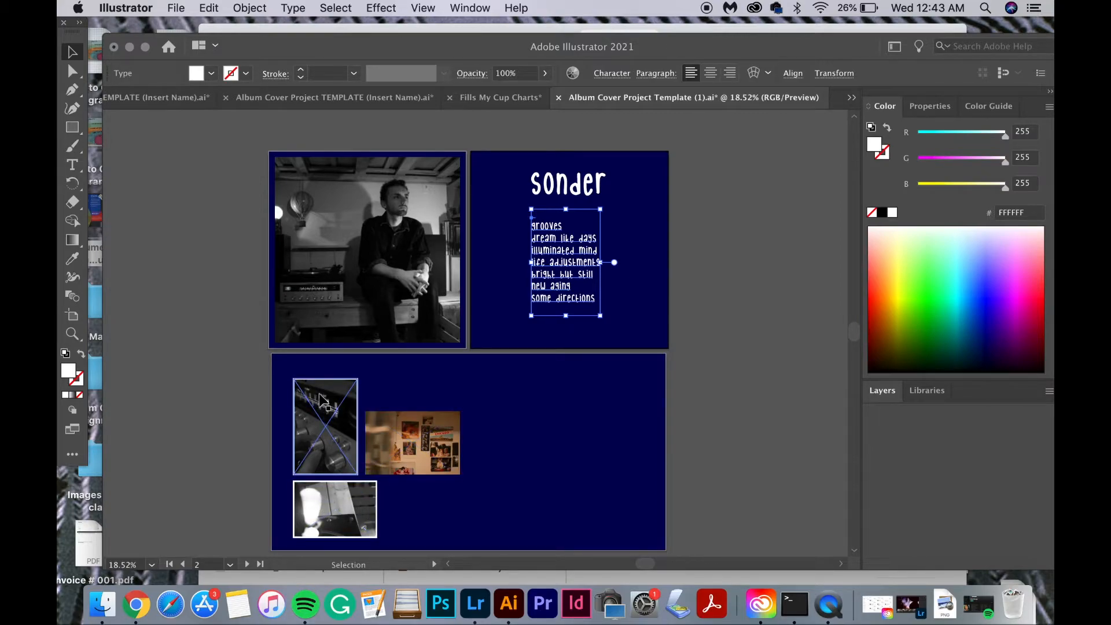
scroll(738, 432, "up", 1)
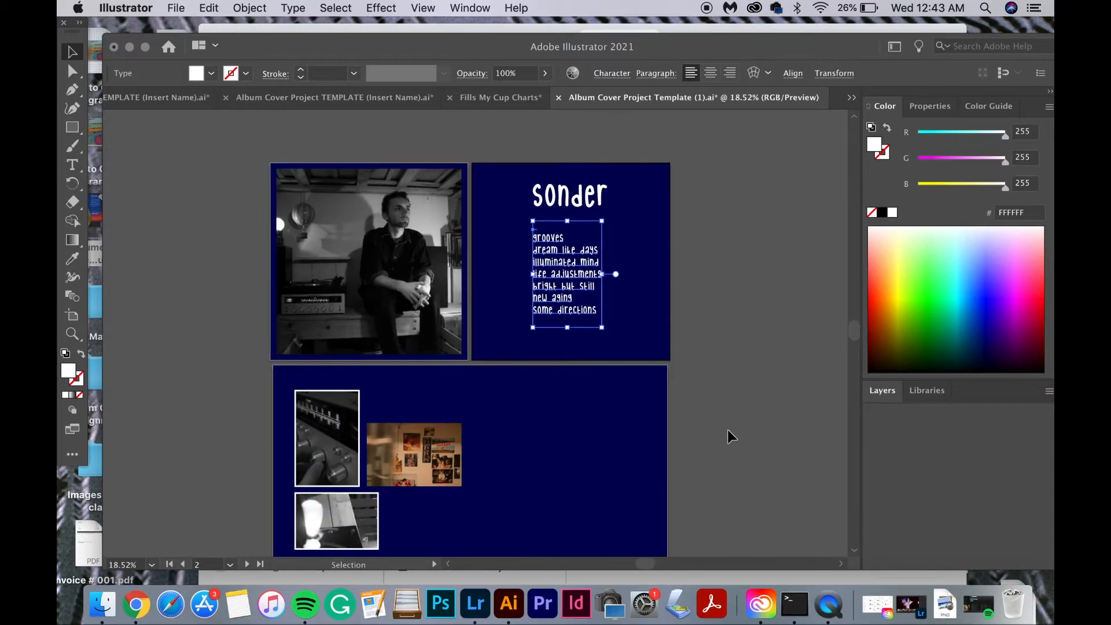
left_click(680, 377)
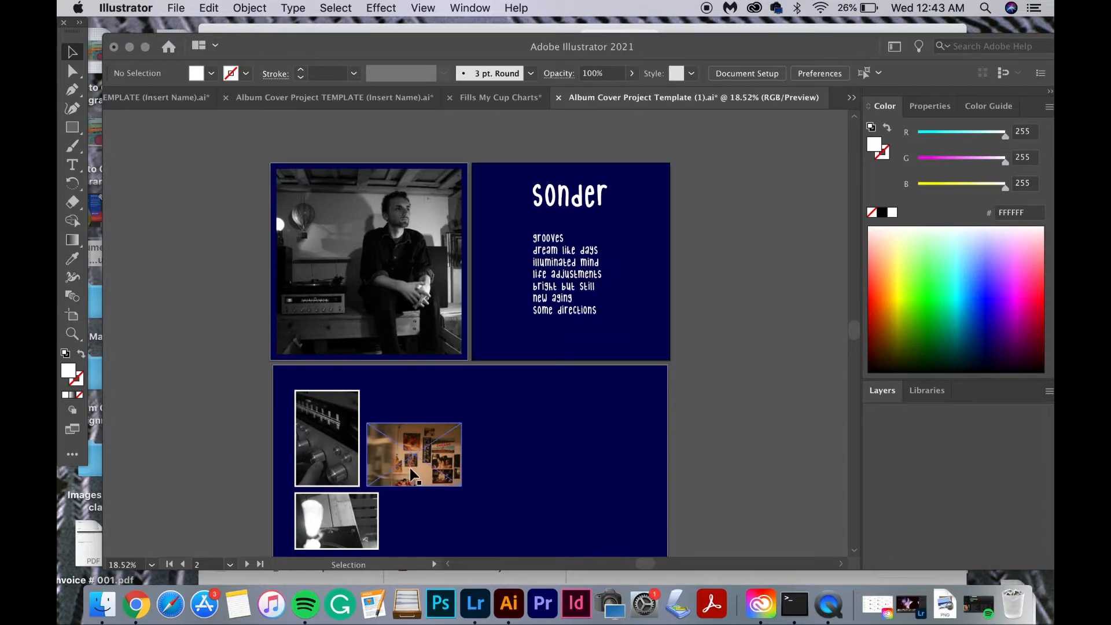
- Switch to Chrome, copy the Starved Rock paragraph from the Response for Album Cover document, and paste it into the Illustrator file
scroll(663, 431, "down", 1)
scroll(664, 431, "down", 2)
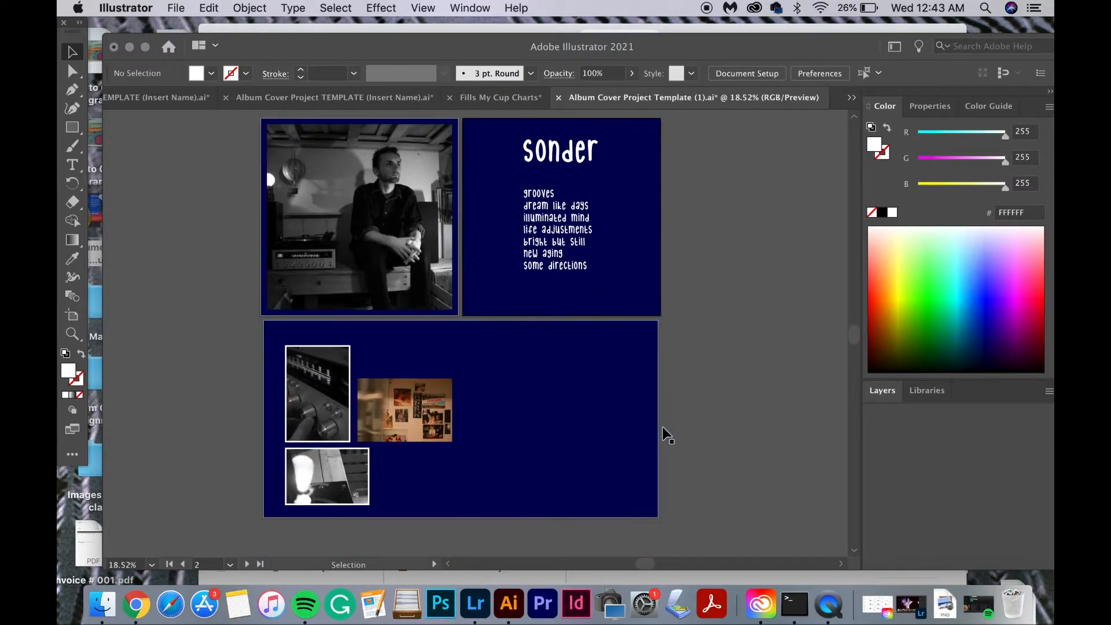
scroll(668, 431, "up", 1)
scroll(668, 430, "left", 3)
scroll(668, 430, "down", 2)
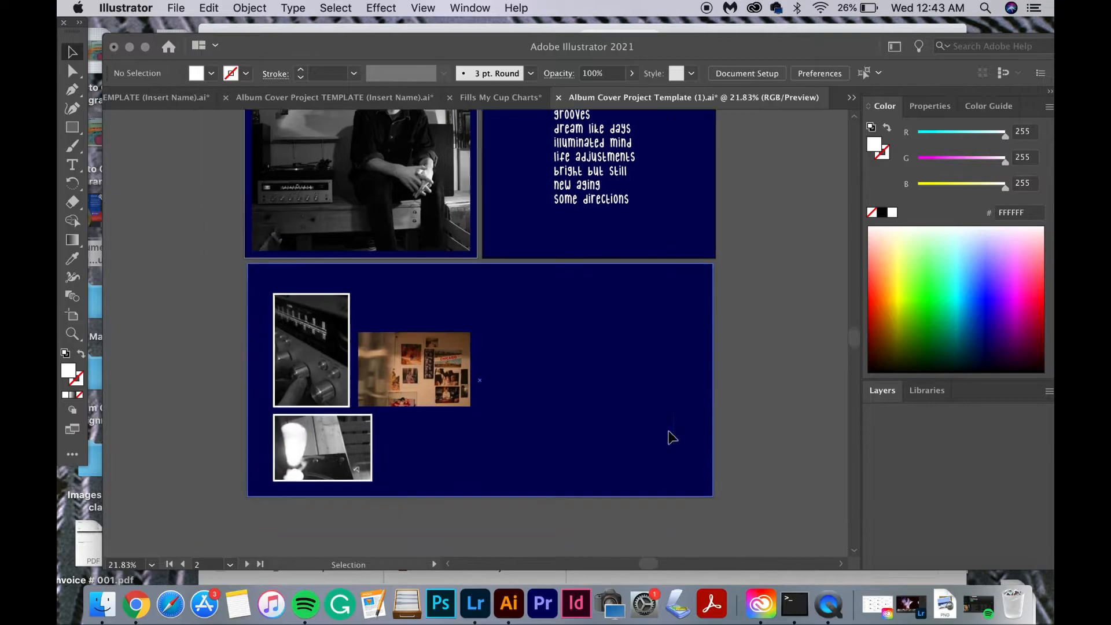
scroll(707, 438, "up", 1)
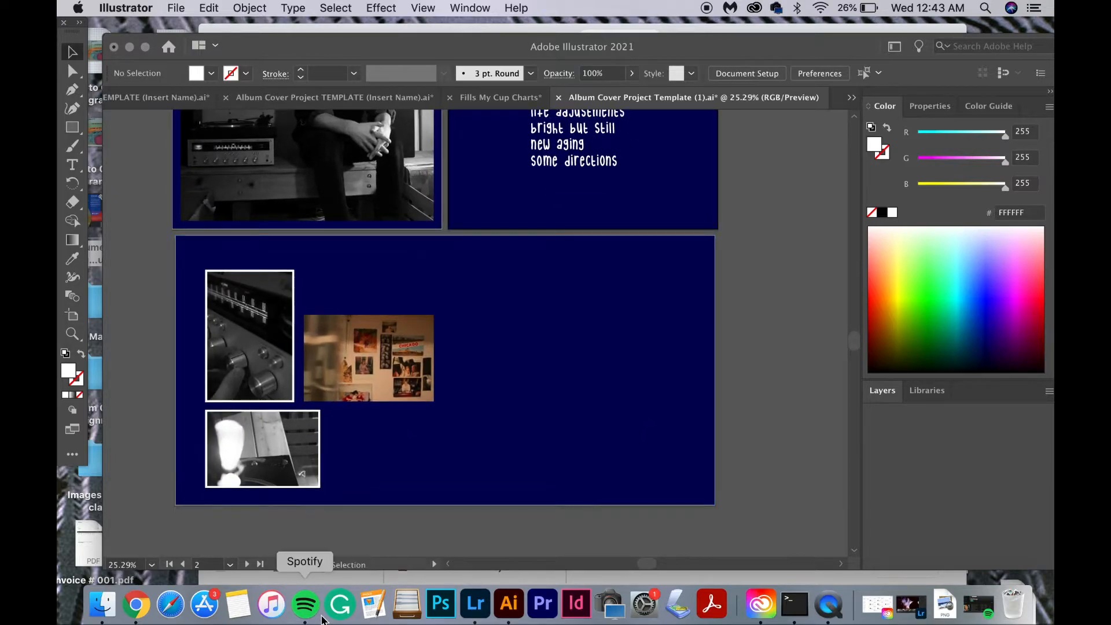
left_click(136, 612)
left_click(554, 236)
left_click_drag(491, 280, 379, 198)
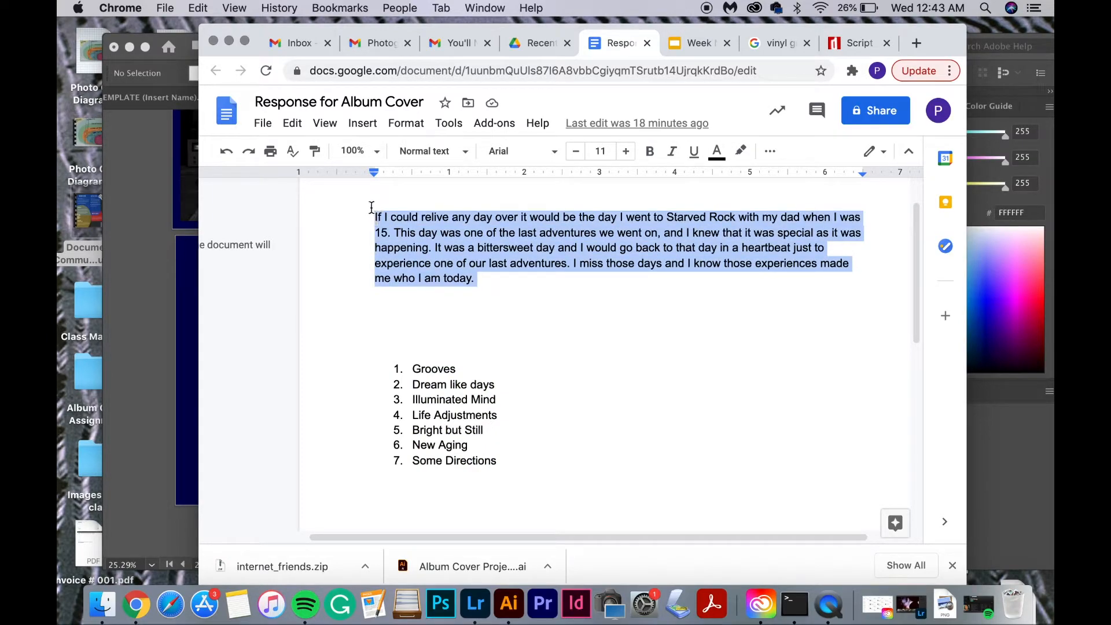
scroll(374, 208, "up", 2)
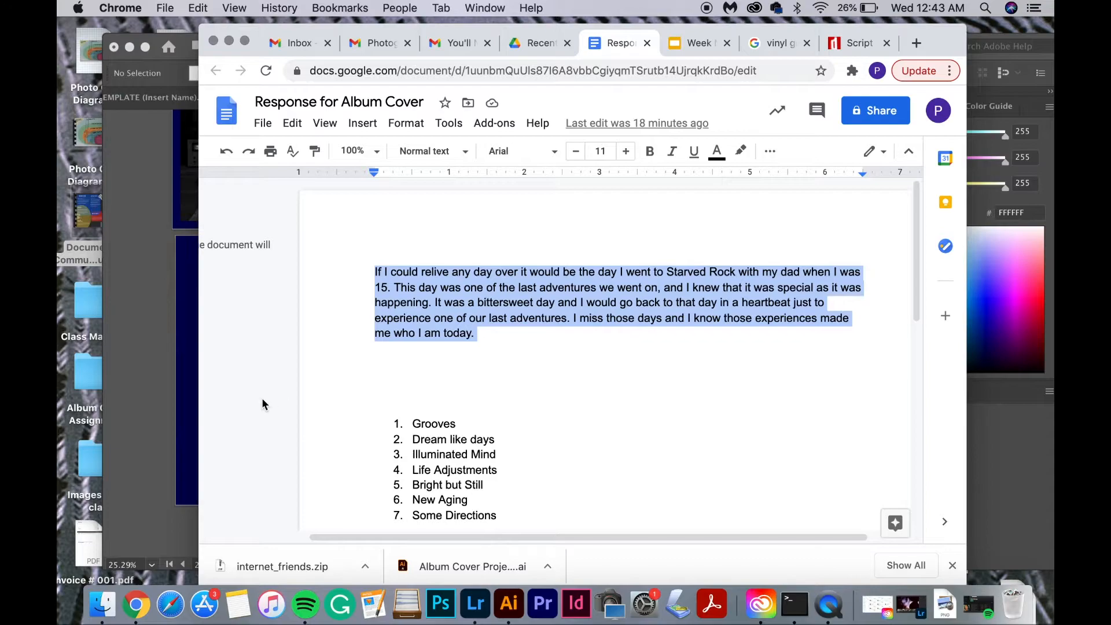
left_click(160, 428)
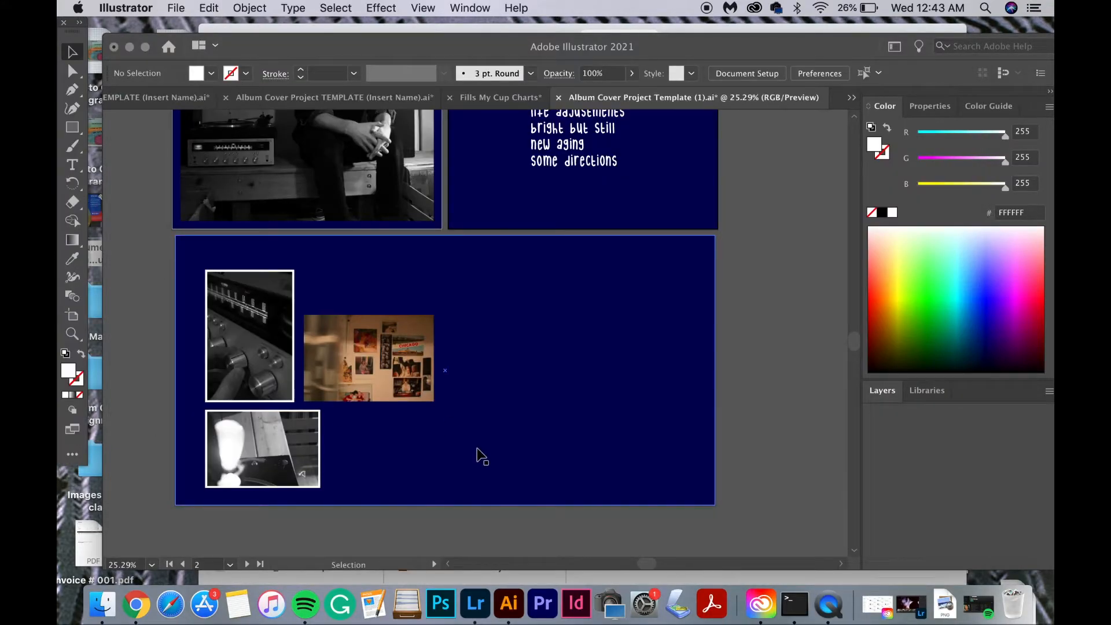
key("super+v")
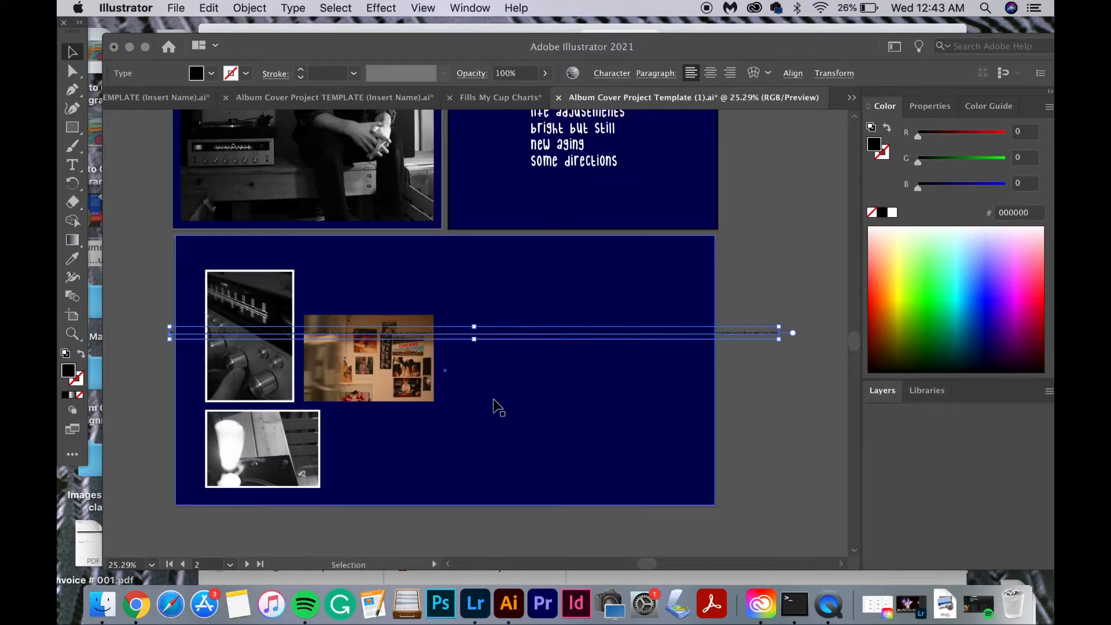
left_click_drag(501, 371, 503, 546)
scroll(503, 521, "down", 5)
left_click(209, 8)
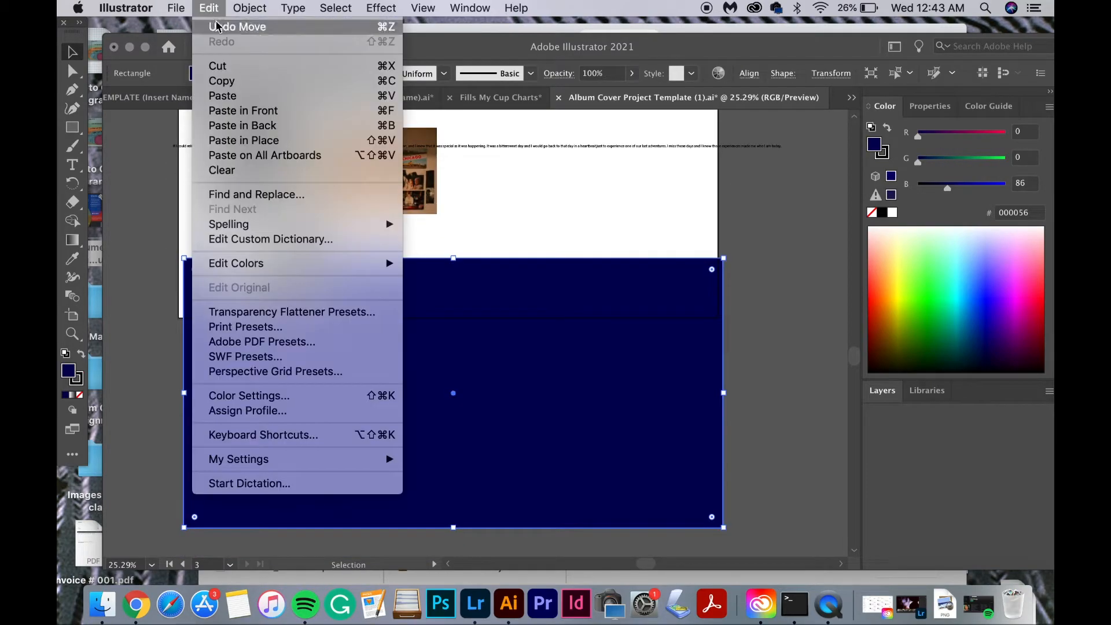
left_click(219, 27)
- Move the pasted paragraph line onto the empty canvas below the Inside artboard
left_click(760, 324)
left_click_drag(734, 152, 730, 386)
- Break the paragraph into six lines, after "with", "went on,", "bittersweet day", "one of our" and "made me"
scroll(214, 361, "up", 2)
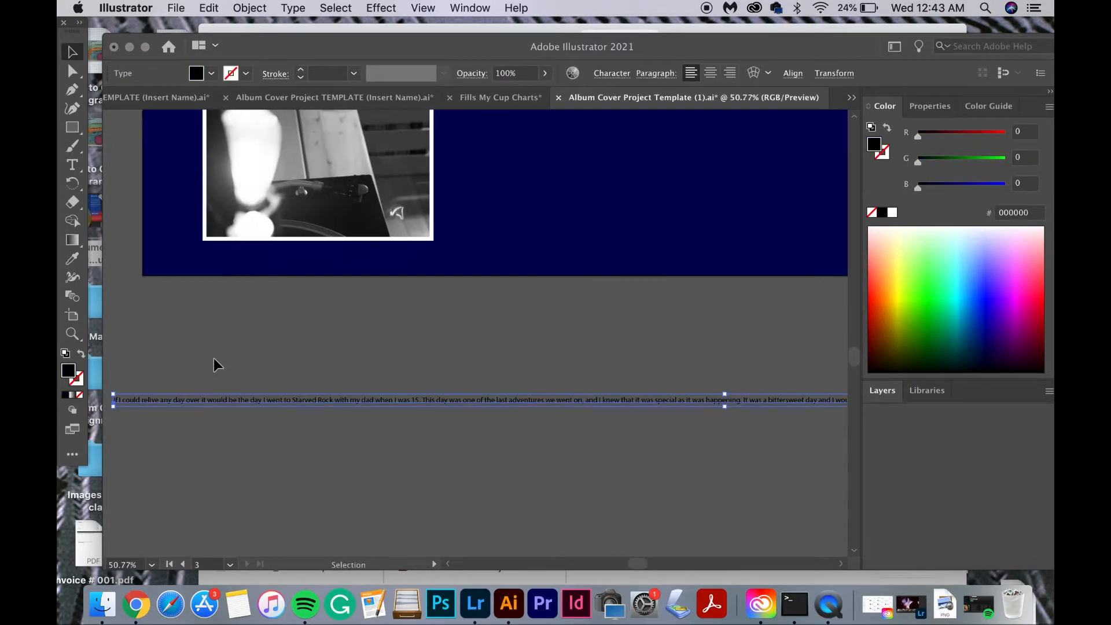
scroll(206, 409, "up", 1)
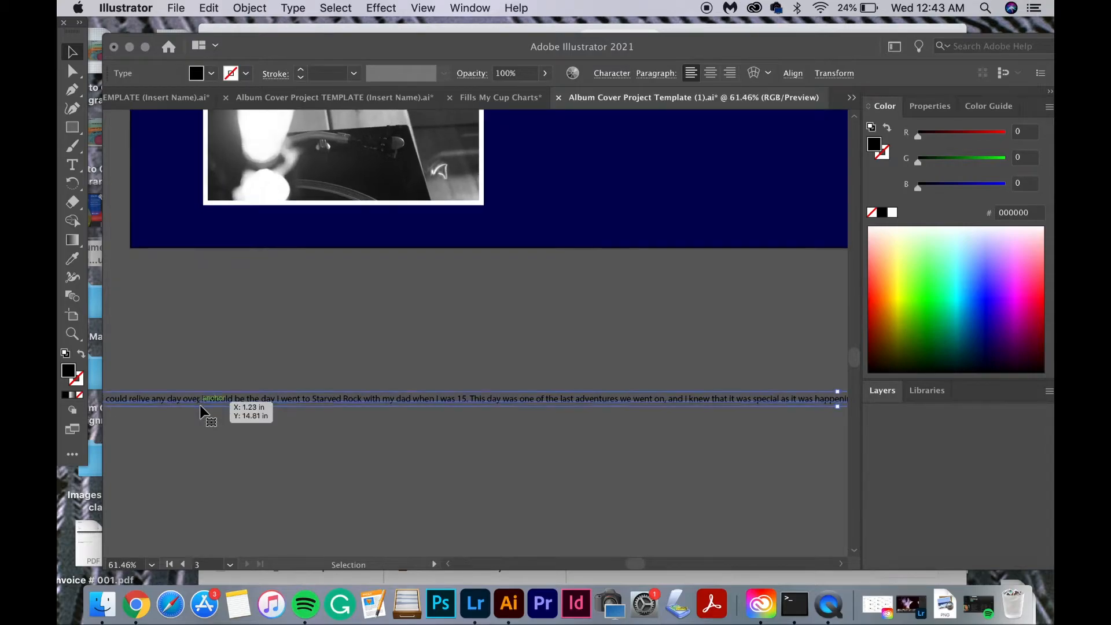
scroll(200, 411, "left", 3)
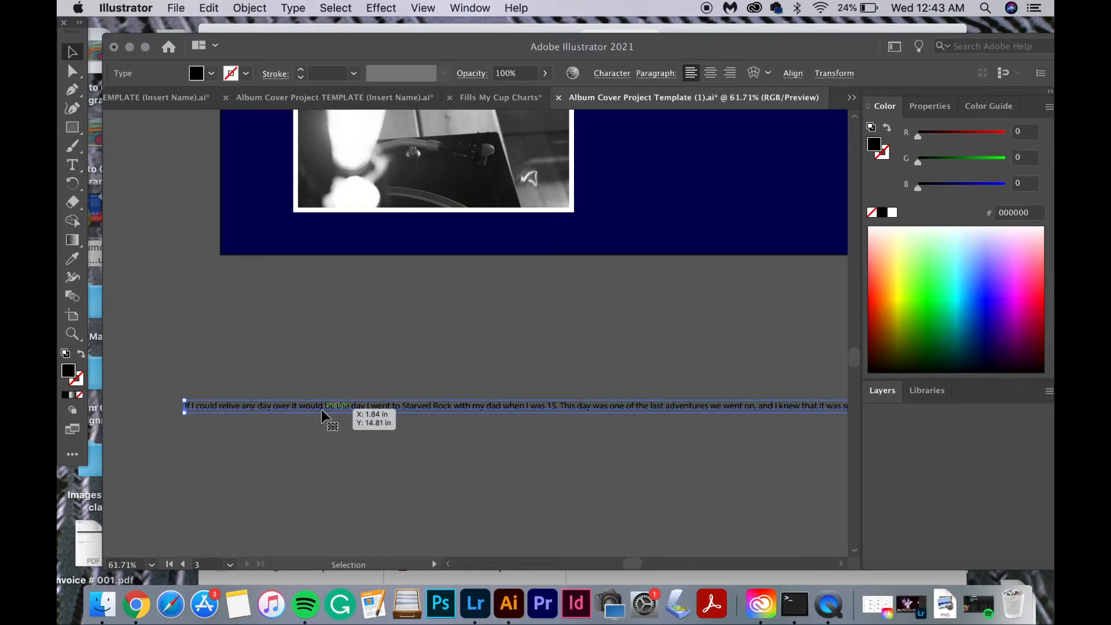
triple_click(336, 408)
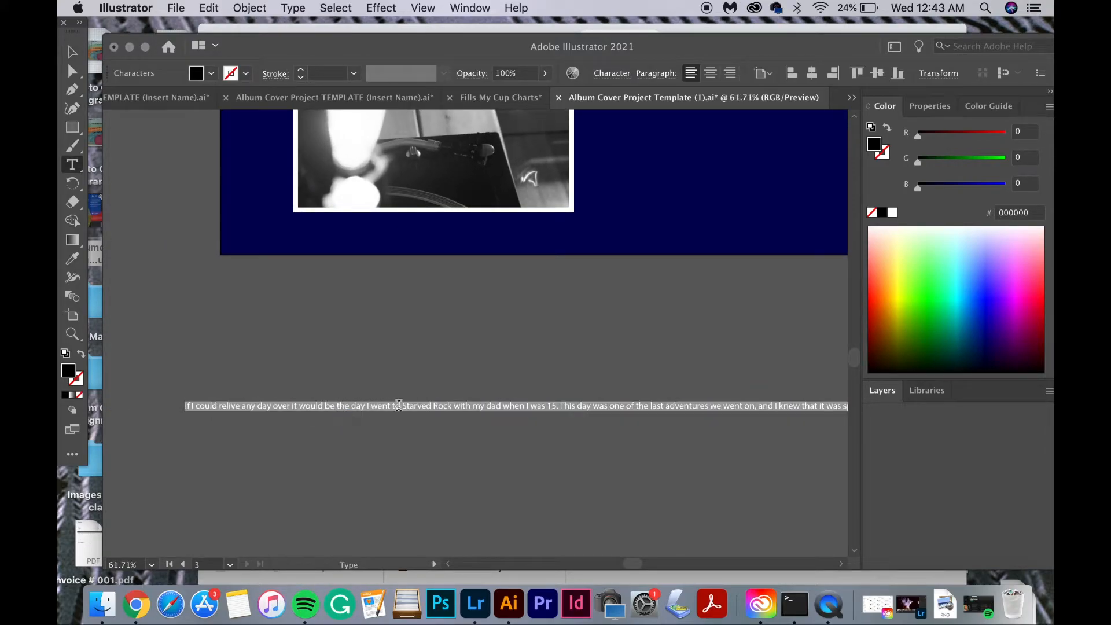
left_click(450, 405)
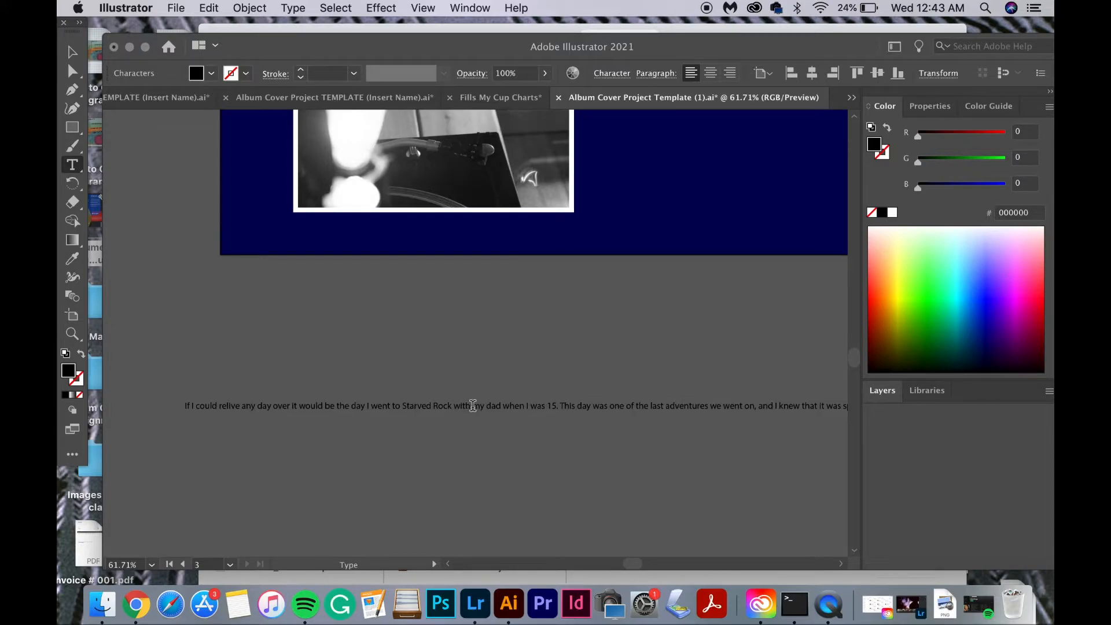
left_click(473, 406)
key("Return")
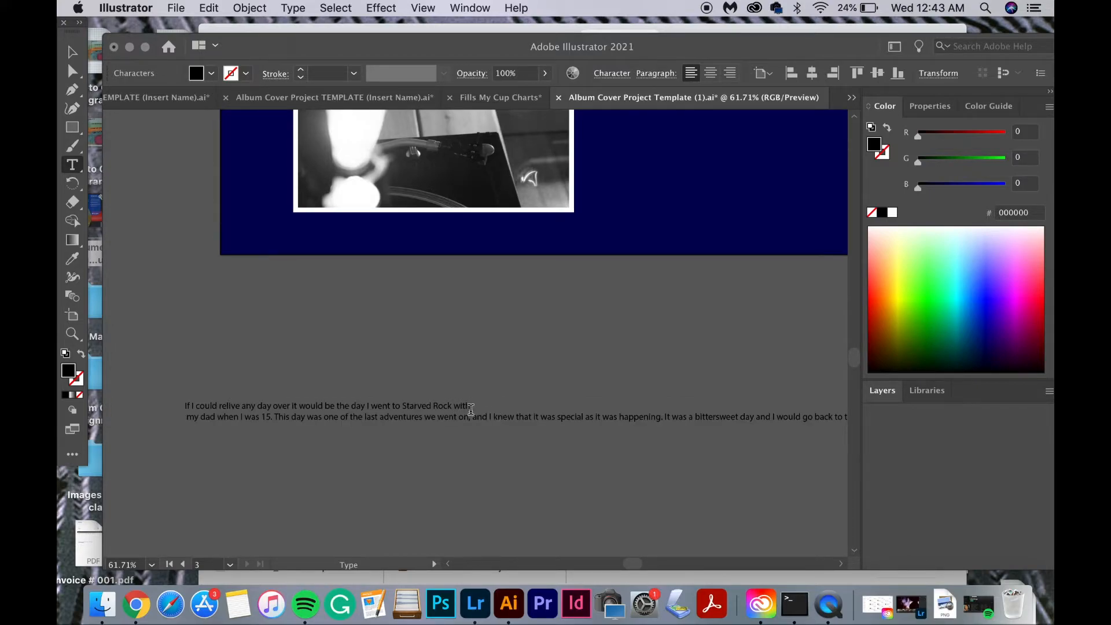
left_click(473, 412)
key("Return")
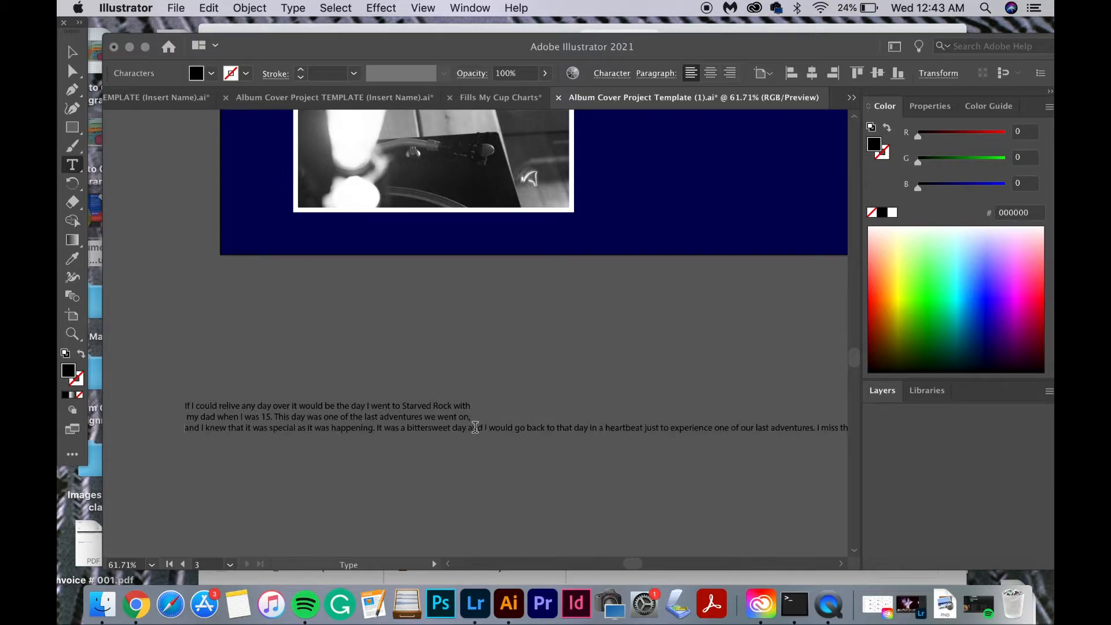
left_click(468, 427)
key("Return")
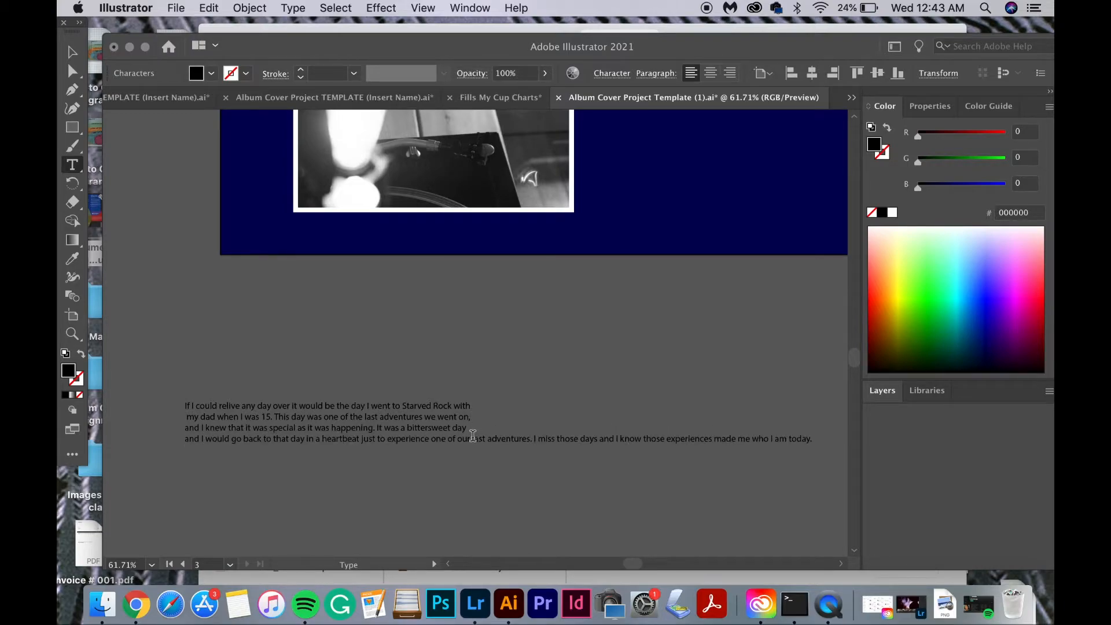
left_click(472, 438)
key("Return")
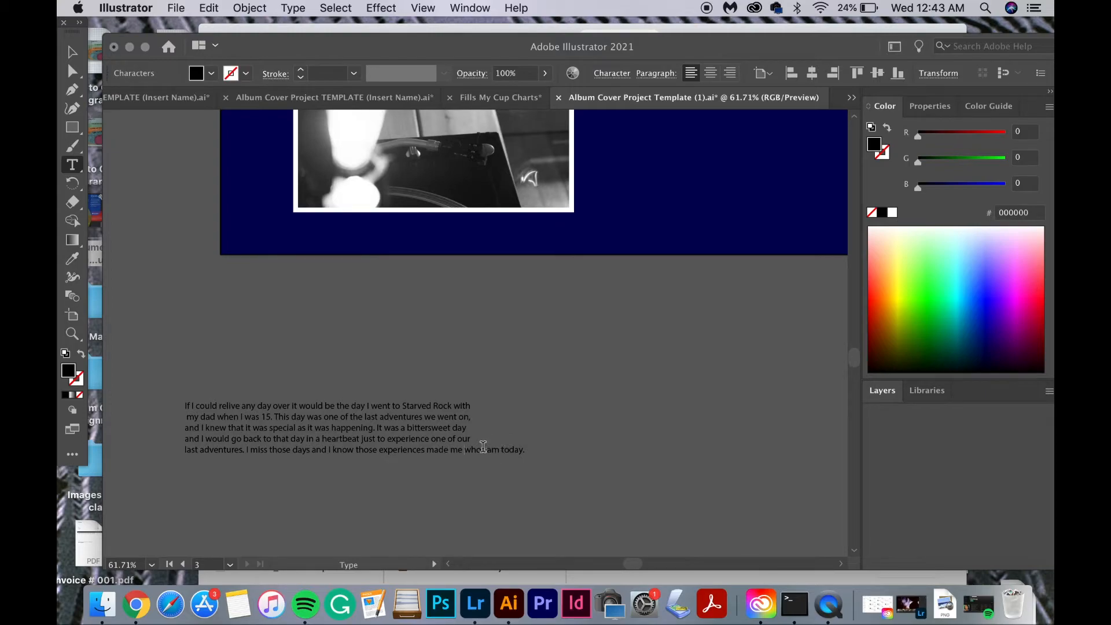
key("Return")
- Set the paragraph's fill to white and enlarge the text slightly
left_click(71, 51)
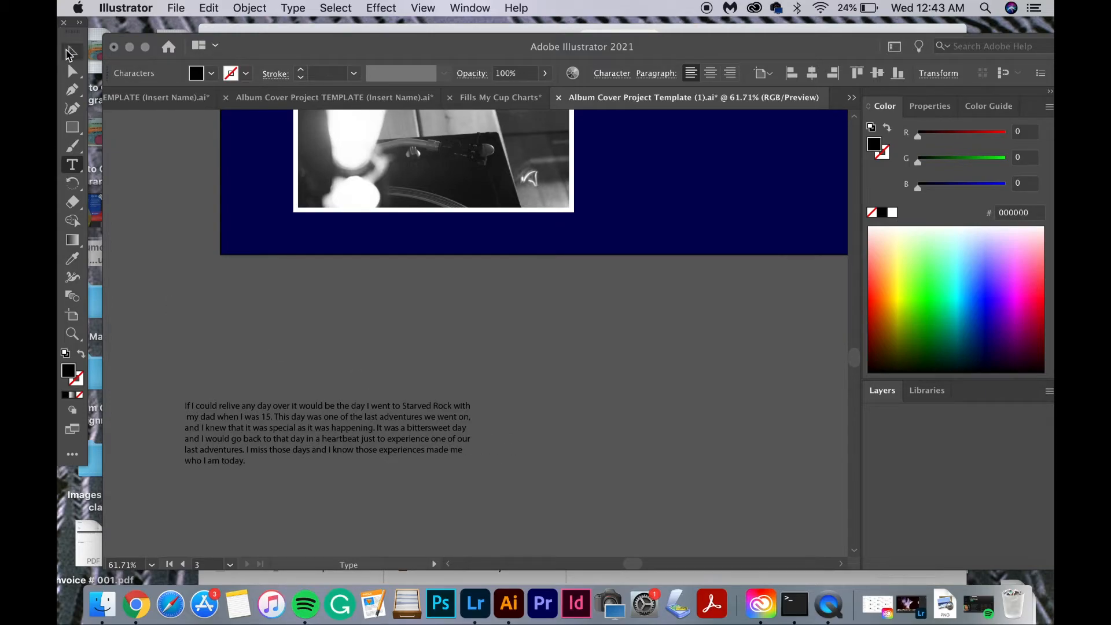
left_click(891, 213)
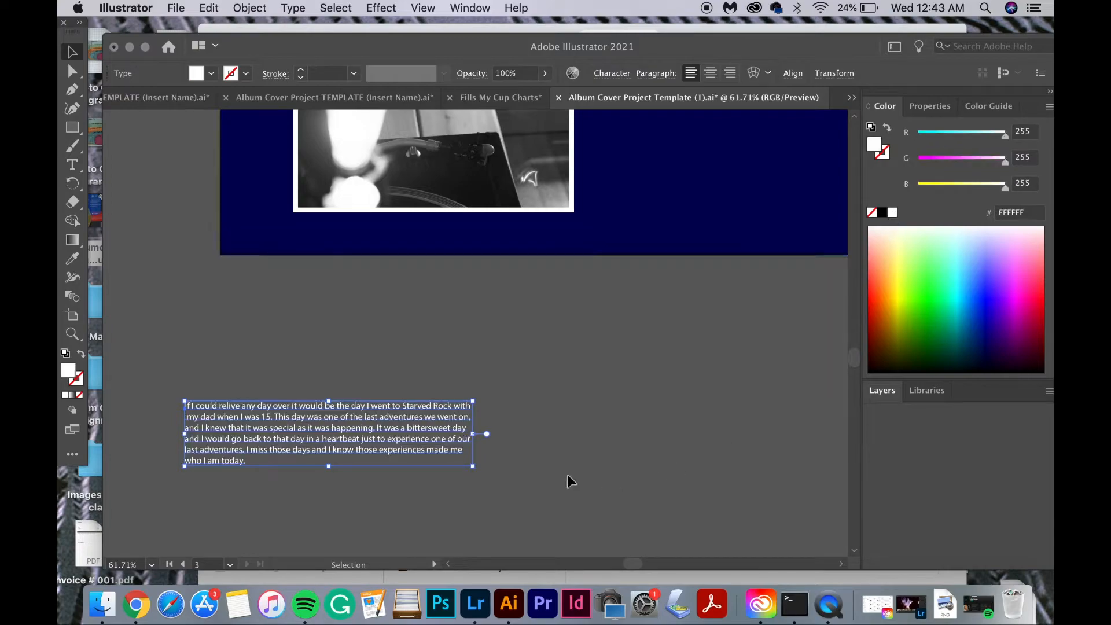
left_click_drag(473, 467, 514, 511)
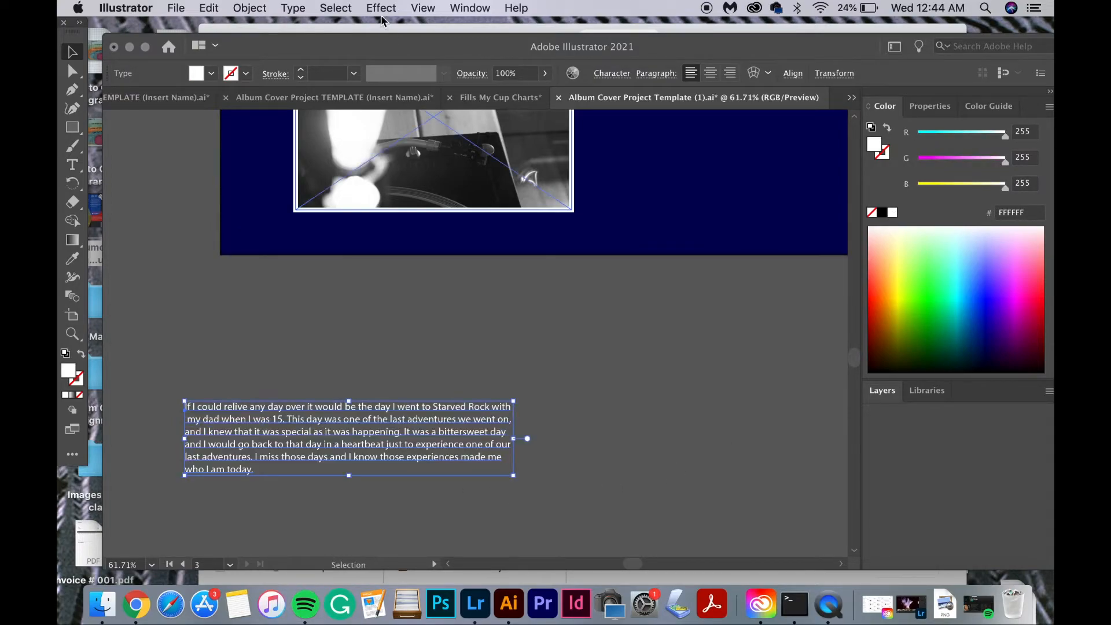
- Try the NF-Avae Regular font on the paragraph
left_click(298, 8)
mouse_move(302, 44)
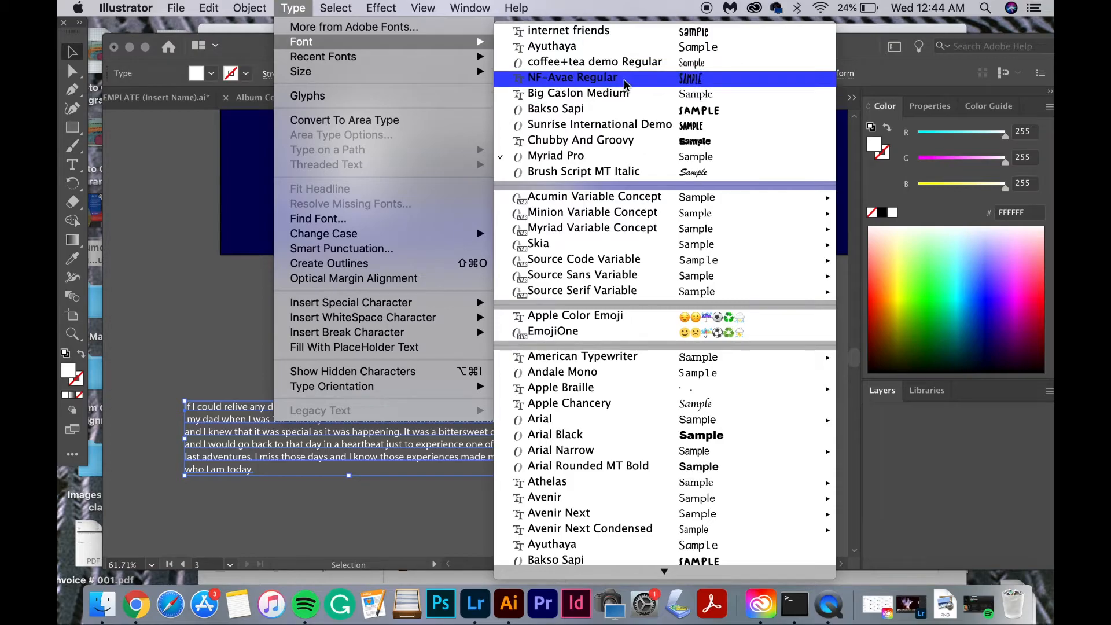
left_click(690, 82)
- Set the paragraph's font to coffee+tea demo Regular
left_click(293, 8)
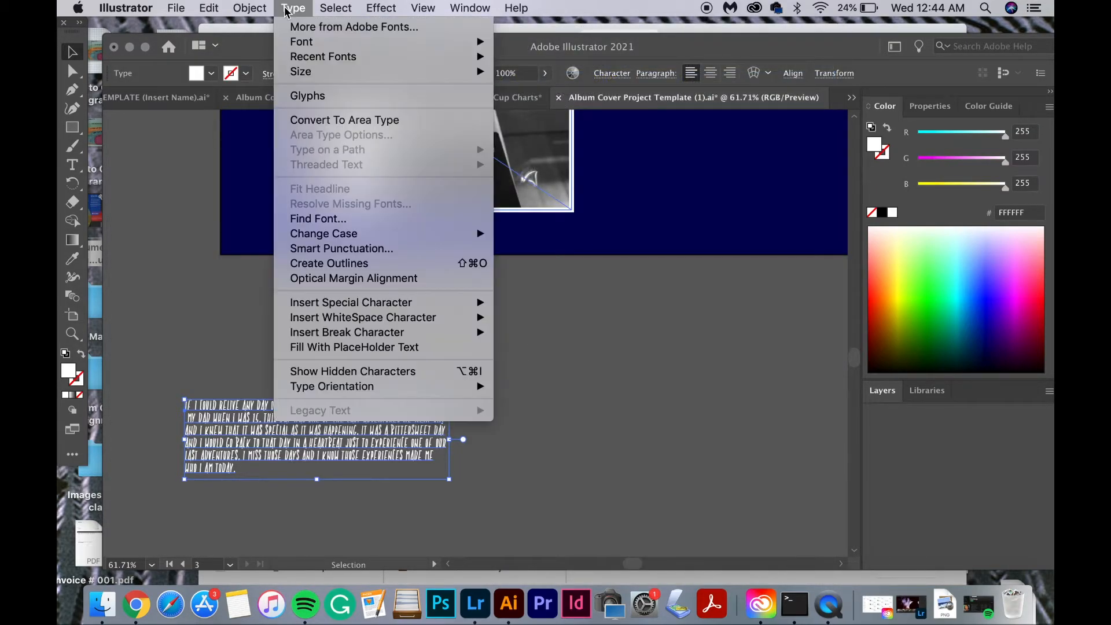
mouse_move(301, 42)
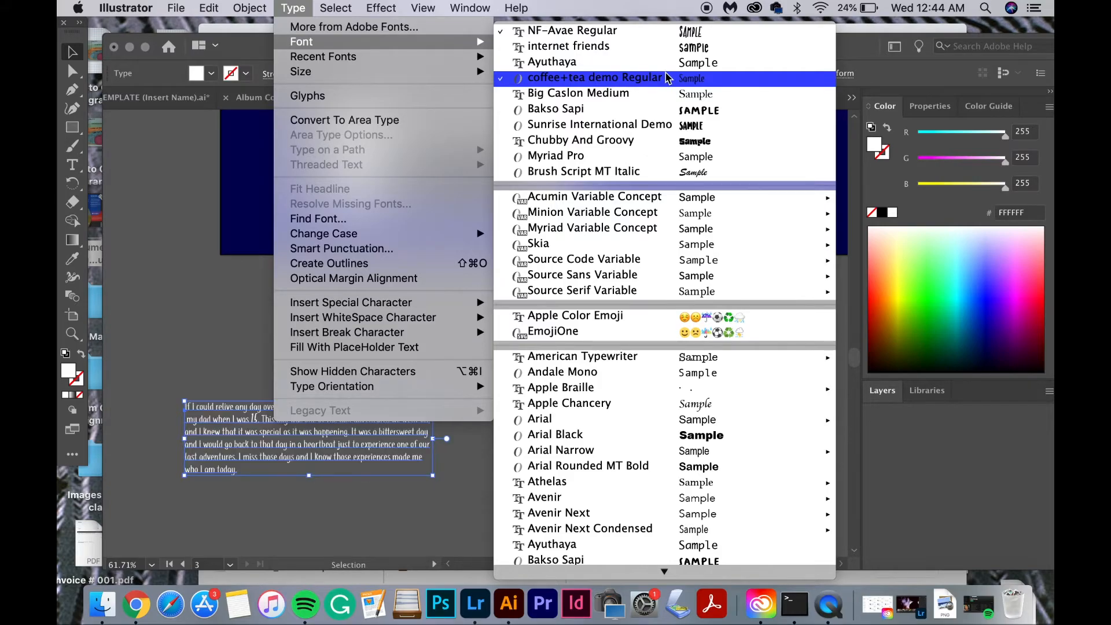
left_click(668, 78)
- Enlarge the paragraph and move it onto the Inside artboard, to the right of the warm-toned photo wall picture
left_click_drag(436, 401, 527, 373)
key("super+minus")
scroll(527, 373, "up", 1)
left_click_drag(412, 498, 687, 312)
scroll(686, 313, "up", 3)
scroll(687, 313, "right", 4)
scroll(686, 313, "up", 2)
scroll(686, 313, "right", 2)
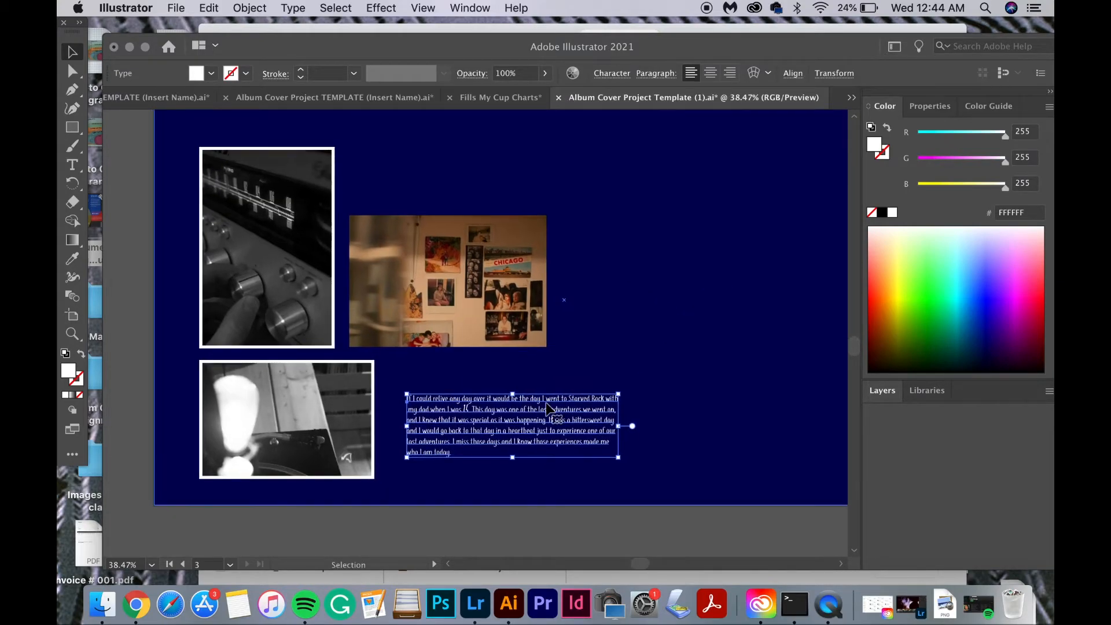
left_click_drag(542, 426, 742, 255)
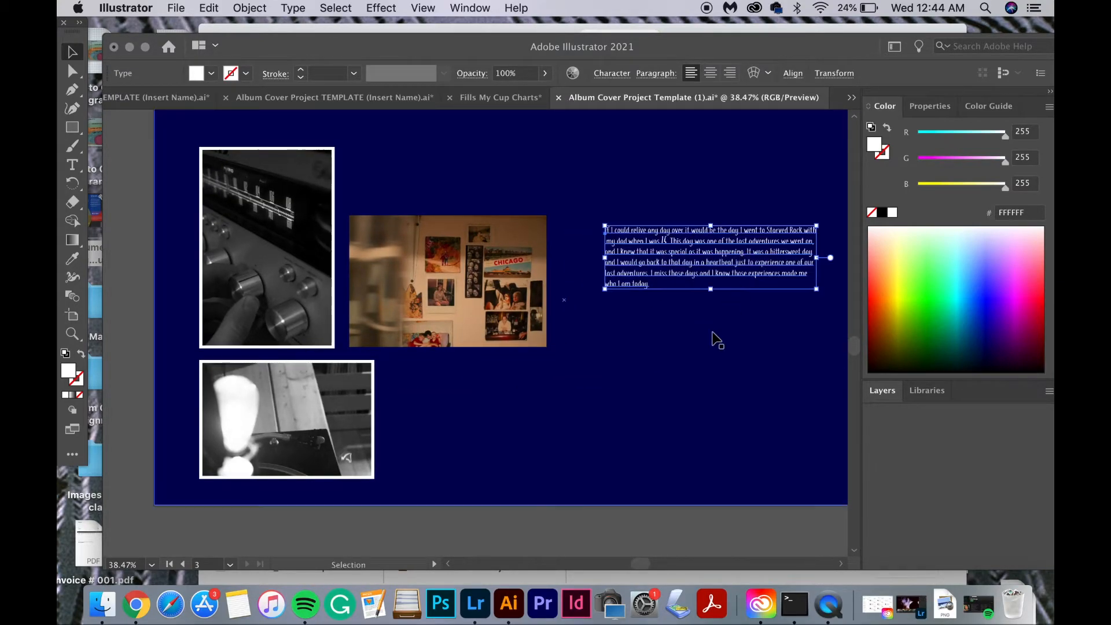
- Warp the paragraph with a horizontal Flag envelope at a 16% bend
scroll(714, 334, "up", 2)
scroll(714, 335, "right", 2)
scroll(710, 340, "down", 1)
scroll(710, 341, "right", 2)
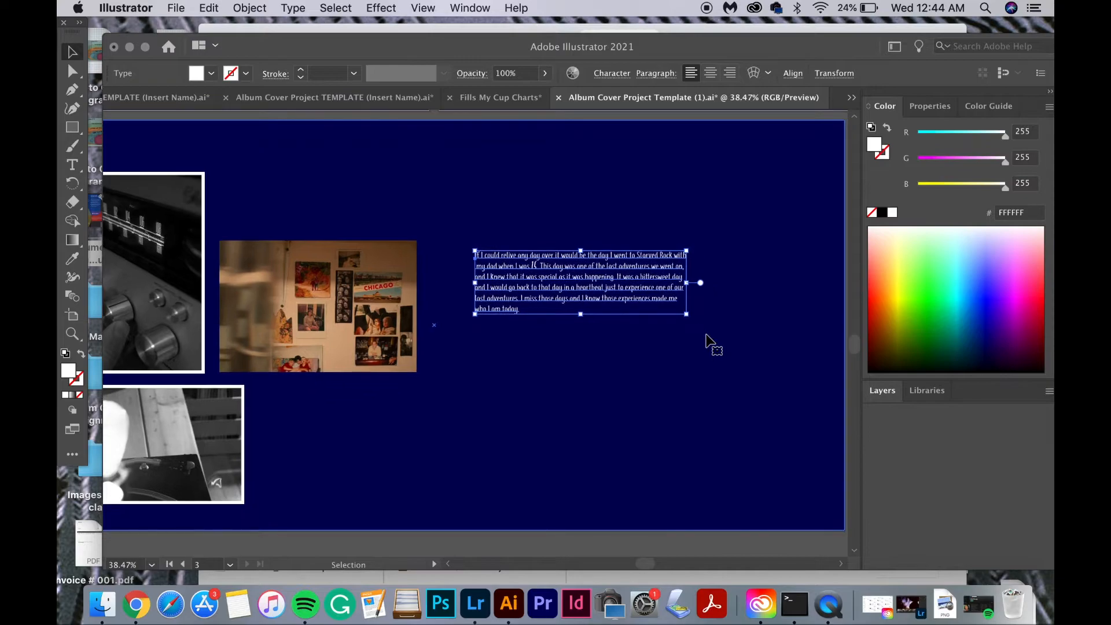
left_click(751, 74)
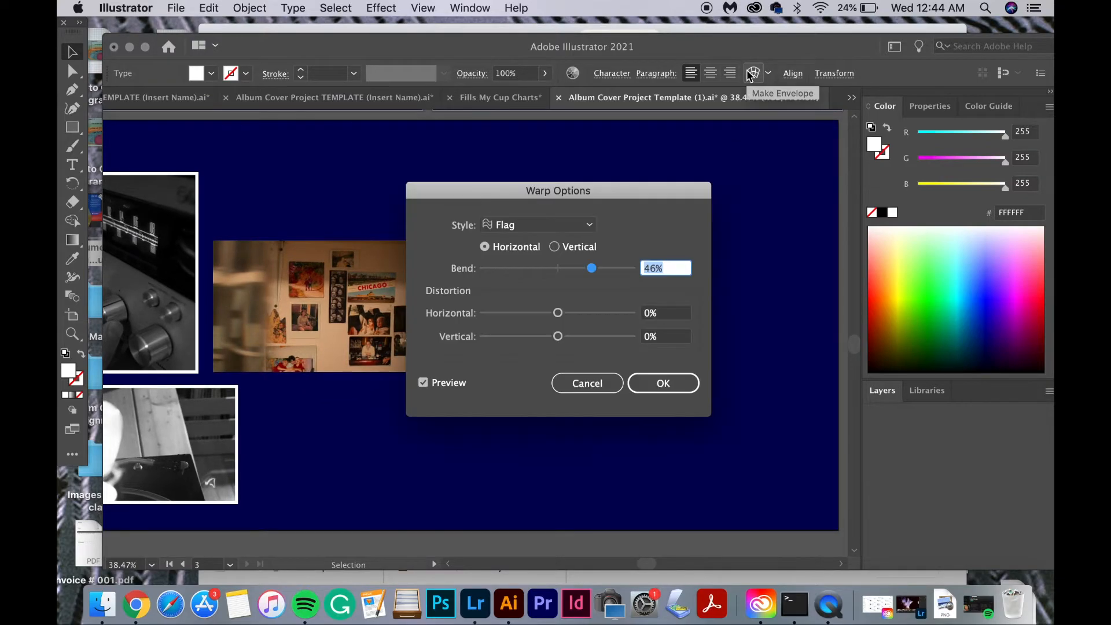
left_click(505, 226)
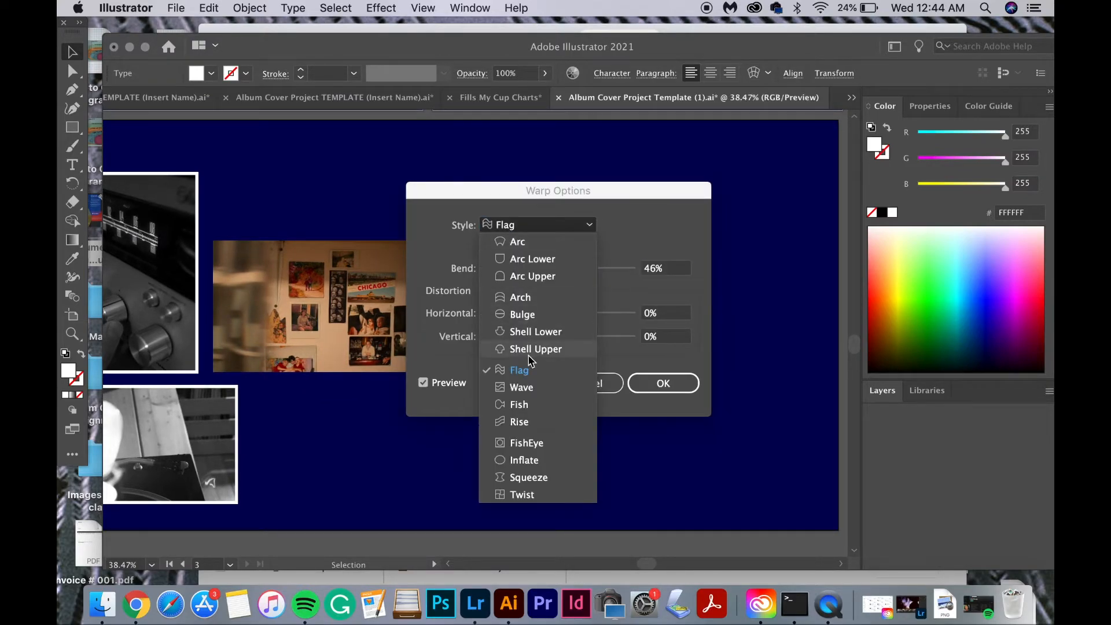
left_click(559, 371)
left_click_drag(591, 268, 572, 271)
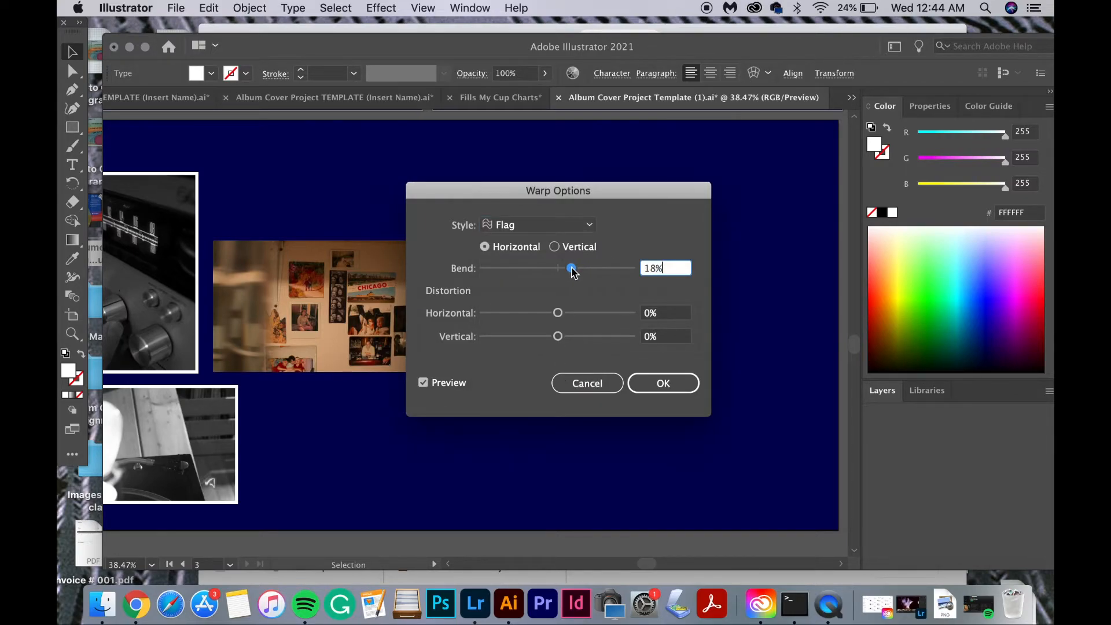
left_click(647, 378)
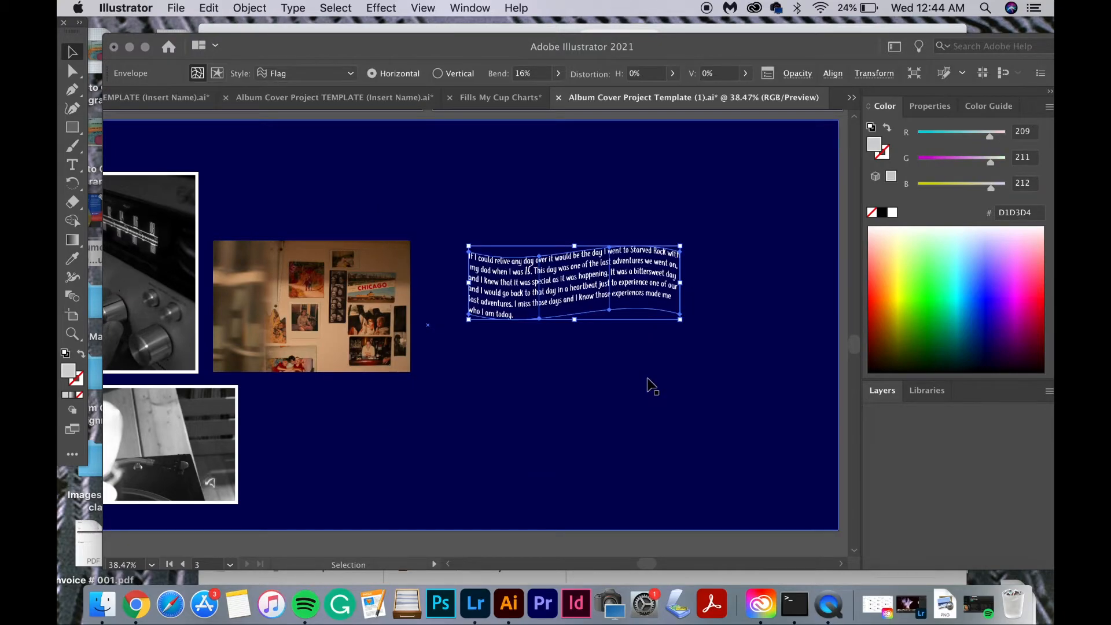
- Rotate the warped paragraph slightly counter-clockwise and place it in the upper right area of the Inside artboard
left_click(681, 544)
scroll(682, 532, "down", 1)
left_click_drag(629, 324, 651, 371)
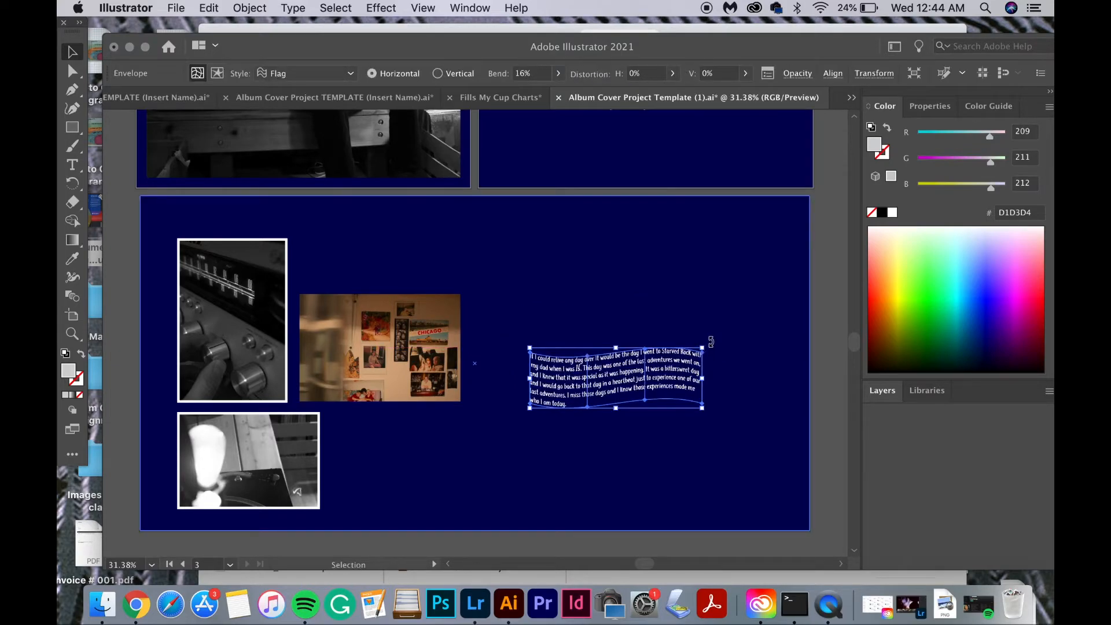
left_click_drag(710, 341, 702, 321)
left_click_drag(665, 375, 699, 296)
left_click(818, 460)
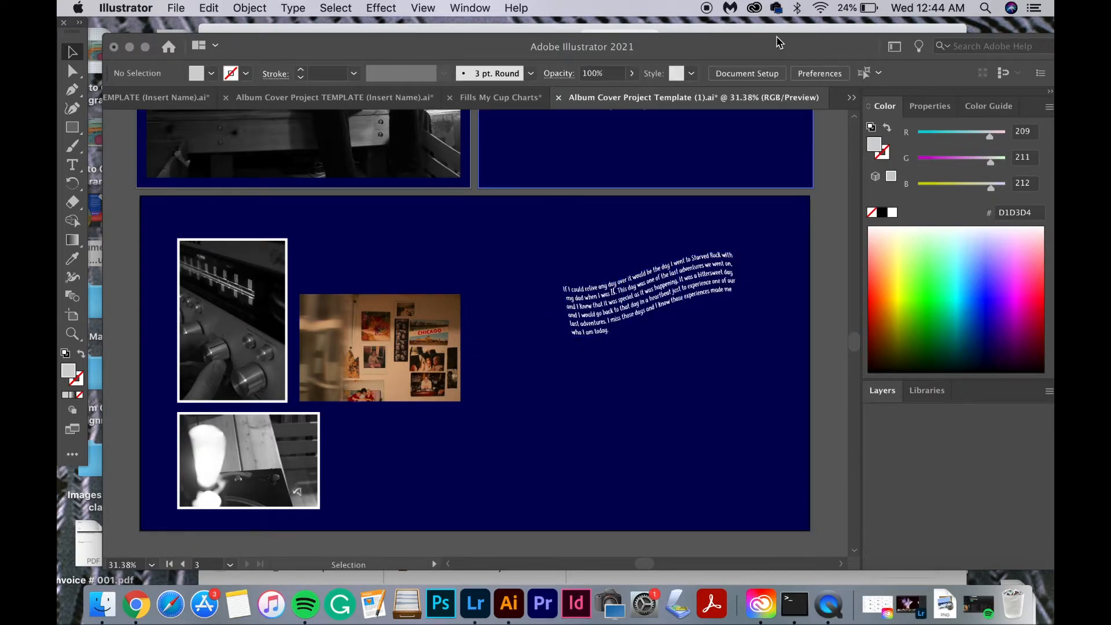
- Get the browser and Finder windows out of the way and reposition the Illustrator window so the desktop's light bulb screenshot is reachable
left_click(635, 29)
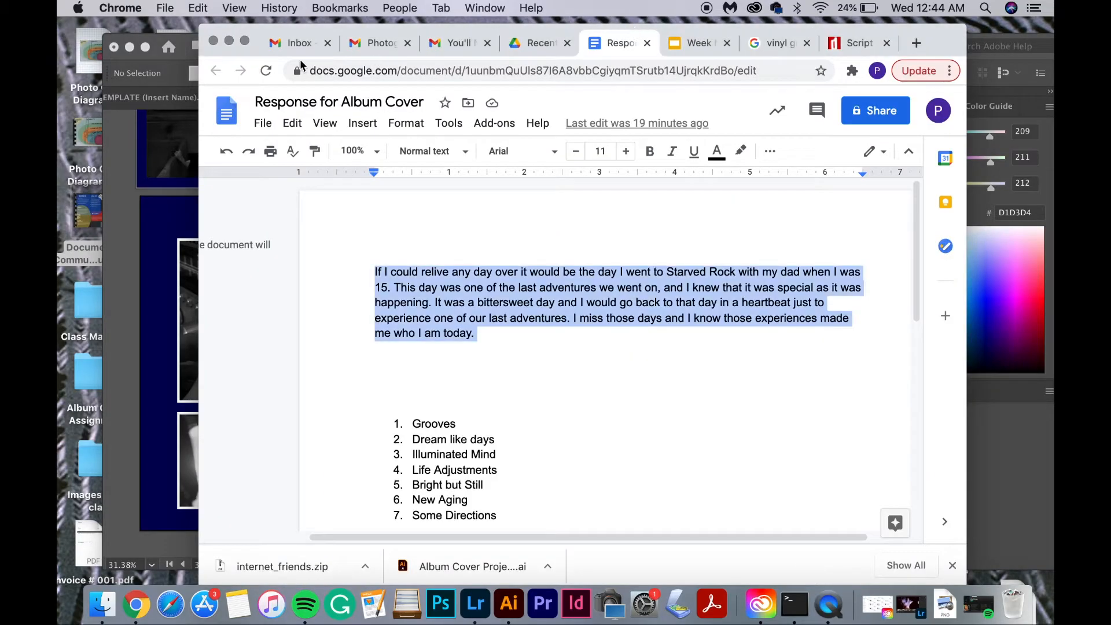
left_click(231, 40)
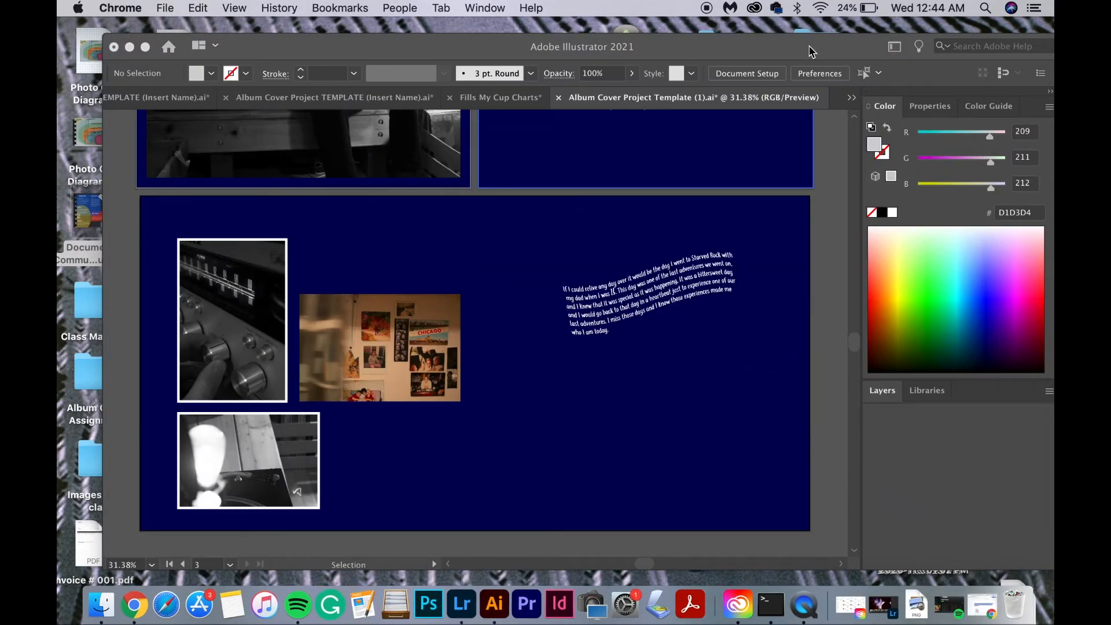
left_click_drag(695, 53, 409, 48)
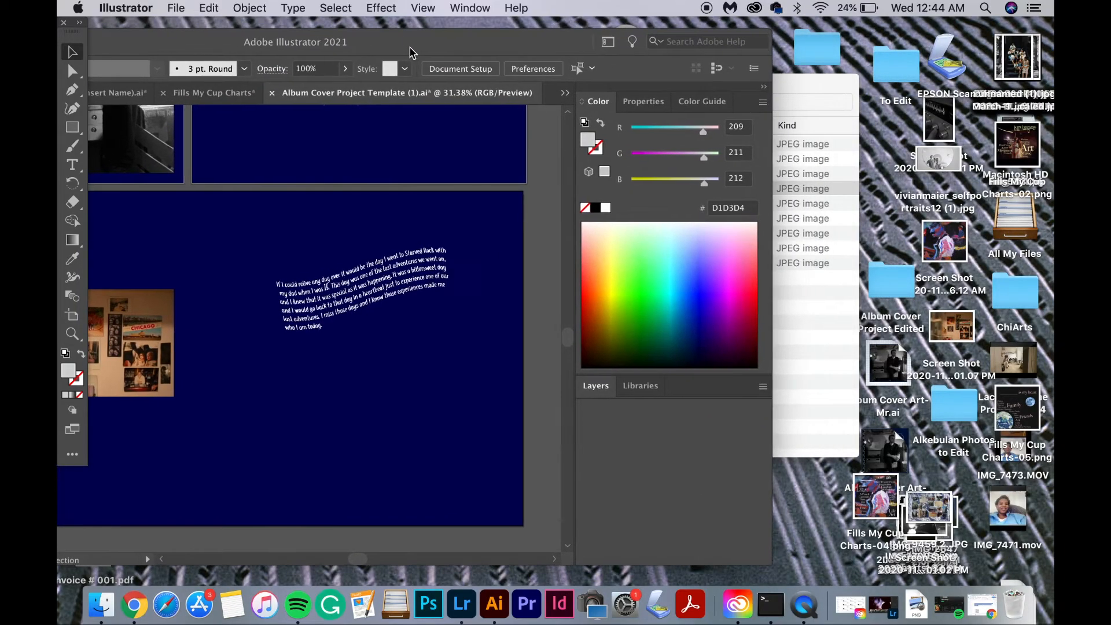
left_click(796, 88)
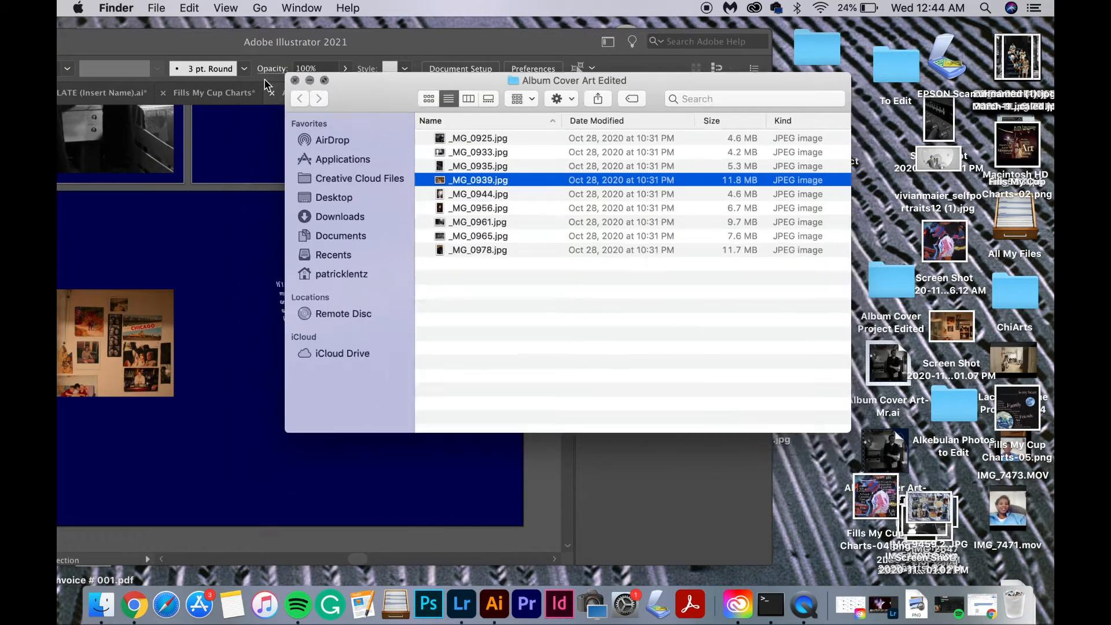
left_click(267, 82)
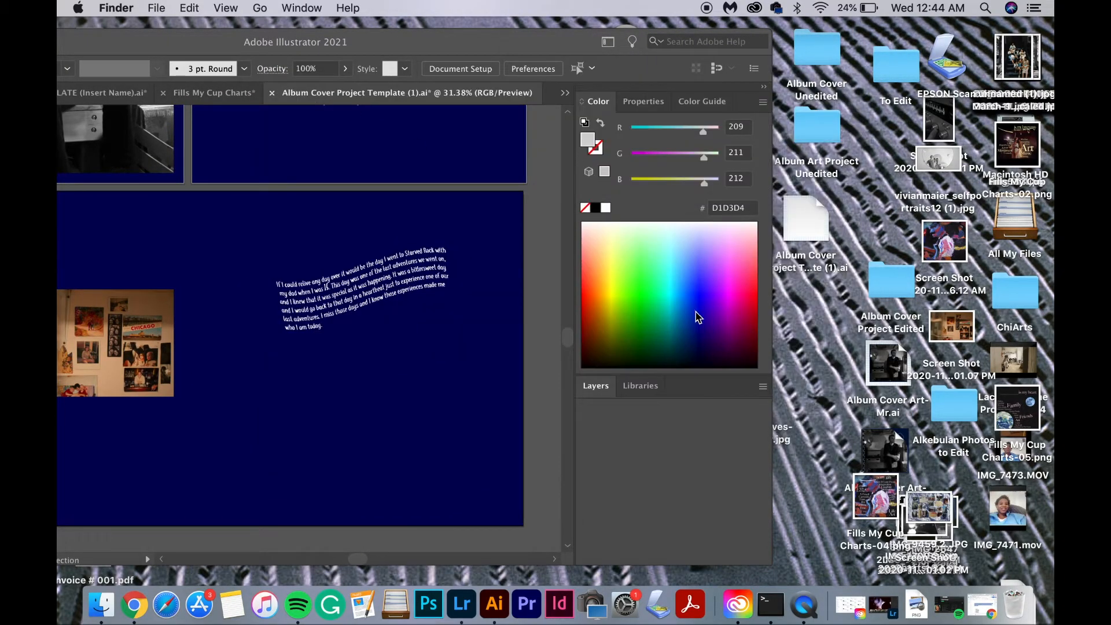
left_click(544, 50)
left_click_drag(420, 51, 280, 56)
left_click_drag(722, 206, 906, 200)
left_click(411, 58)
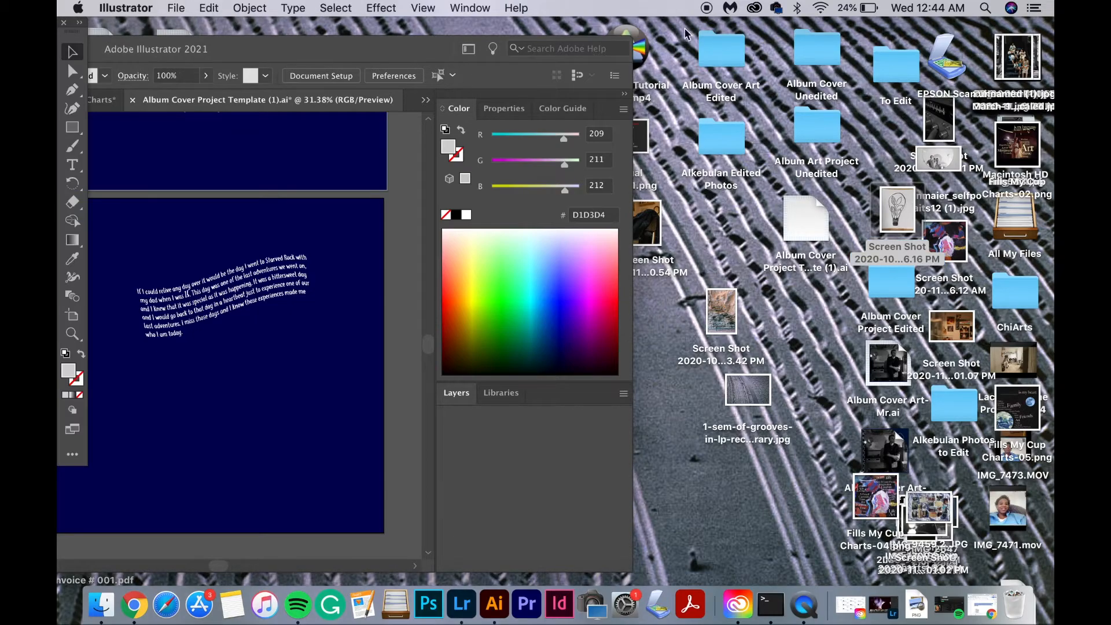
left_click_drag(387, 57, 619, 57)
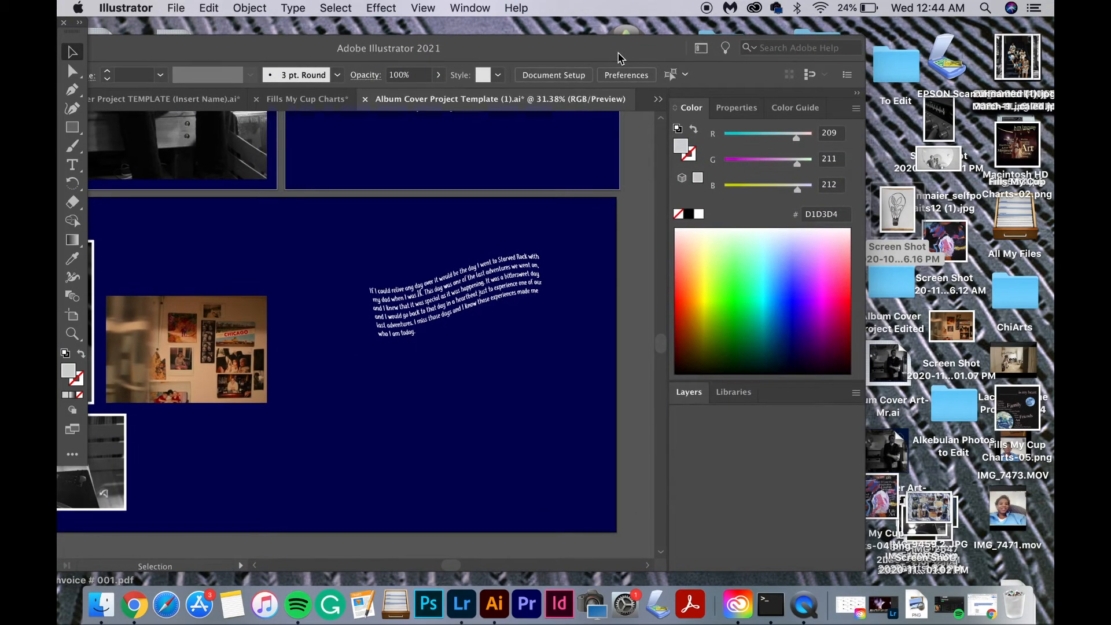
- Place the light bulb drawing screenshot from the desktop into the document, just below the Inside artboard
left_click_drag(906, 216, 467, 460)
scroll(467, 460, "down", 3)
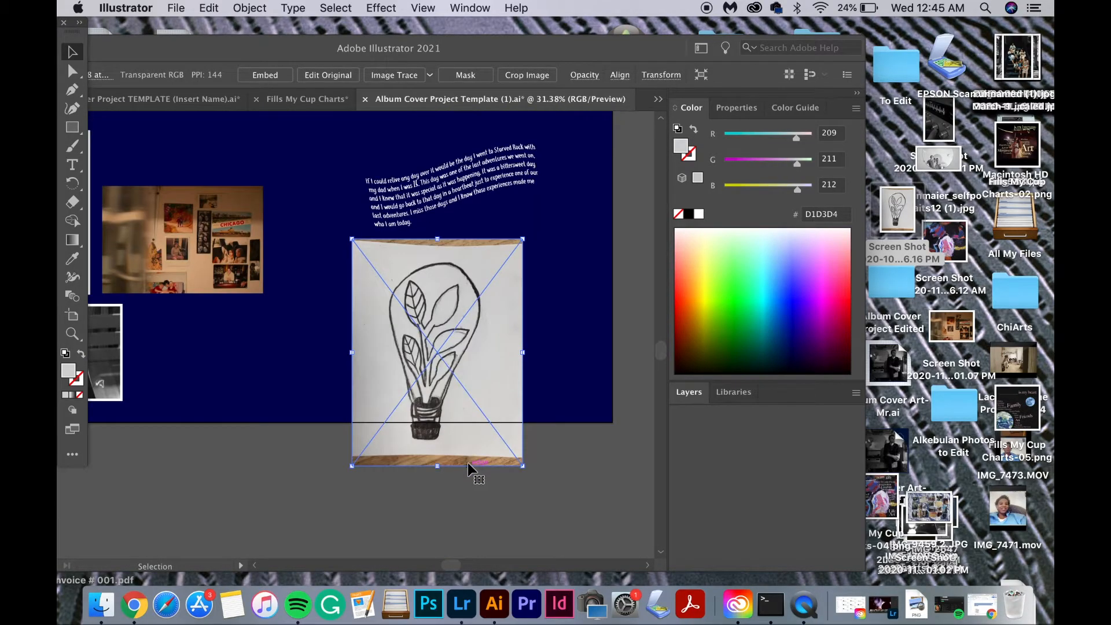
left_click_drag(453, 409, 453, 507)
scroll(452, 506, "down", 3)
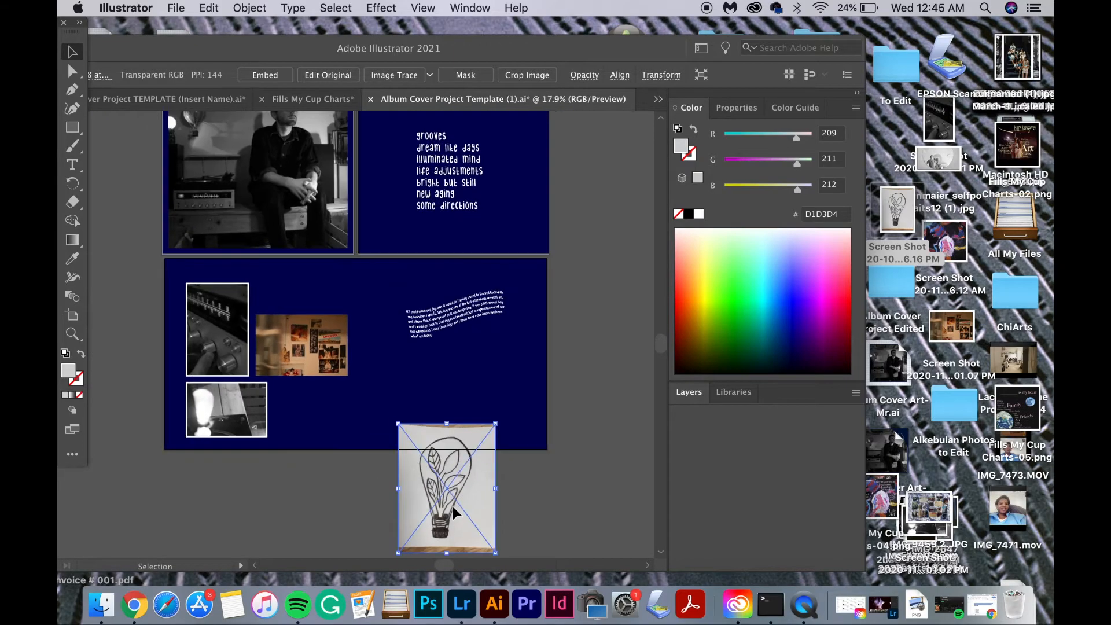
scroll(453, 506, "down", 2)
left_click_drag(445, 427, 446, 474)
left_click(570, 454)
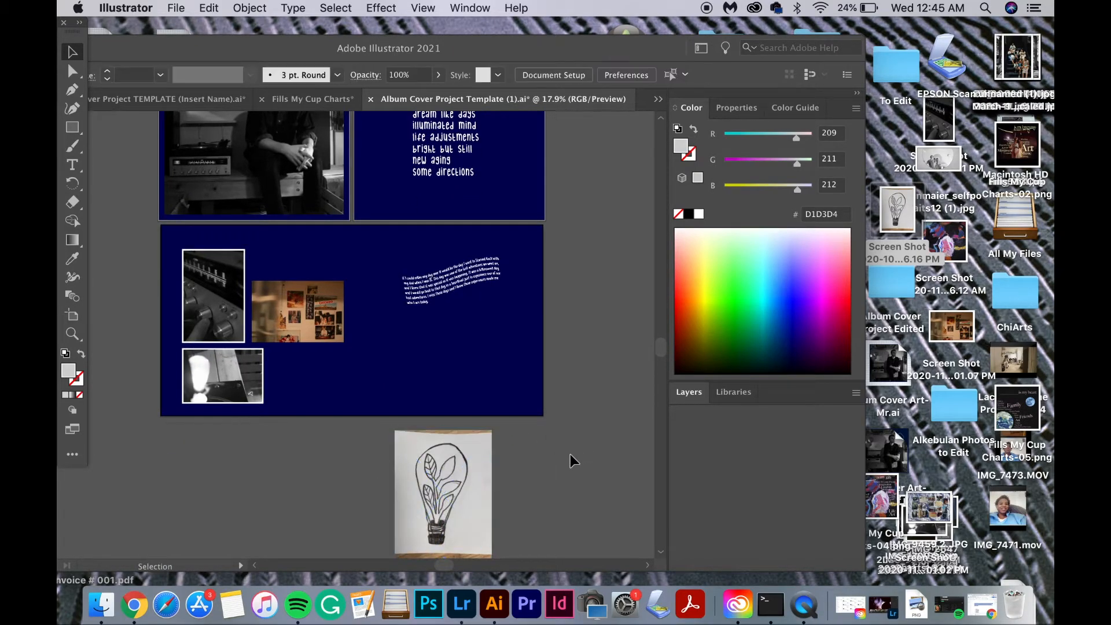
- Apply Image Trace to the light bulb drawing and inspect the traced lines up close
scroll(570, 453, "down", 1)
left_click(460, 474)
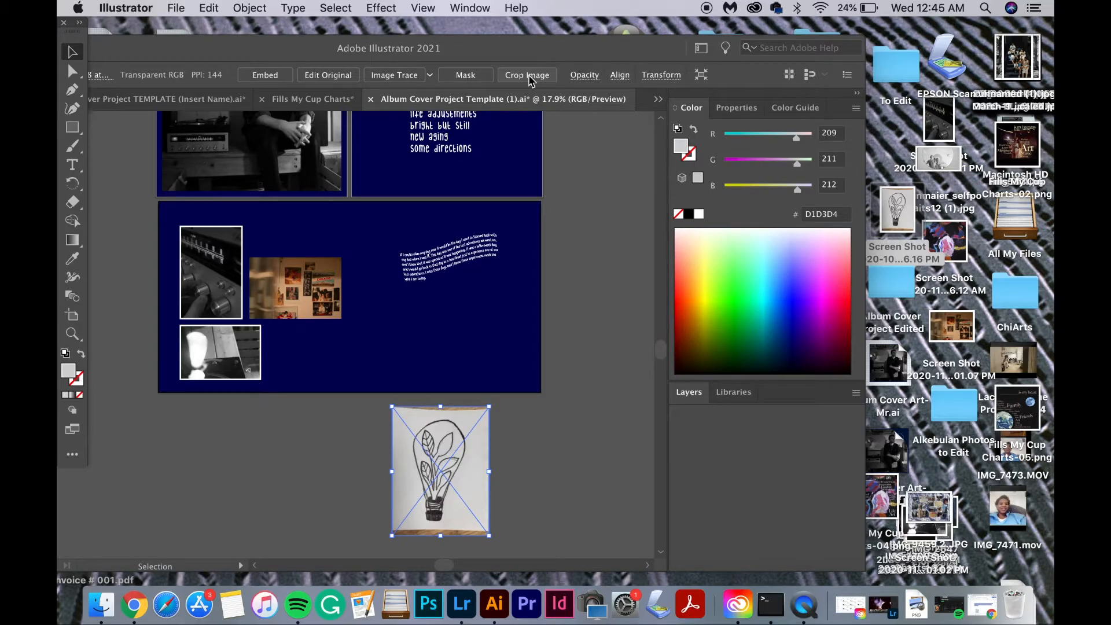
left_click(406, 76)
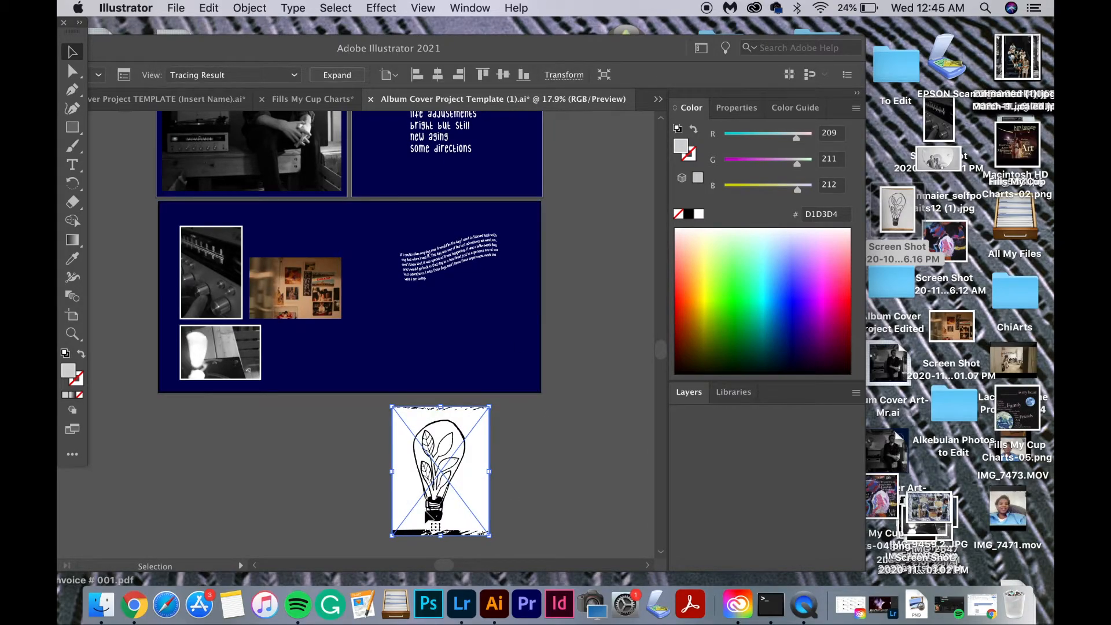
scroll(414, 513, "up", 2)
scroll(508, 488, "up", 4)
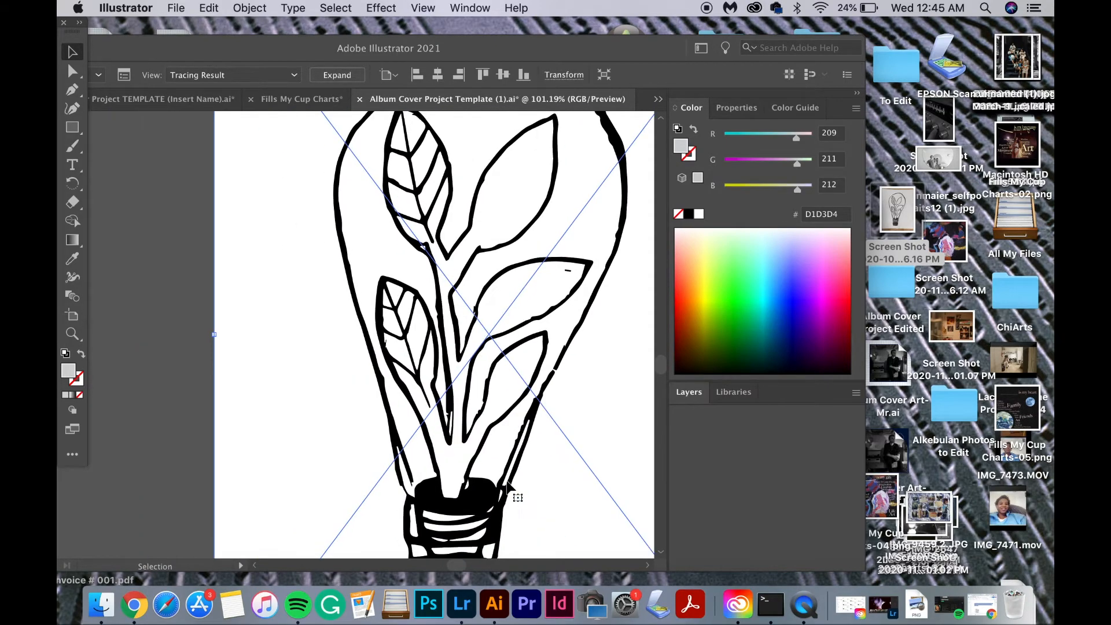
scroll(507, 485, "up", 8)
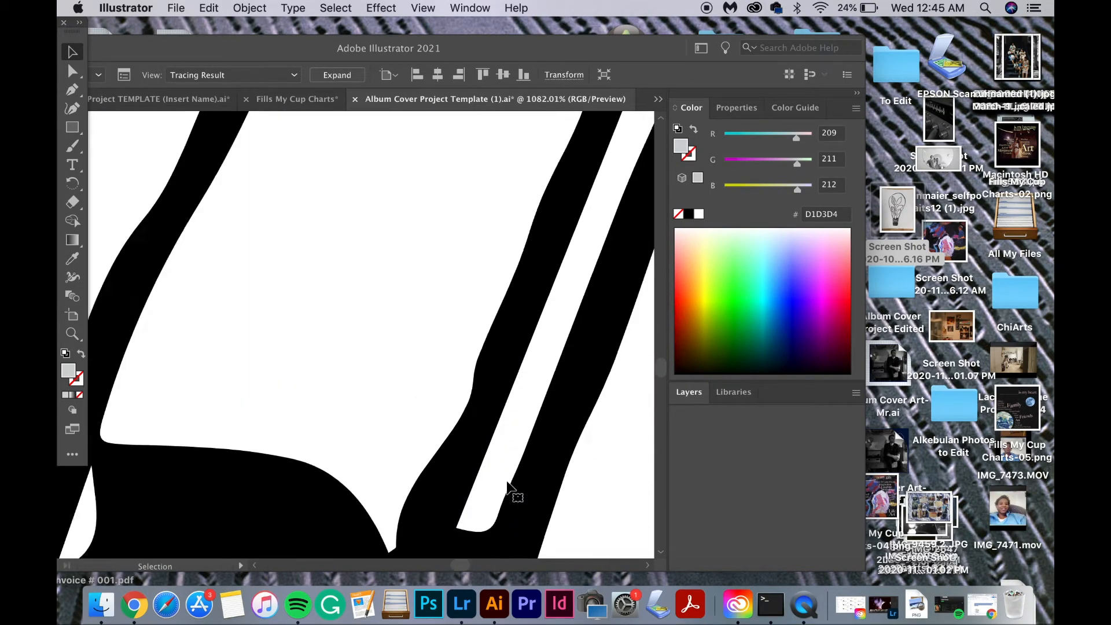
scroll(507, 486, "down", 15)
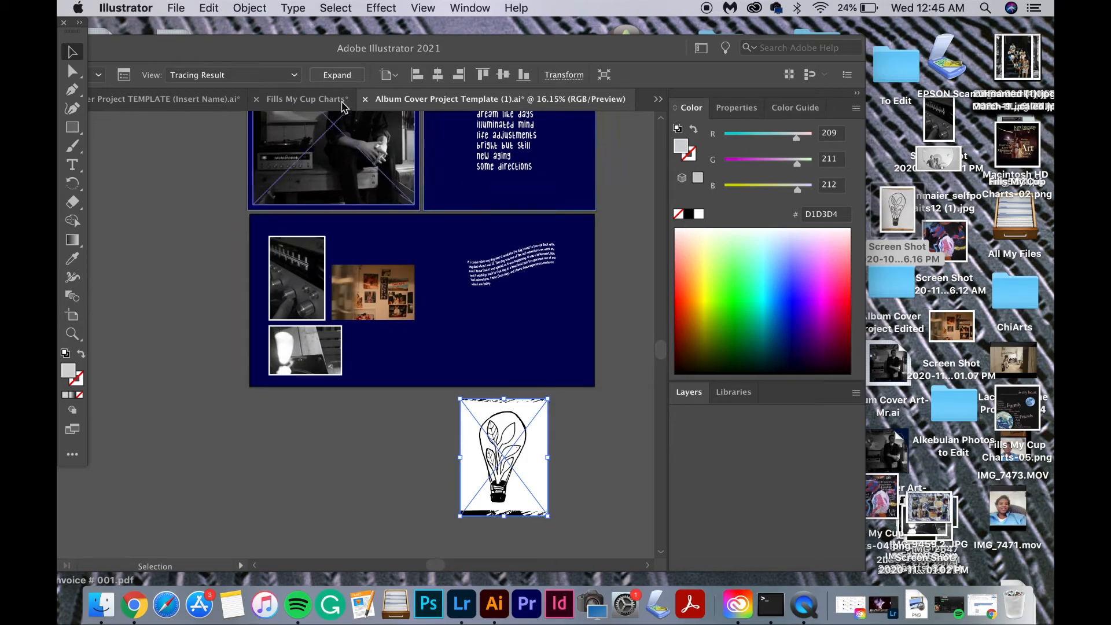
- Expand the light bulb tracing and ungroup its shapes
left_click(327, 75)
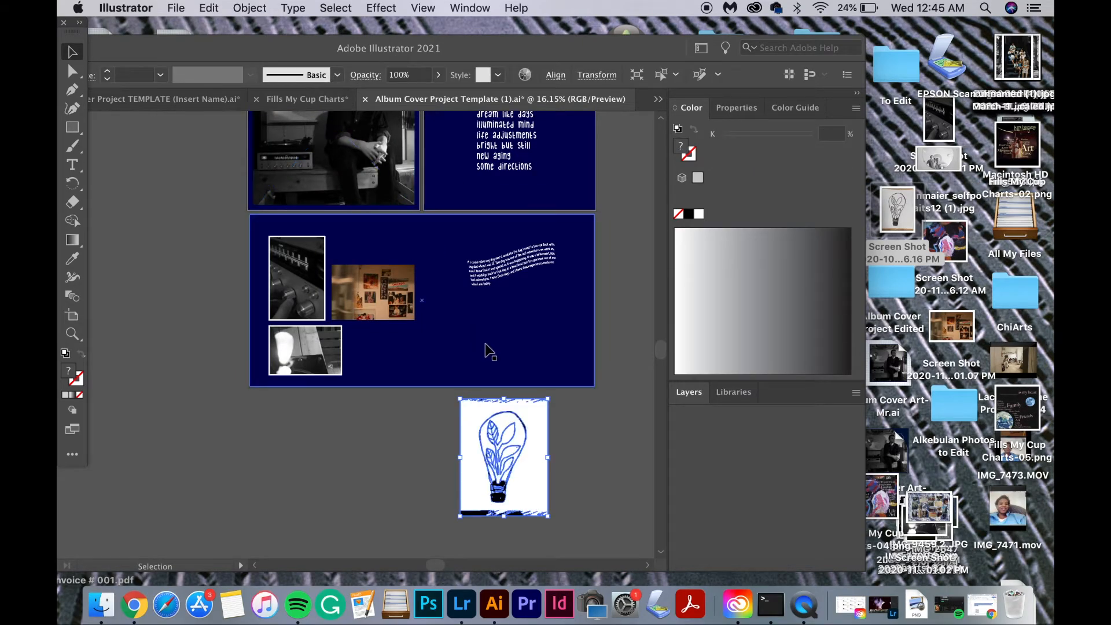
right_click(519, 457)
mouse_move(585, 526)
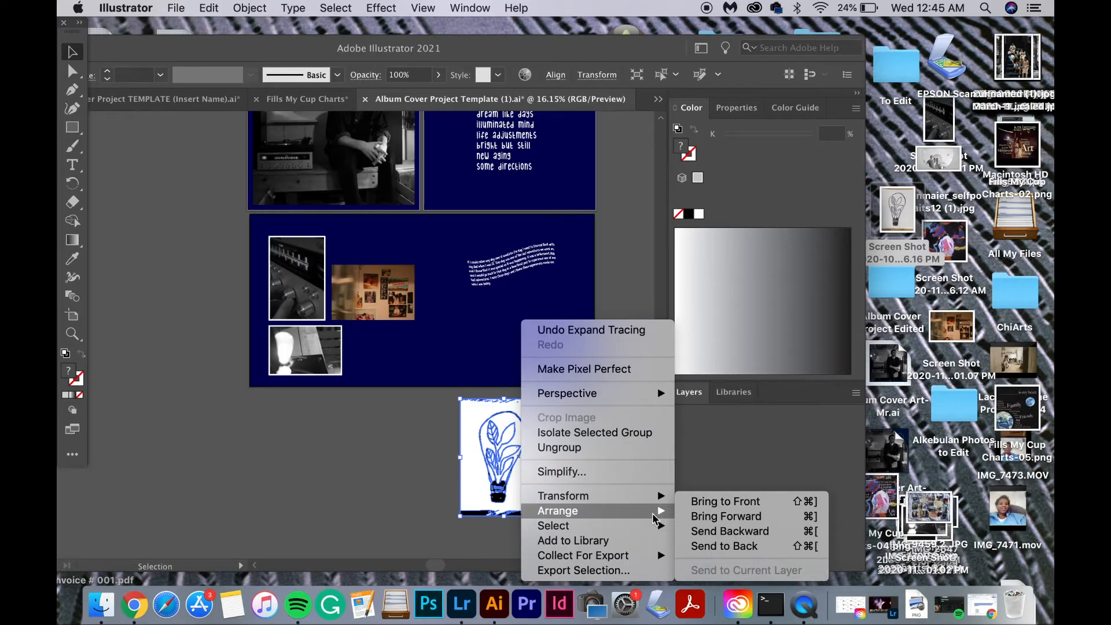
mouse_move(631, 496)
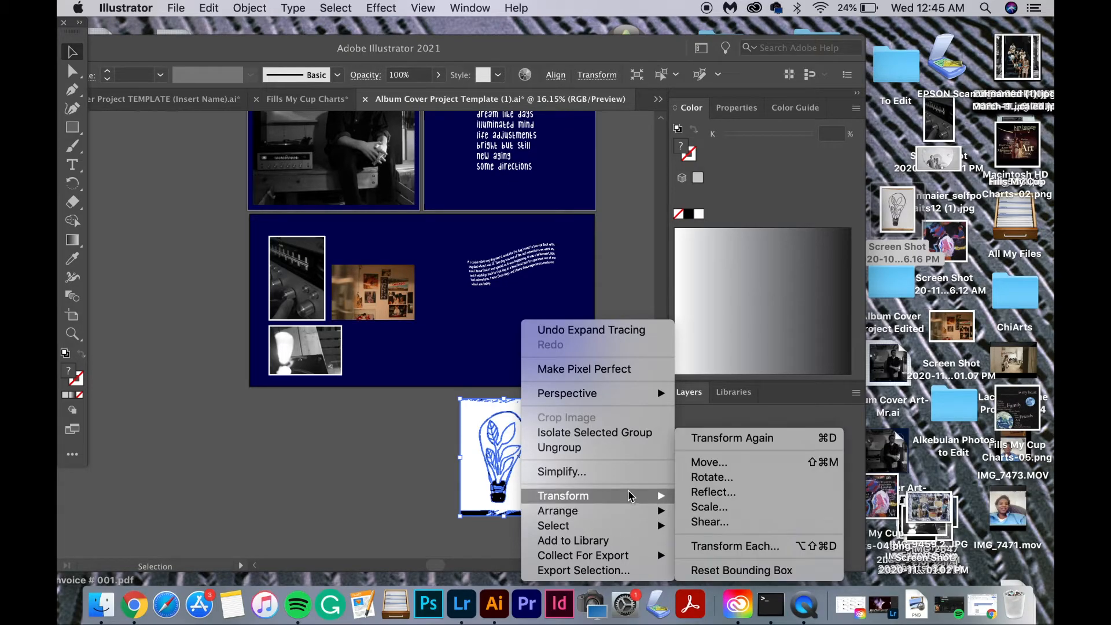
left_click(633, 447)
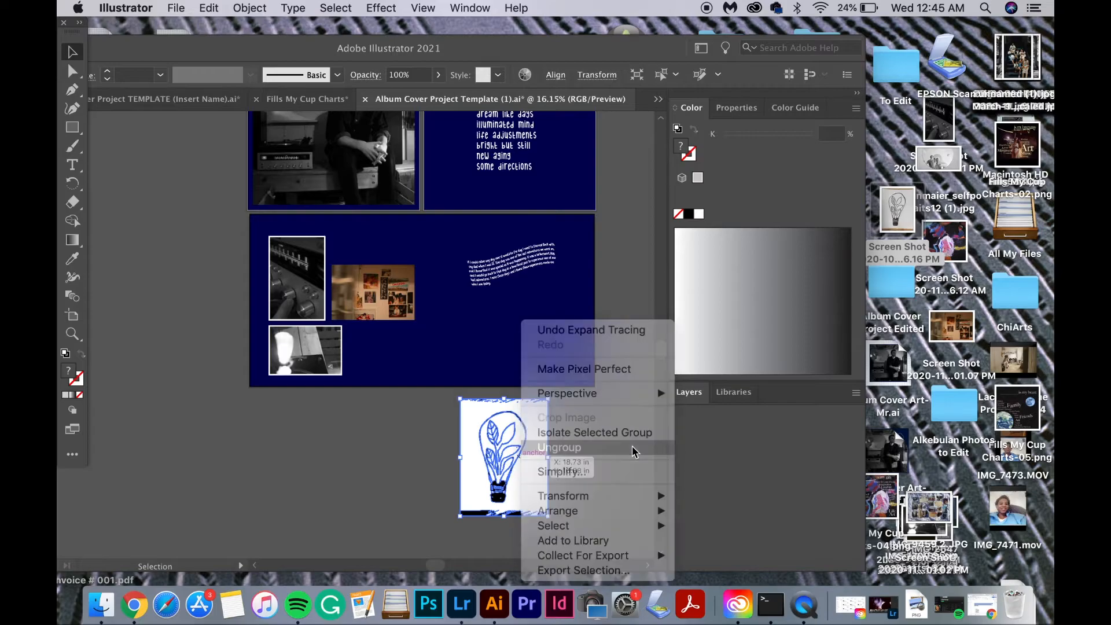
left_click(581, 478)
- Delete the white background shapes around and inside the traced light bulb, keeping the leaves
left_click(533, 481)
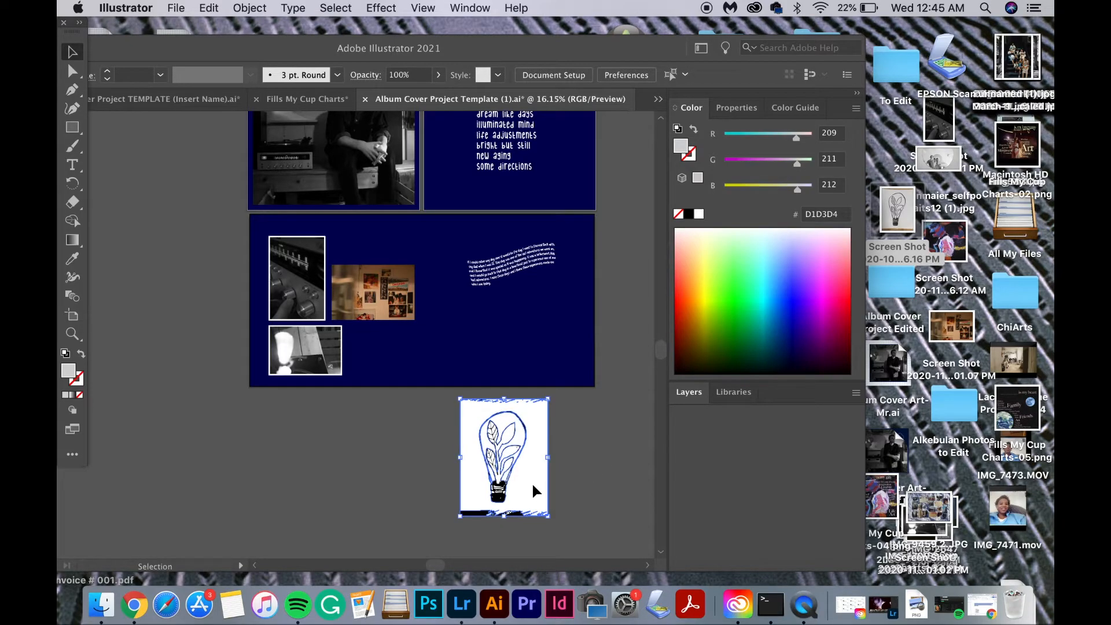
right_click(532, 488)
left_click(482, 495)
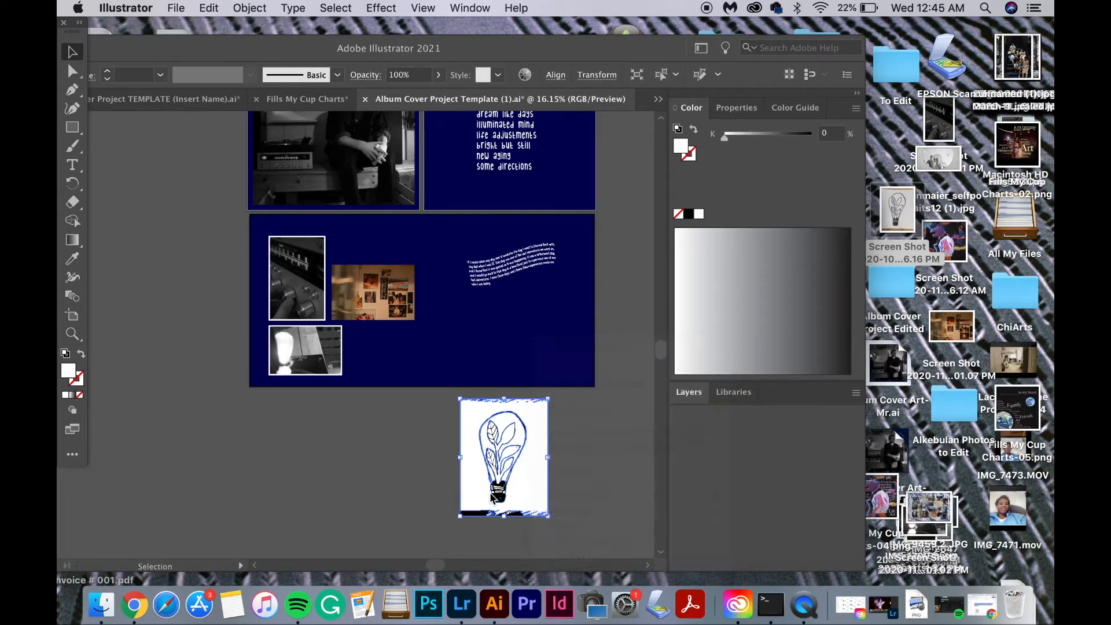
left_click(560, 492)
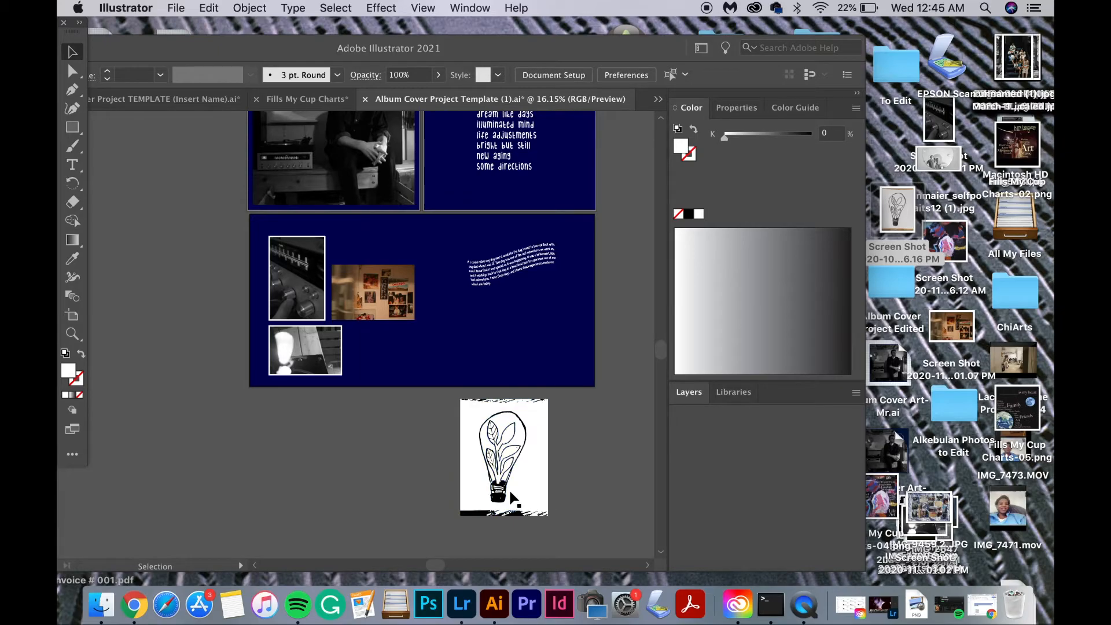
scroll(508, 488, "up", 5)
left_click(578, 489)
key("Delete")
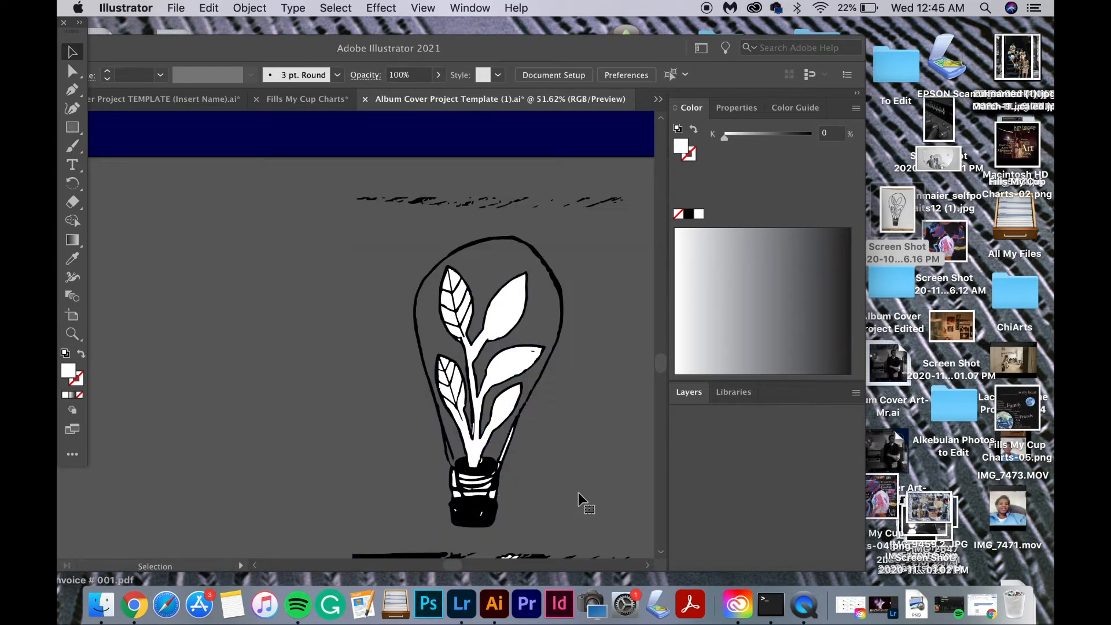
- Move the black light bulb outline to the left, clear of the white leaf shapes
scroll(560, 512, "down", 2)
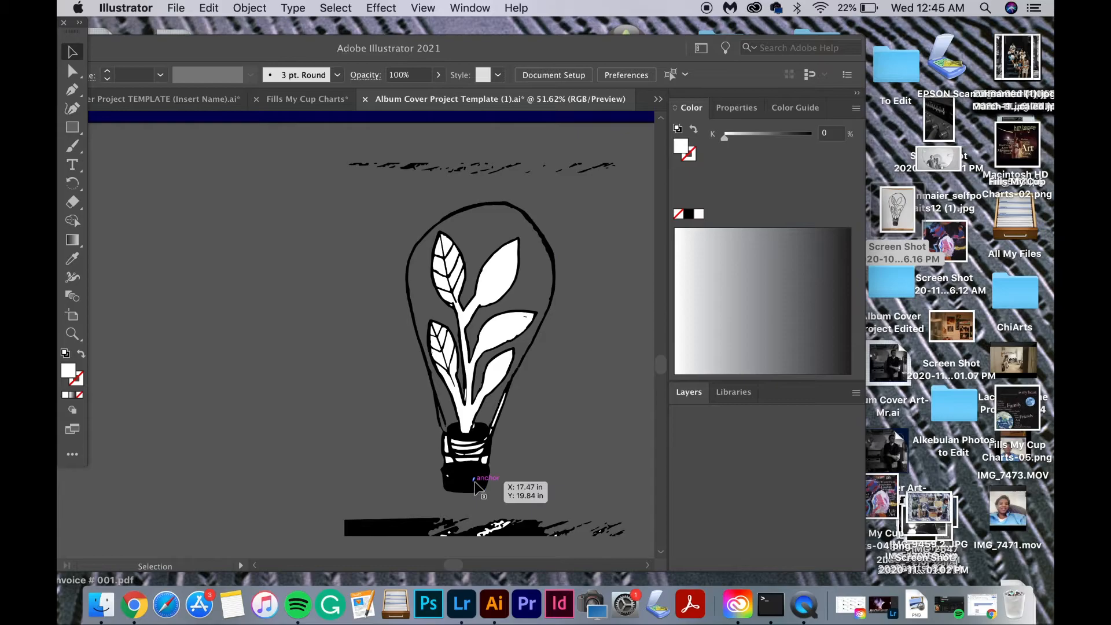
left_click_drag(469, 481, 259, 472)
left_click(550, 426)
scroll(546, 425, "down", 3)
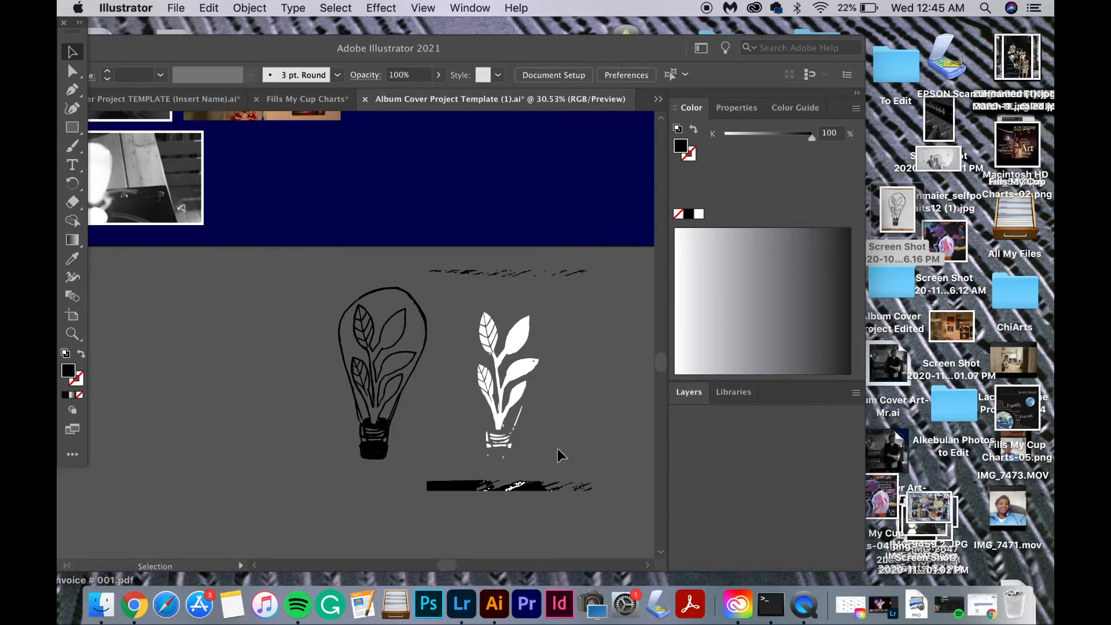
right_click(524, 450)
right_click(468, 444)
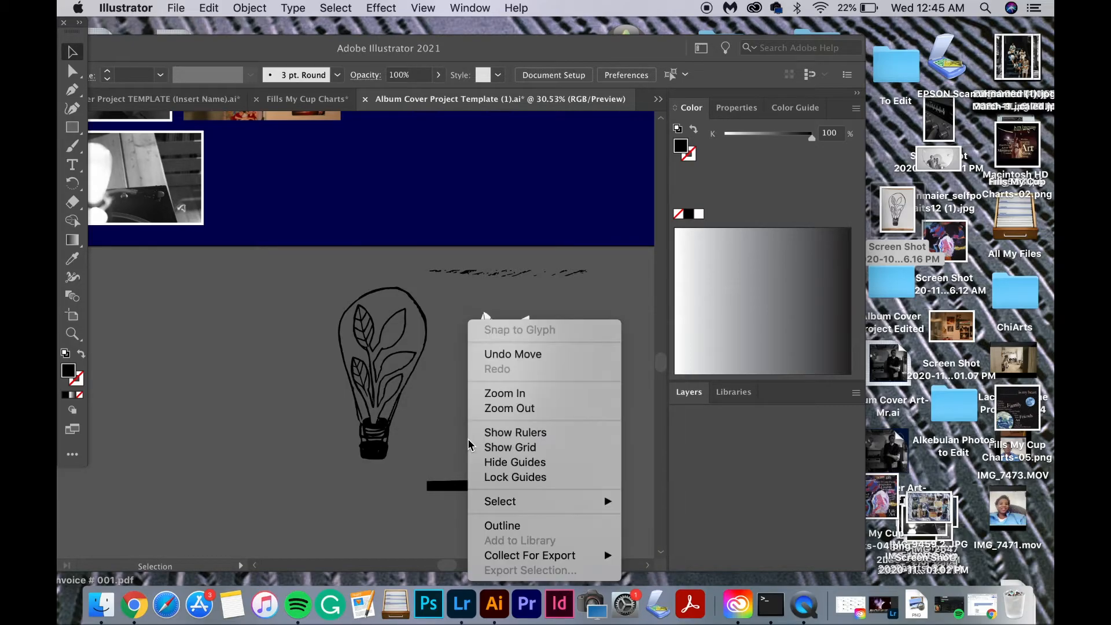
left_click(463, 443)
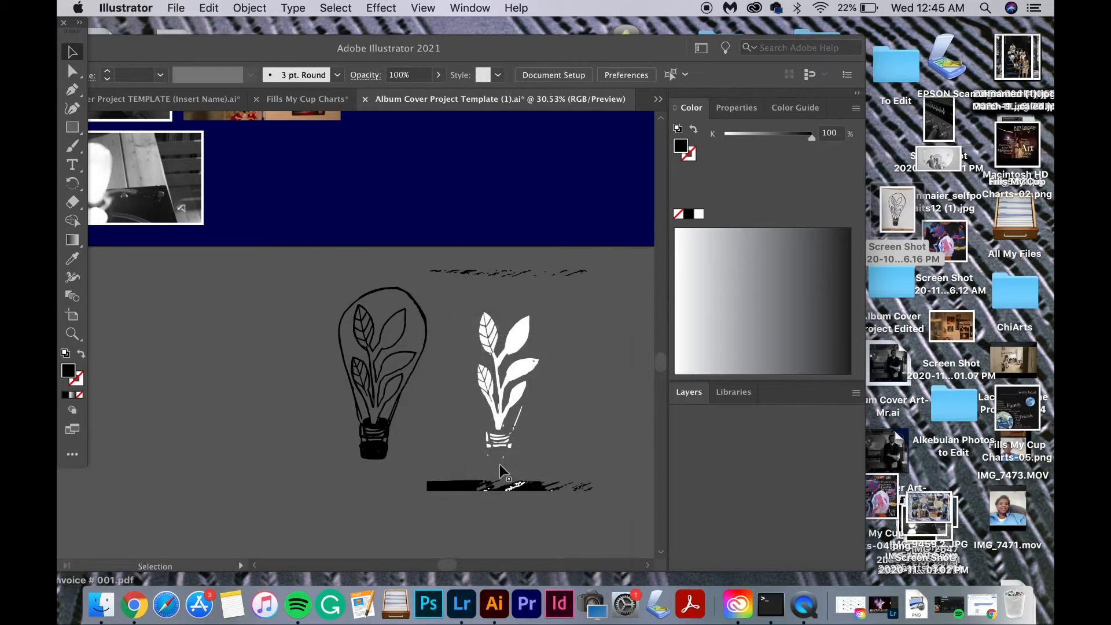
- Delete the leftover white fragments around the base of the white leaf shapes
left_click(477, 432)
key("Delete")
left_click(512, 420)
key("Delete")
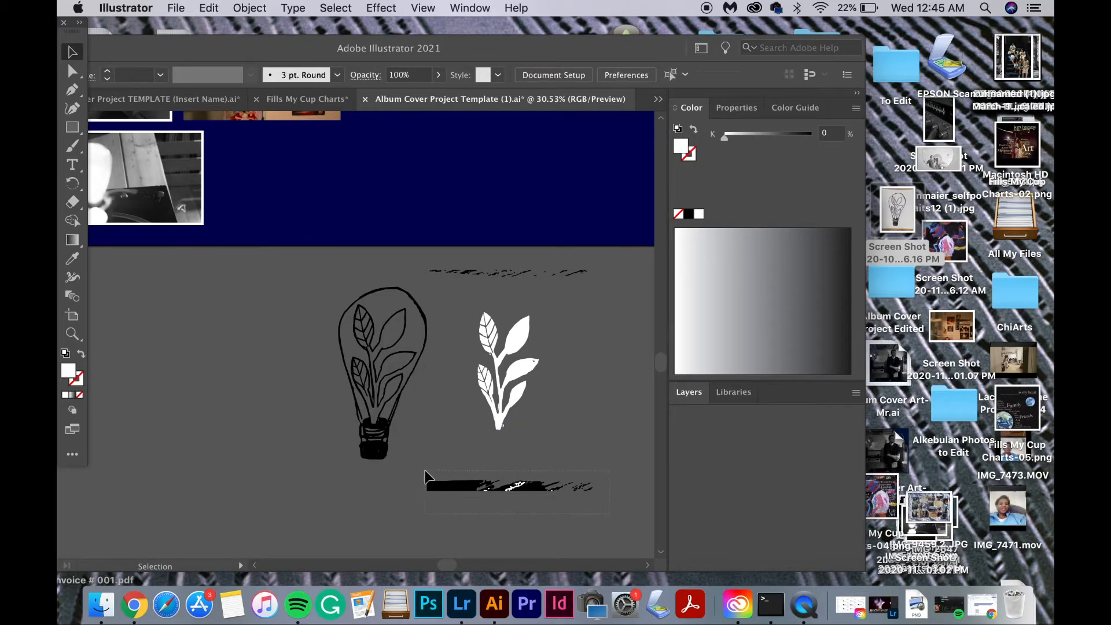
- Delete the leftover black fragment strips above and below the white leaf shapes
left_click(425, 472)
key("Delete")
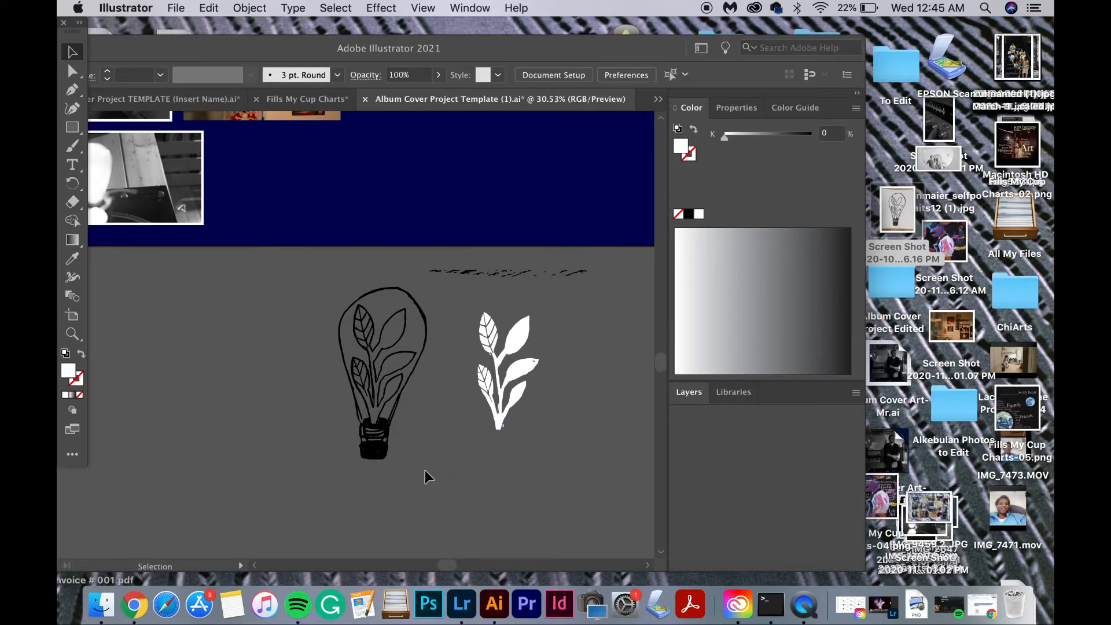
left_click(425, 267)
key("Delete")
- Fill the main white leaf and stem shape with a medium green from the Compound 1 color harmony
left_click(506, 365)
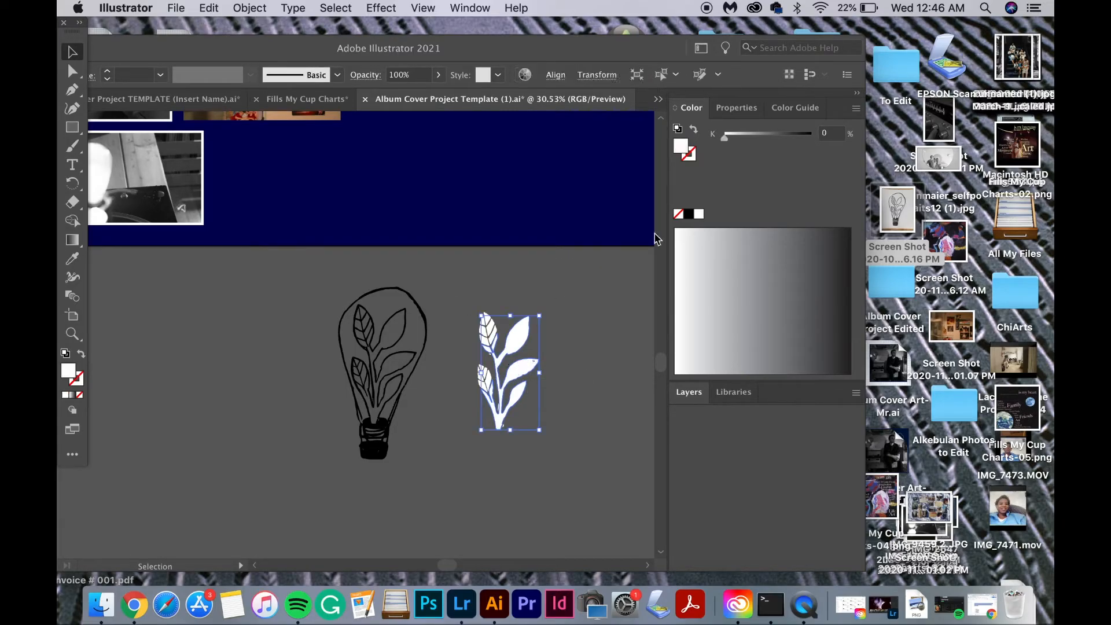
left_click(795, 107)
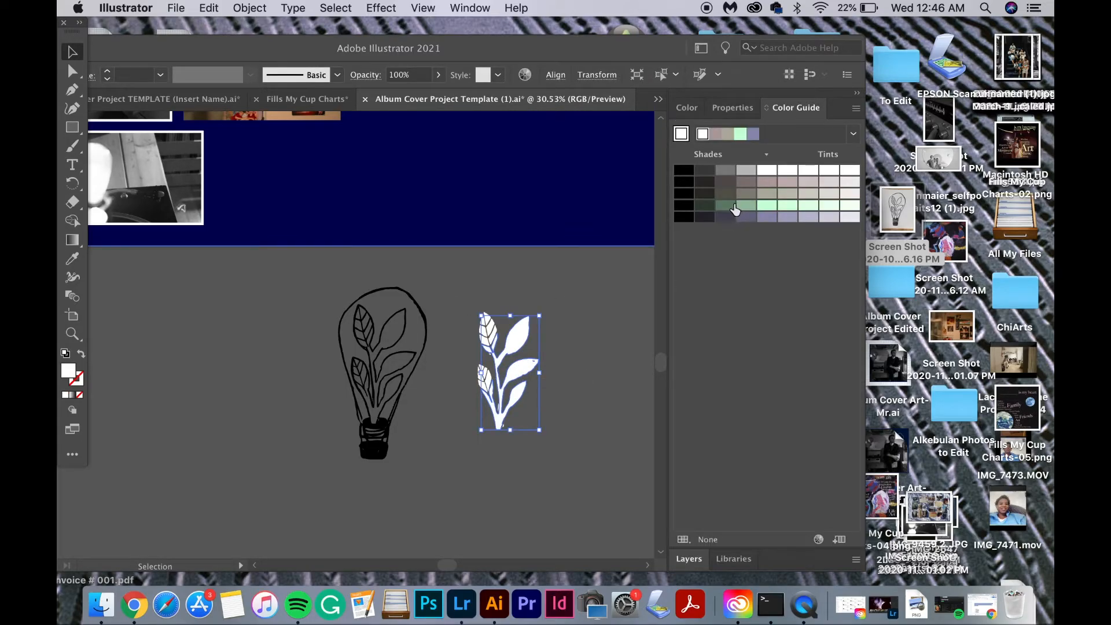
left_click(853, 134)
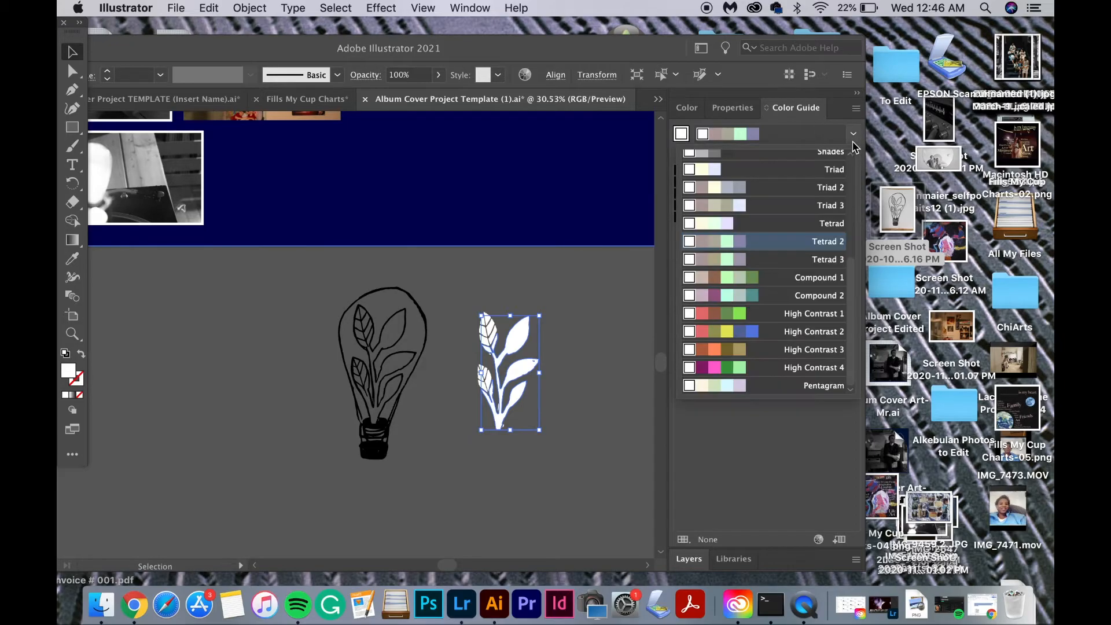
left_click(762, 282)
left_click(767, 228)
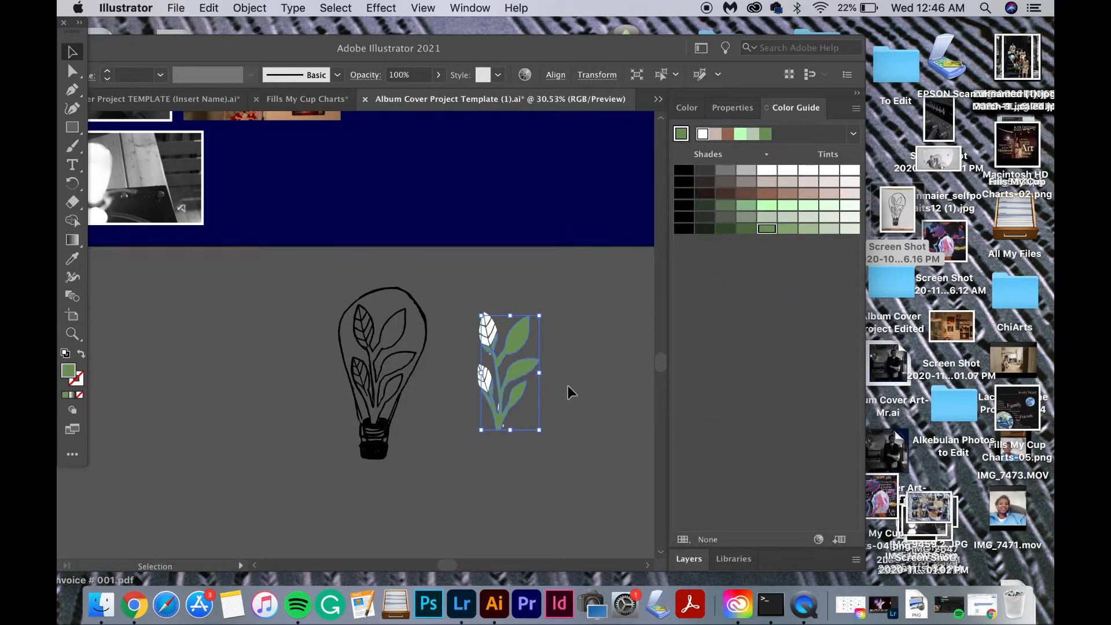
left_click(564, 418)
- Group all the leaf shapes and fill the whole group with the same green
left_click(487, 333)
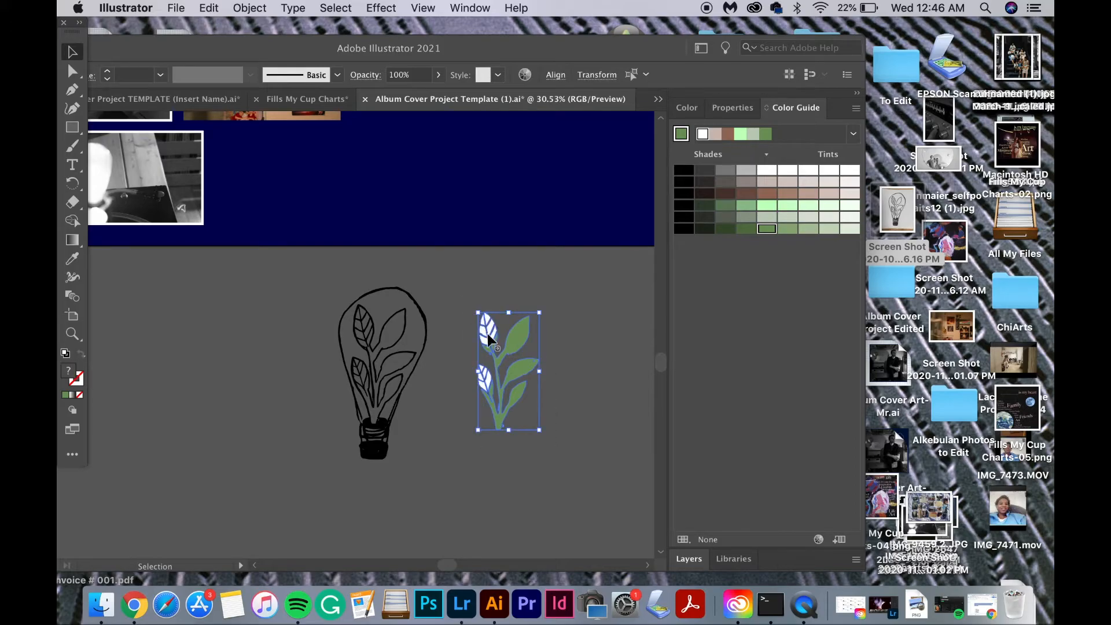
right_click(505, 353)
left_click(537, 456)
left_click(766, 229)
left_click(632, 365)
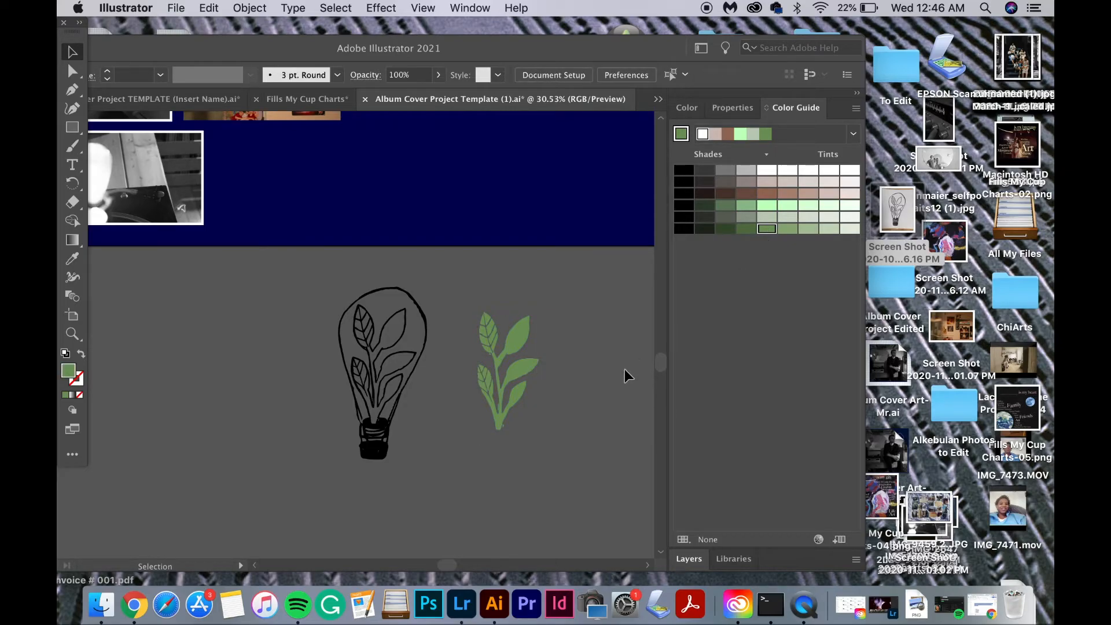
- Move the green leaves onto the wide lower navy artboard, at the bottom near its centre
left_click_drag(516, 379, 397, 185)
scroll(397, 185, "down", 5)
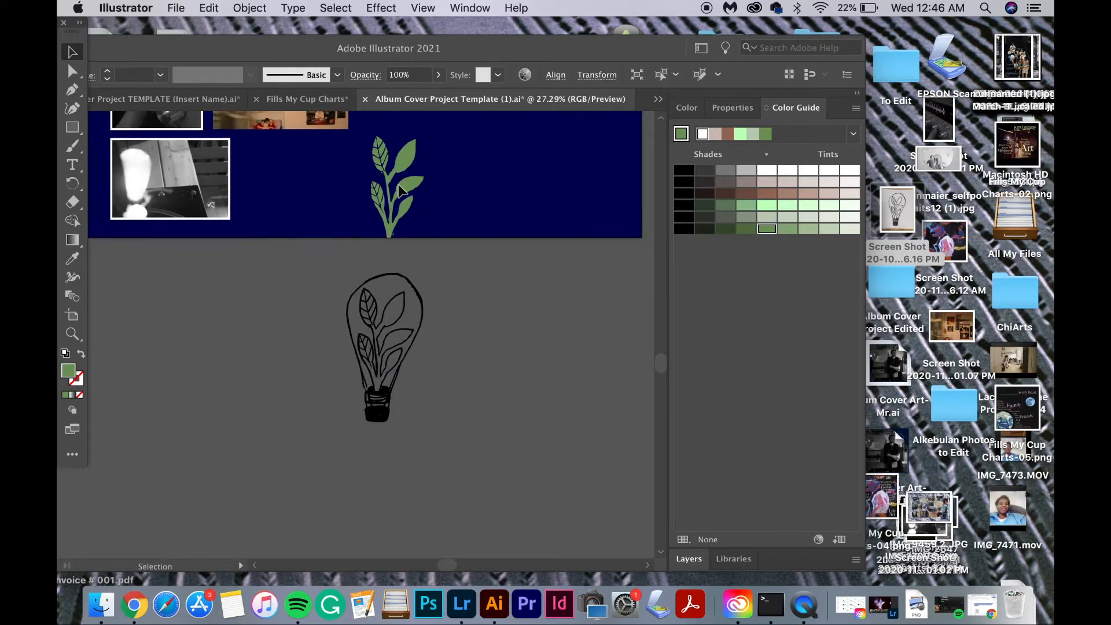
scroll(486, 361, "up", 2)
scroll(488, 360, "up", 5)
left_click(501, 467)
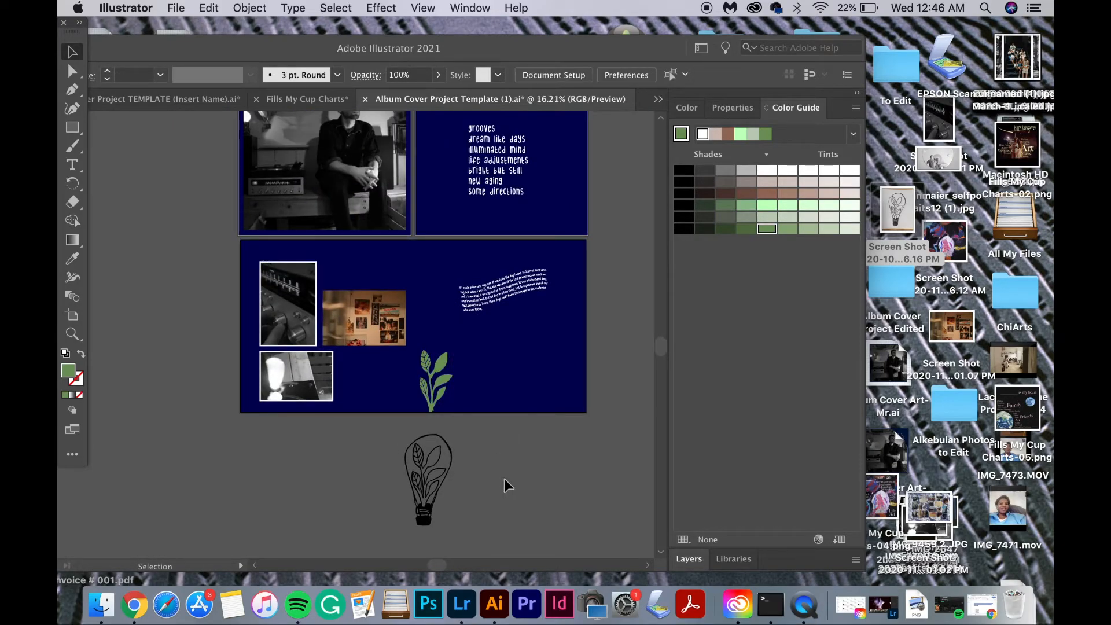
- Move the light bulb outline beside the song list on the title artboard and fill it with white
mouse_move(426, 509)
left_mouse_down()
mouse_move(530, 355)
mouse_move(552, 284)
mouse_move(559, 201)
left_mouse_up()
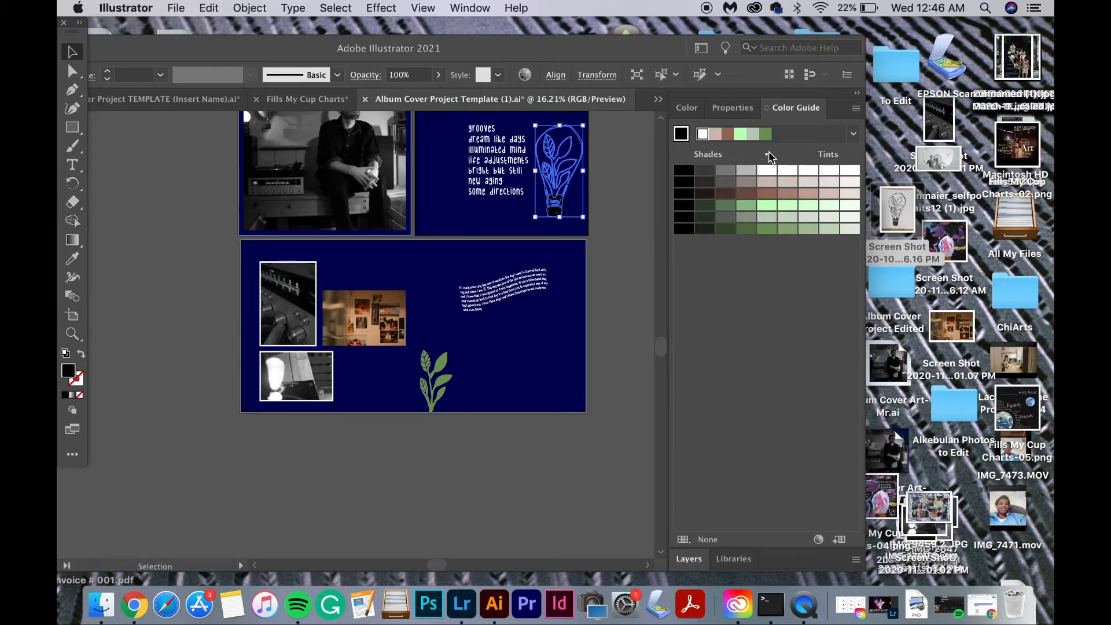
left_click(845, 170)
left_click(636, 183)
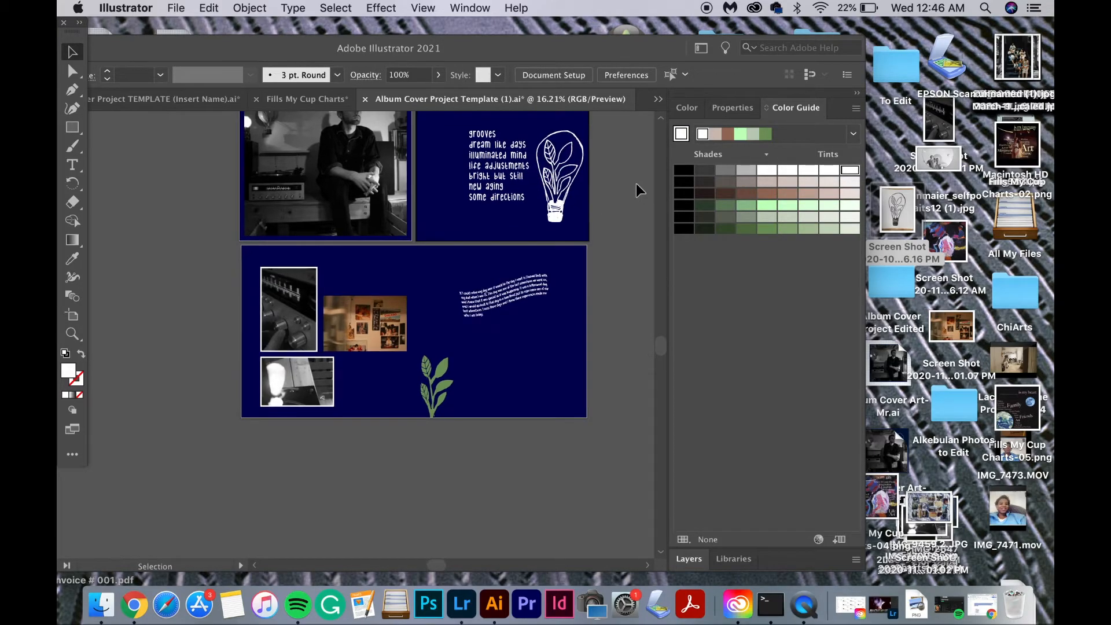
- Scale the white light bulb beside the song list to about 3.27 in wide and 6.36 in high
scroll(636, 183, "up", 3)
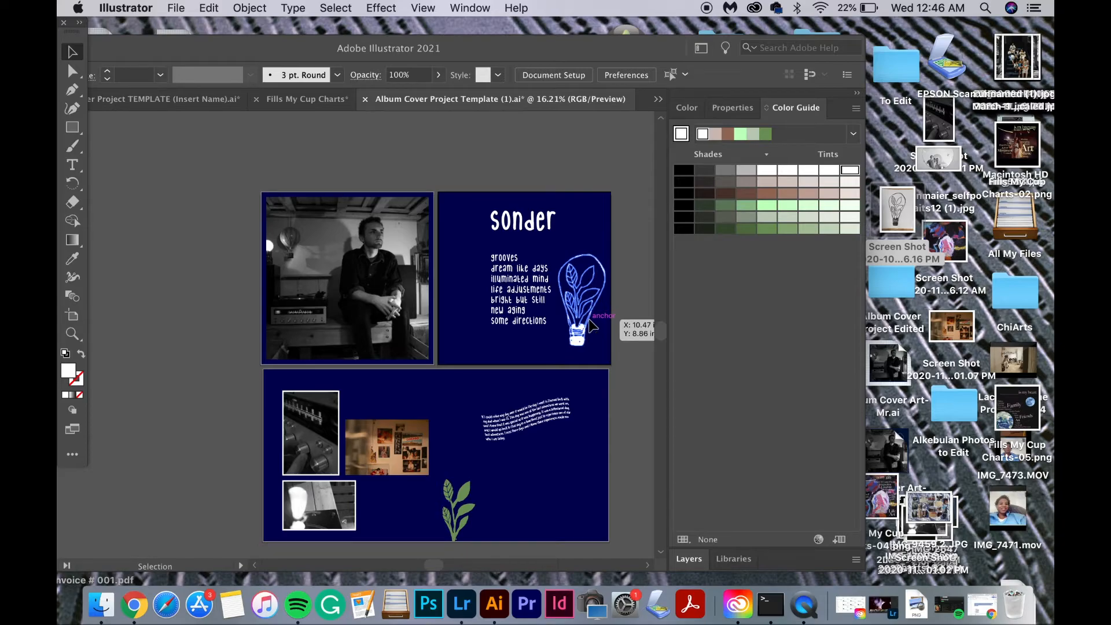
left_click(599, 283)
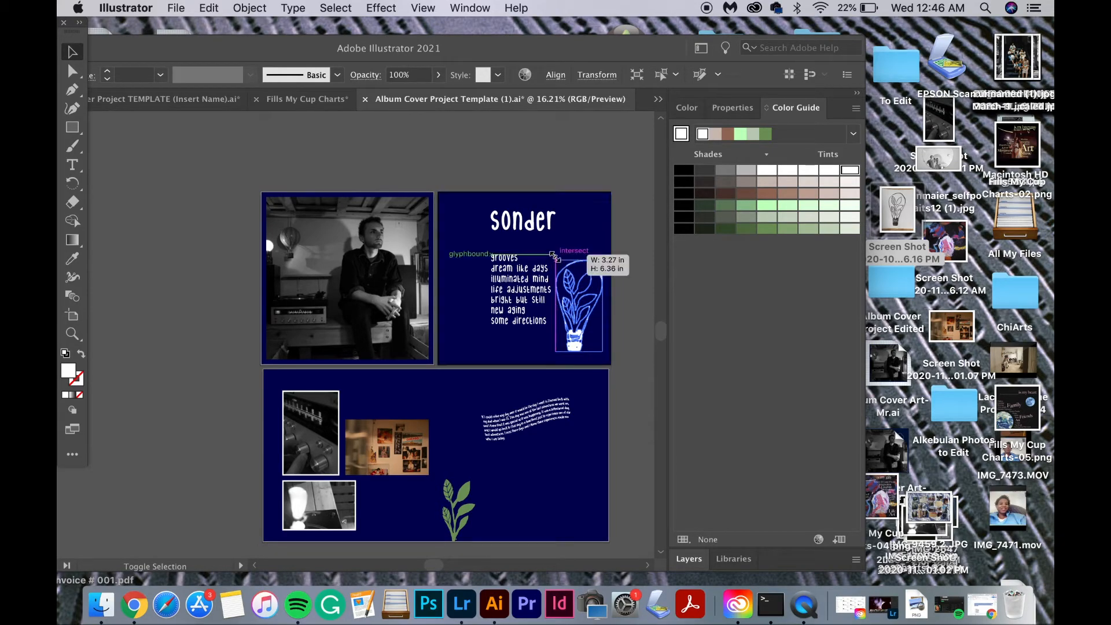
scroll(582, 335, "up", 5)
left_click(578, 330)
scroll(578, 330, "down", 6)
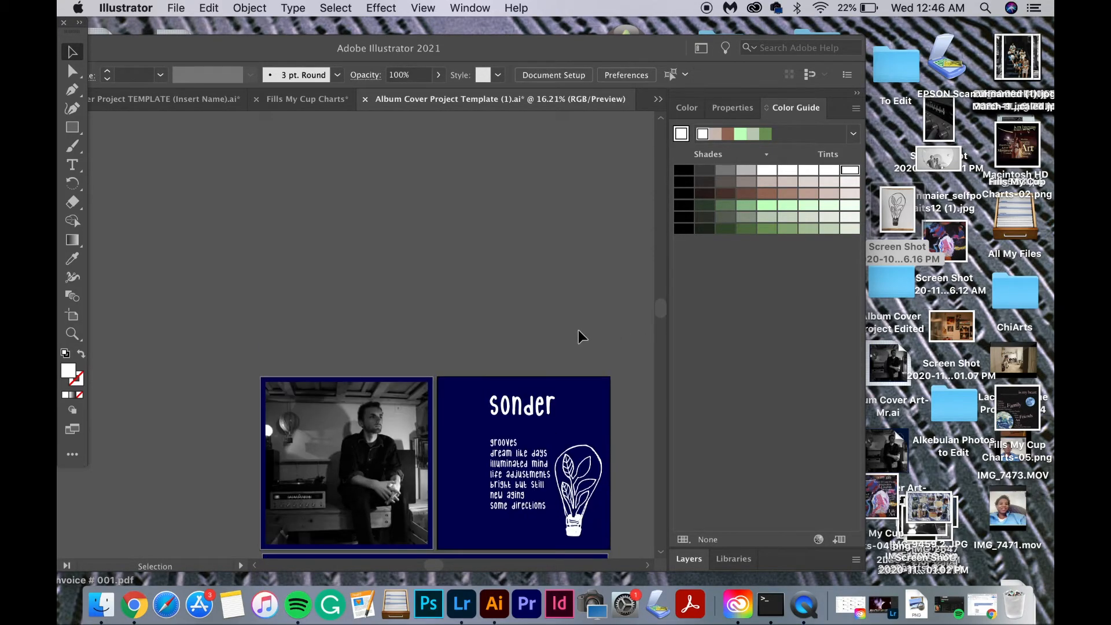
- Move the green leaves to the right along the bottom of the lower artboard, beneath the warped paragraph
left_click_drag(370, 404, 370, 391)
left_click(589, 398)
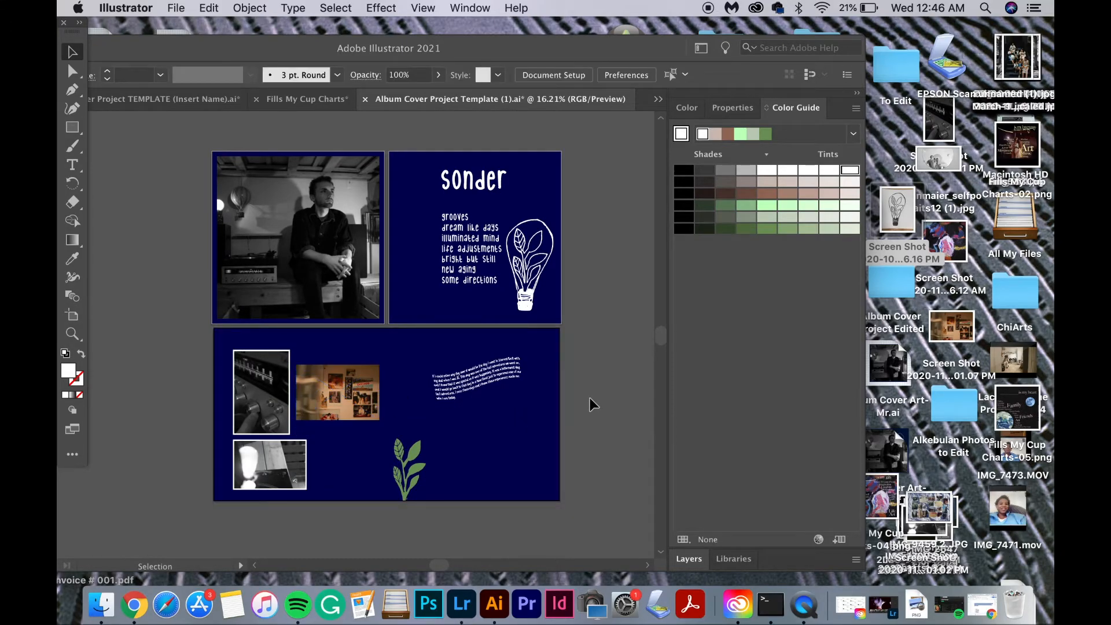
scroll(409, 402, "down", 1)
left_click_drag(416, 440, 479, 430)
left_click(560, 425)
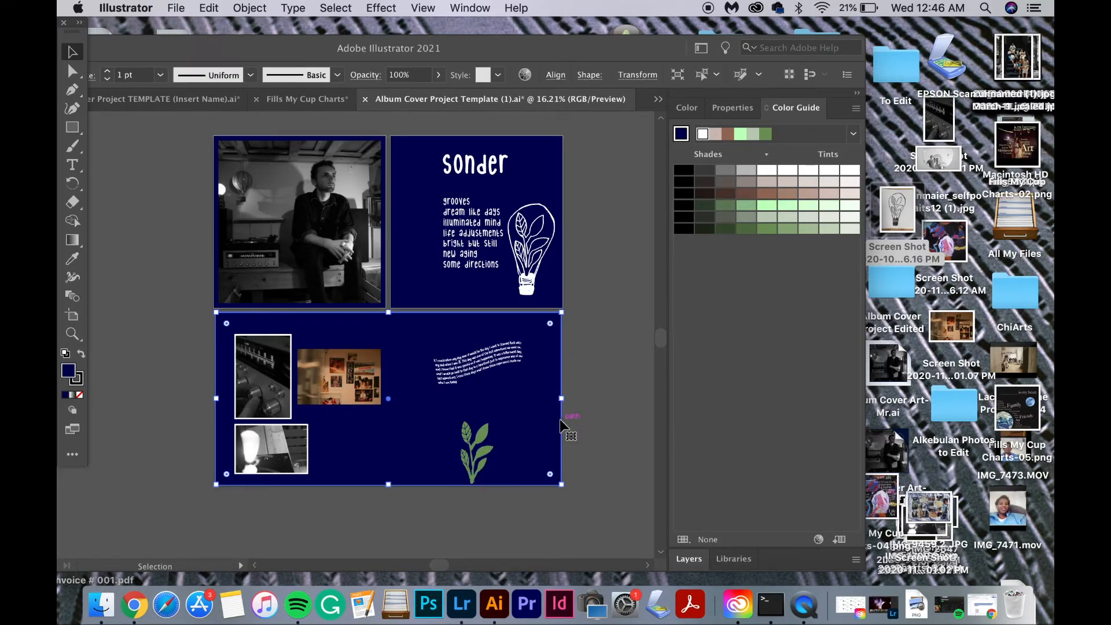
left_click(618, 397)
scroll(619, 396, "left", 3)
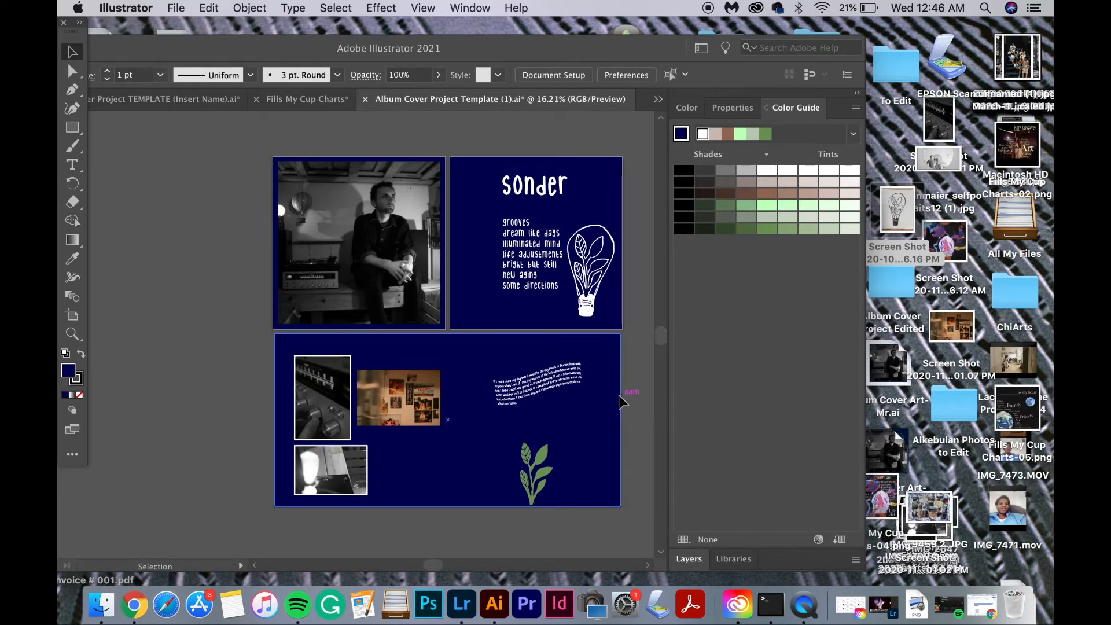
scroll(379, 404, "up", 8)
scroll(380, 405, "right", 5)
scroll(381, 409, "down", 4)
scroll(381, 409, "right", 5)
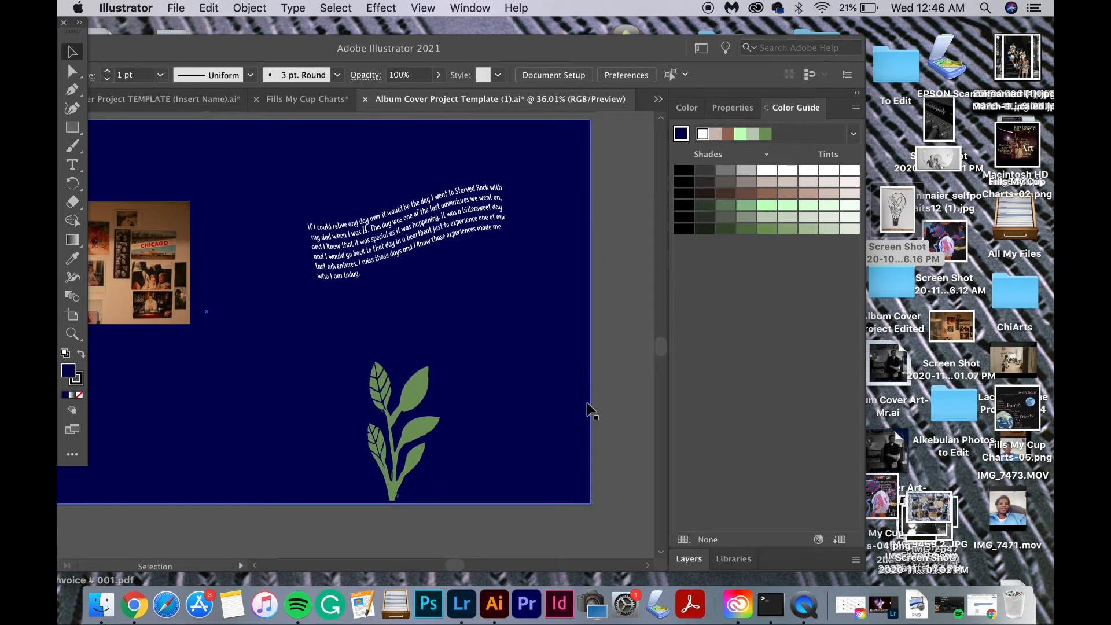
scroll(587, 405, "down", 5)
- Minimize the Illustrator window and preview all three pages of Album Cover Art- Mr.pdf on the desktop
left_click_drag(143, 57, 332, 52)
left_click(145, 42)
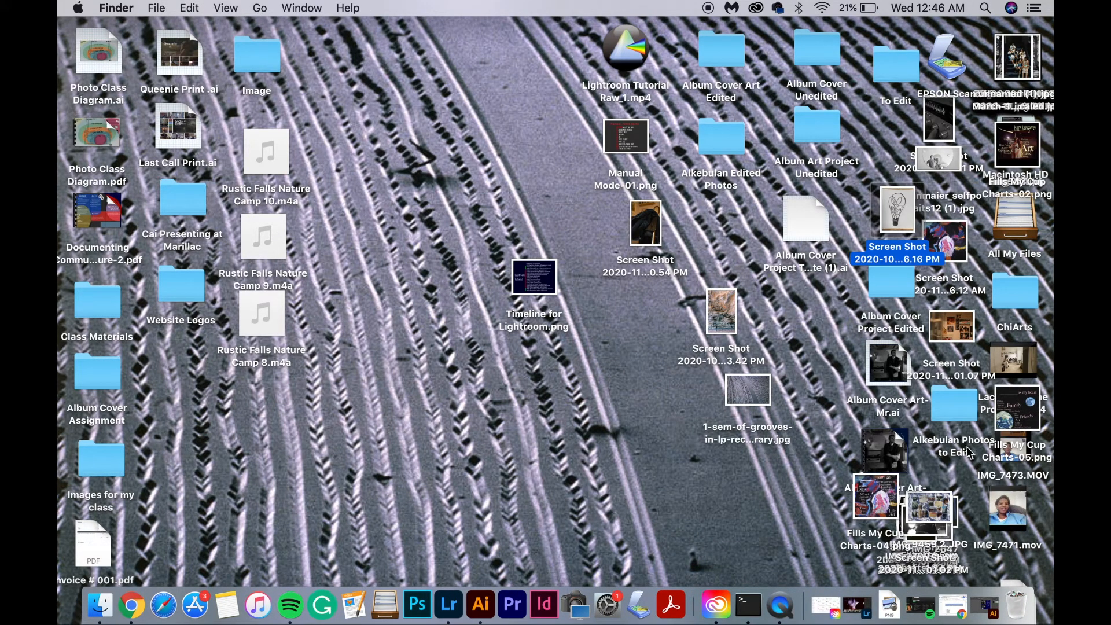
left_click(876, 495)
key("space")
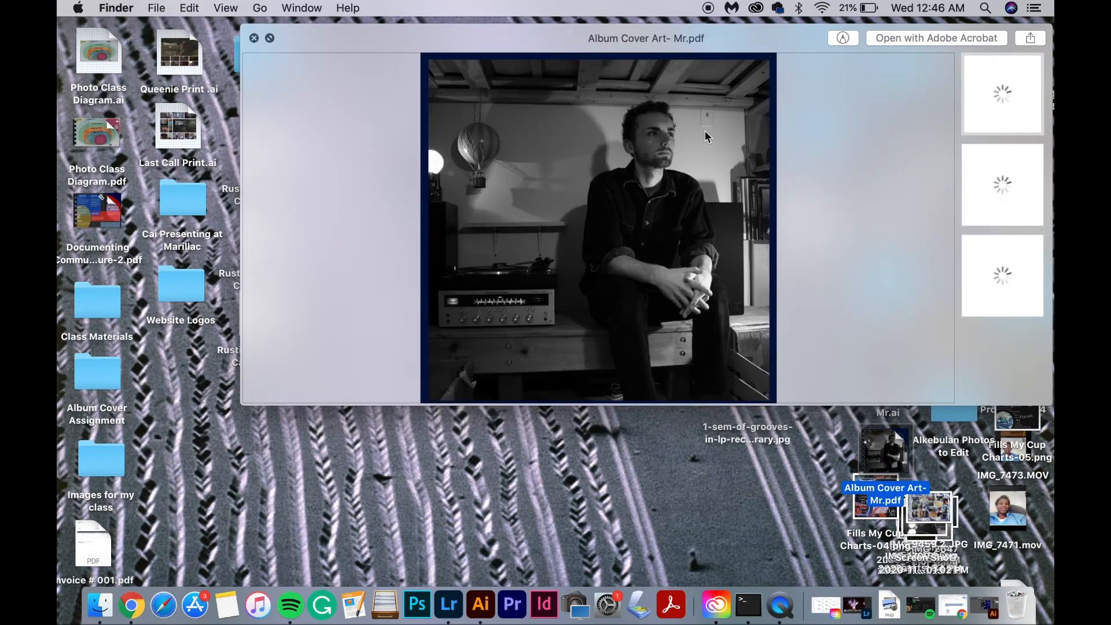
left_click(1003, 185)
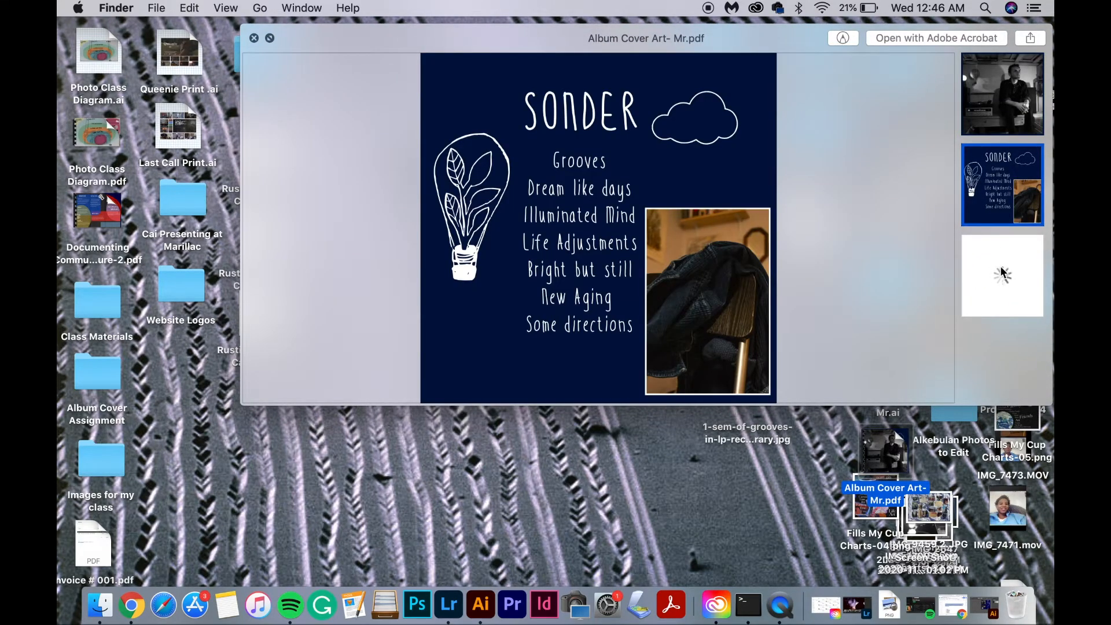
left_click(1003, 272)
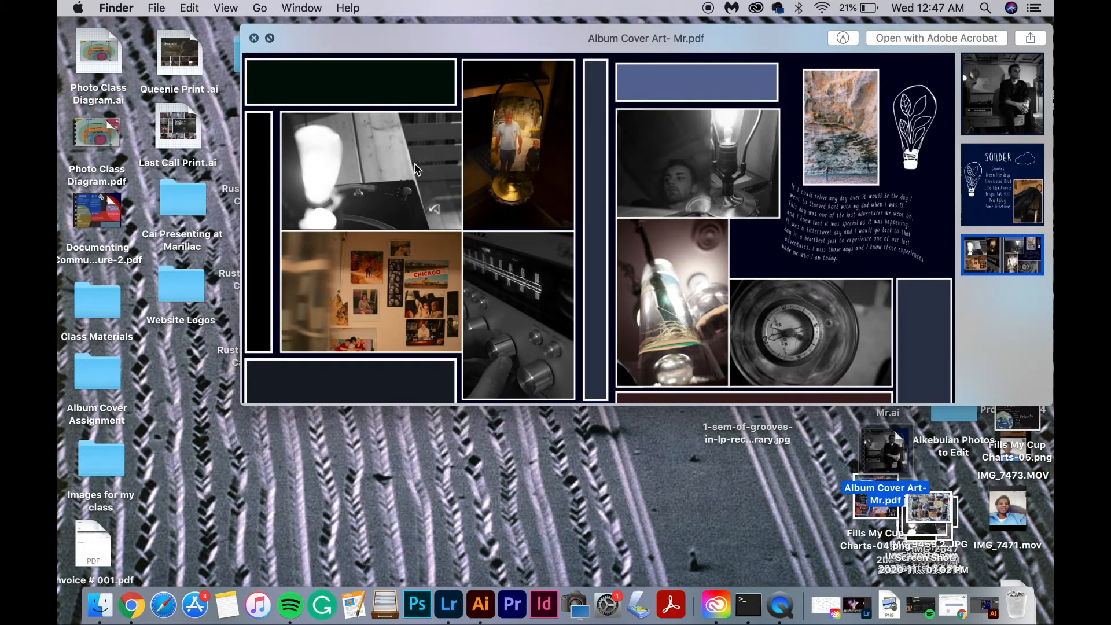
left_click(254, 37)
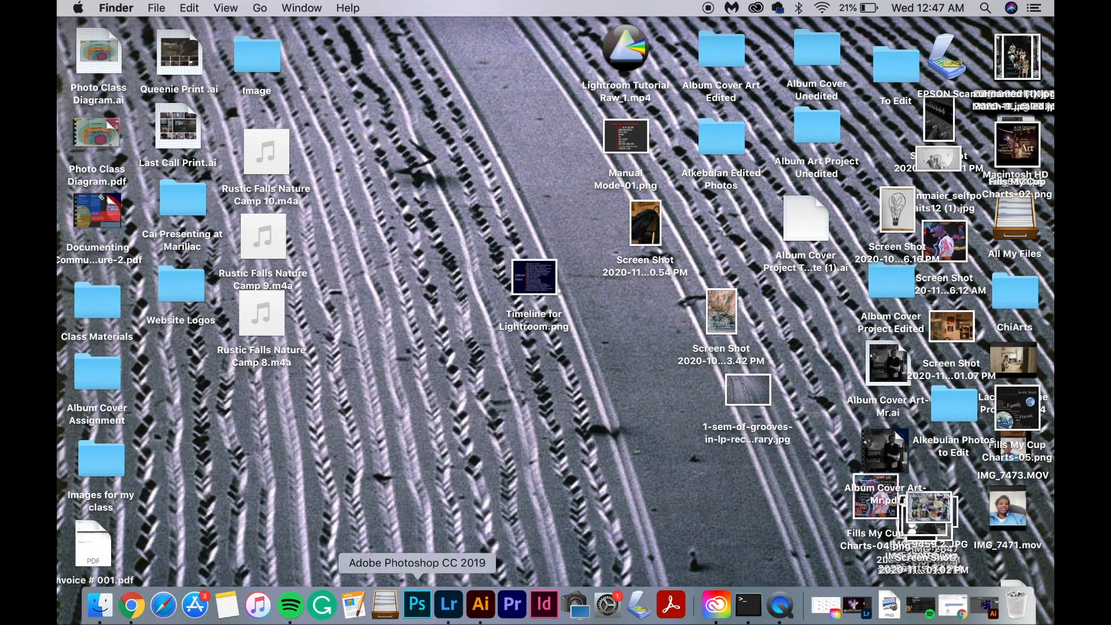
- Switch back to Illustrator and save the document on the Desktop as an Illustrator 2020 file named Album Cover Project plus the author's full name
left_click(481, 603)
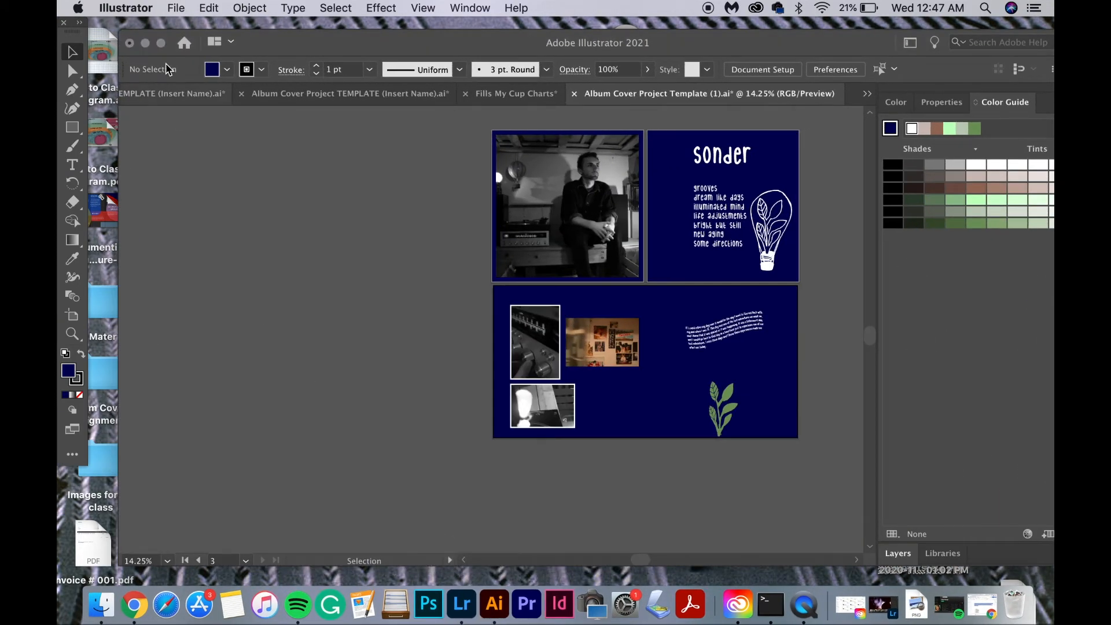
left_click(176, 7)
left_click(215, 145)
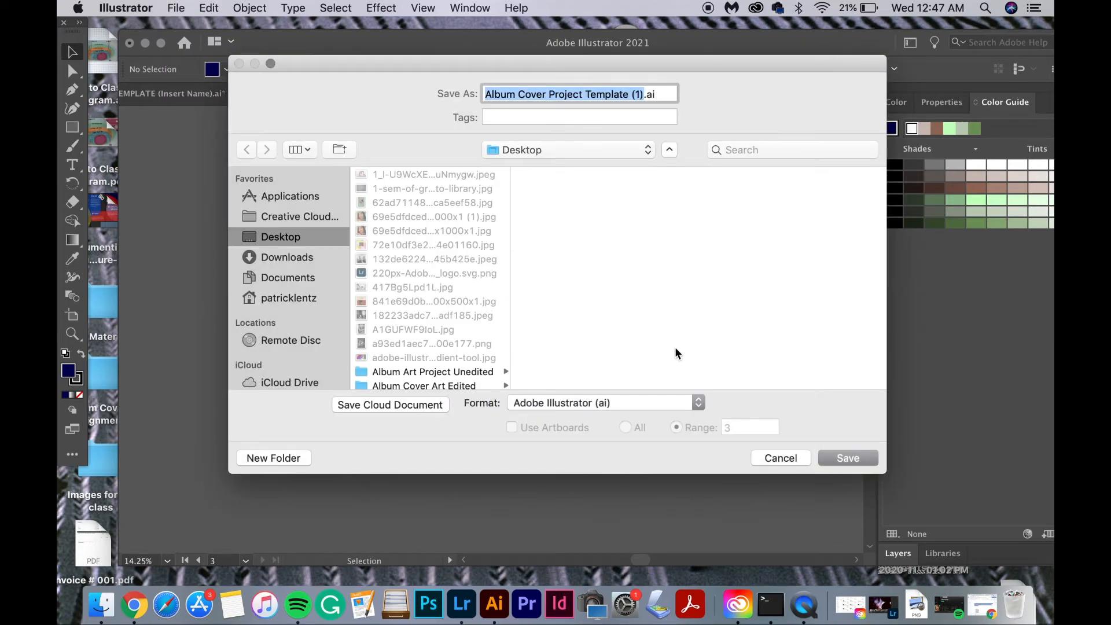
left_click(638, 93)
left_click_drag(641, 94, 591, 94)
key("BackSpace")
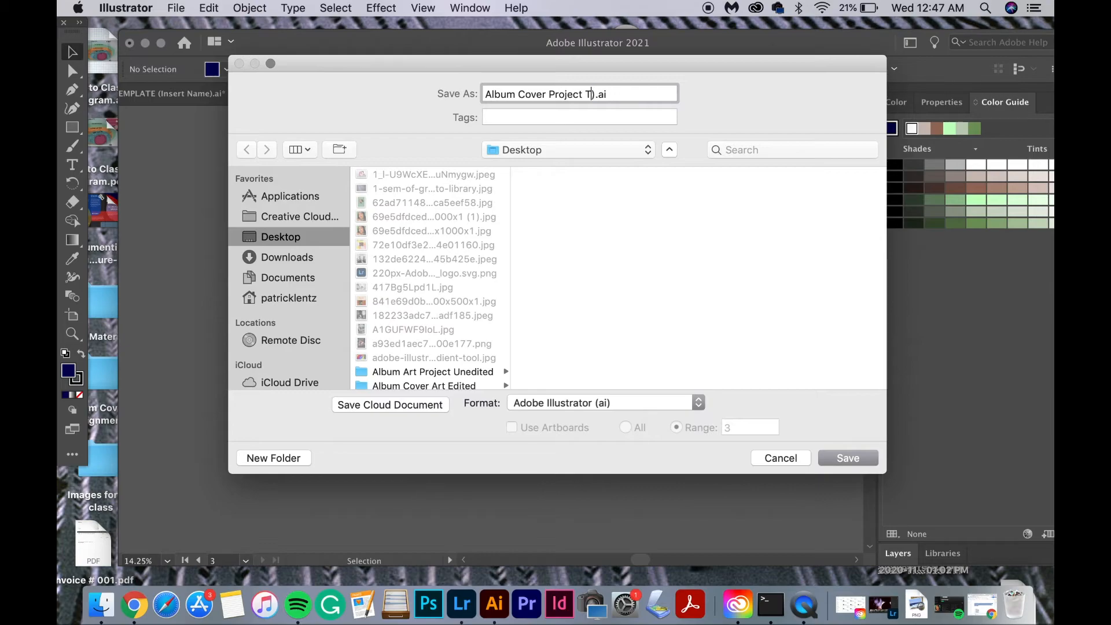
key("BackSpace")
type("Patrick Lentz")
left_click(848, 457)
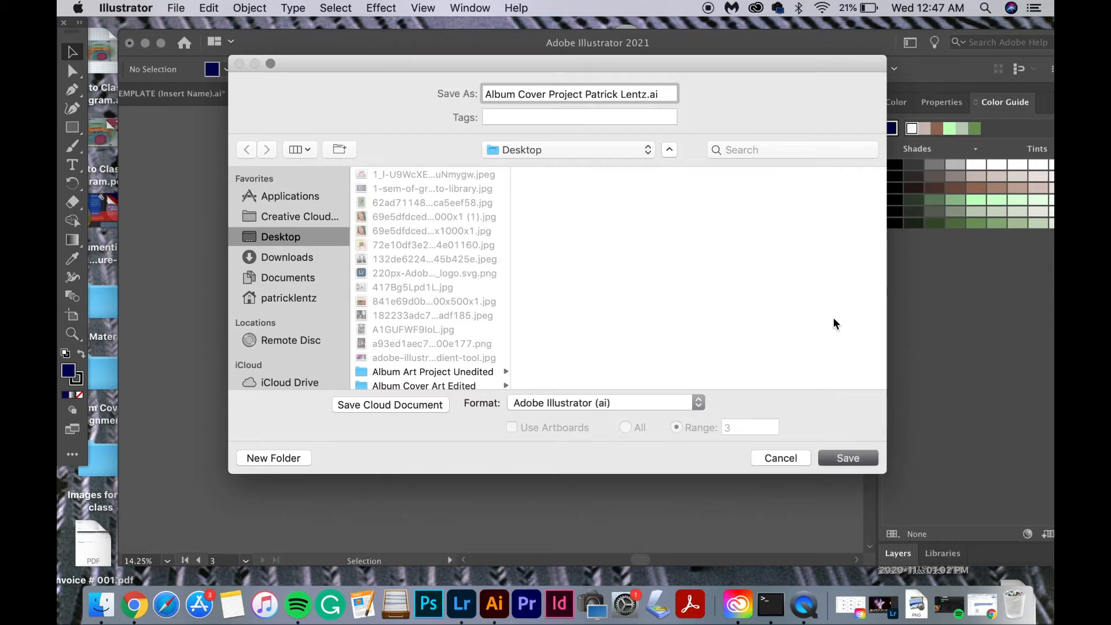
left_click(846, 461)
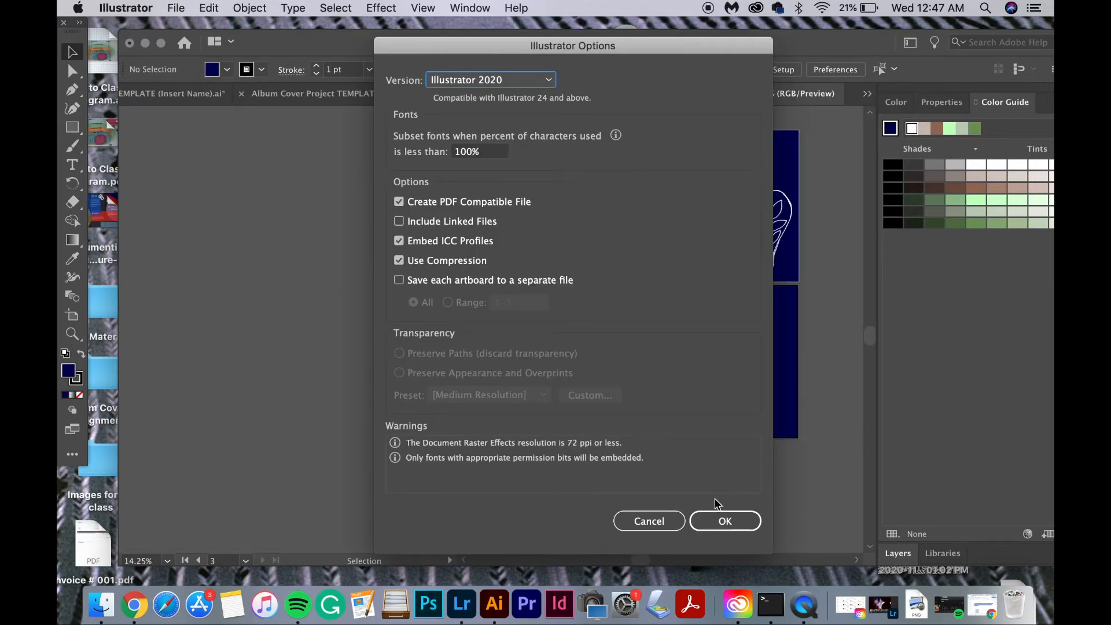
left_click(721, 520)
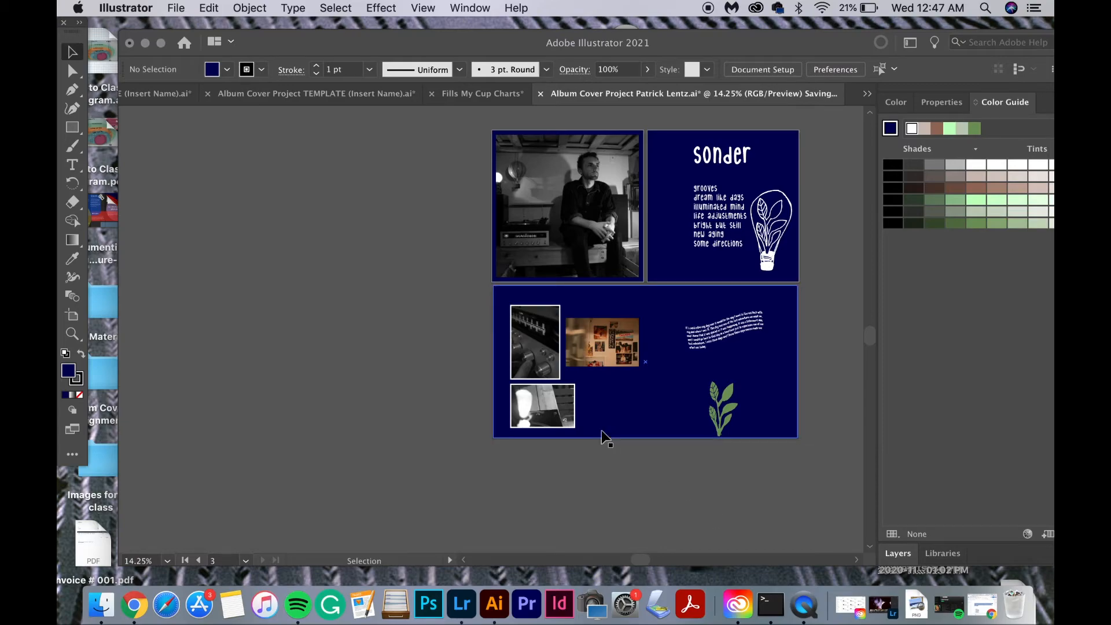
- Try to start another Save As while the document is still being saved
left_click(174, 7)
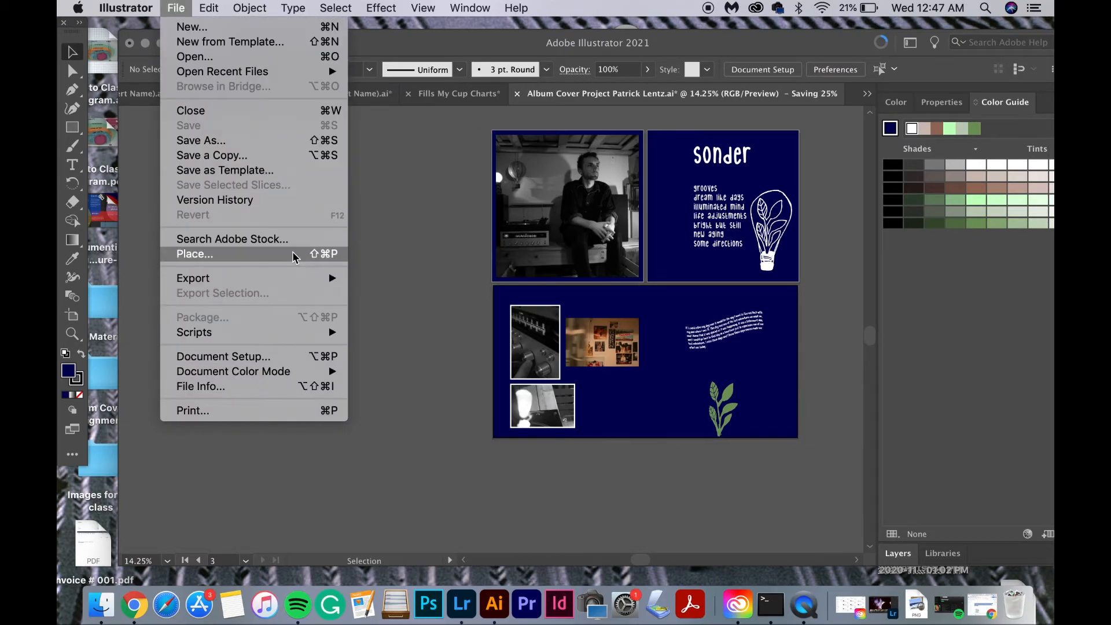
mouse_move(298, 278)
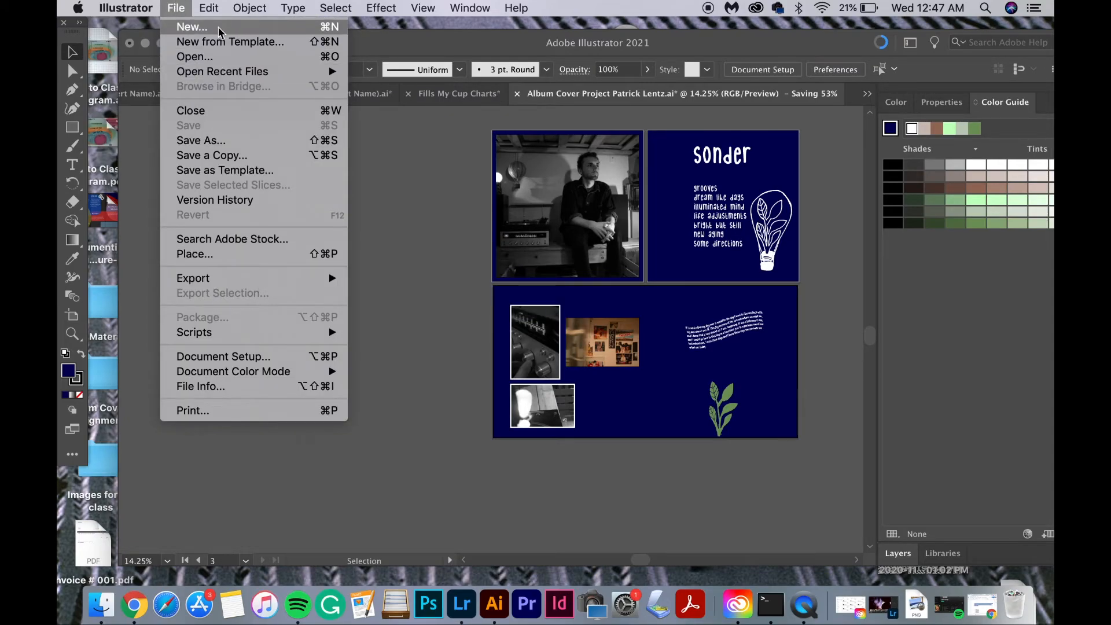
left_click(248, 144)
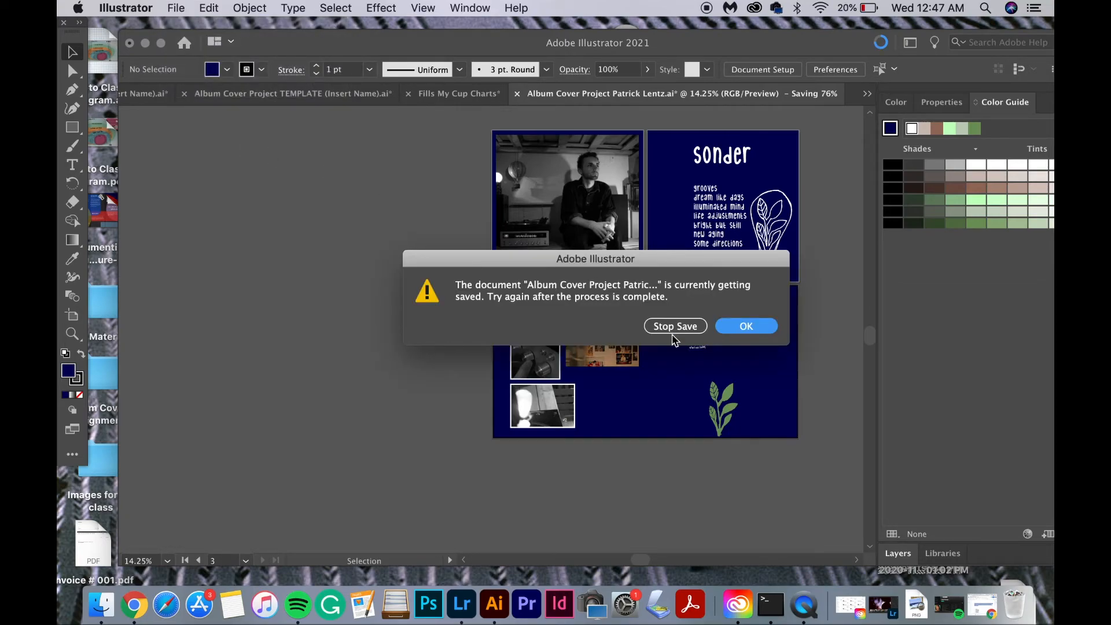
left_click(758, 330)
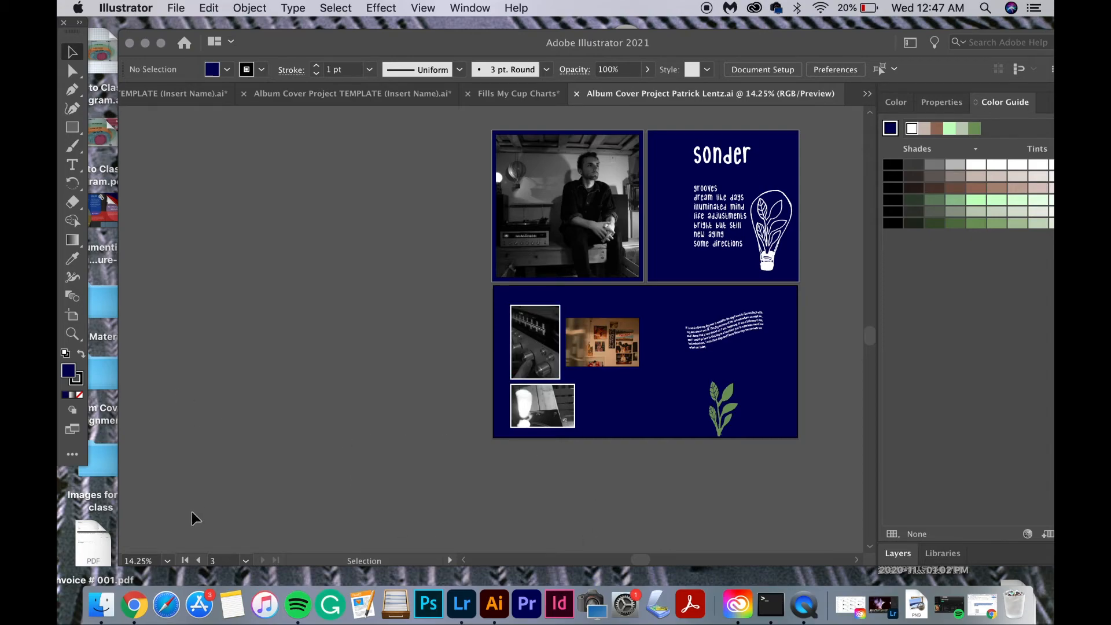
- Save the document on the Desktop as an Adobe PDF with all artboards, using the Illustrator Default preset and keeping the existing file name
left_click(176, 8)
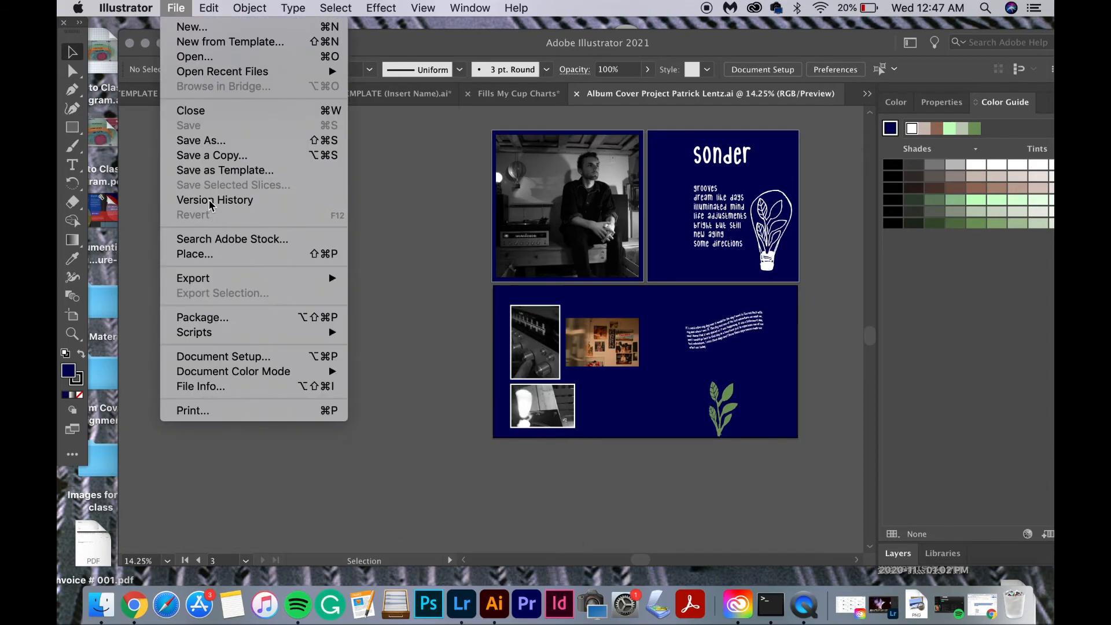
key("super+shift+s")
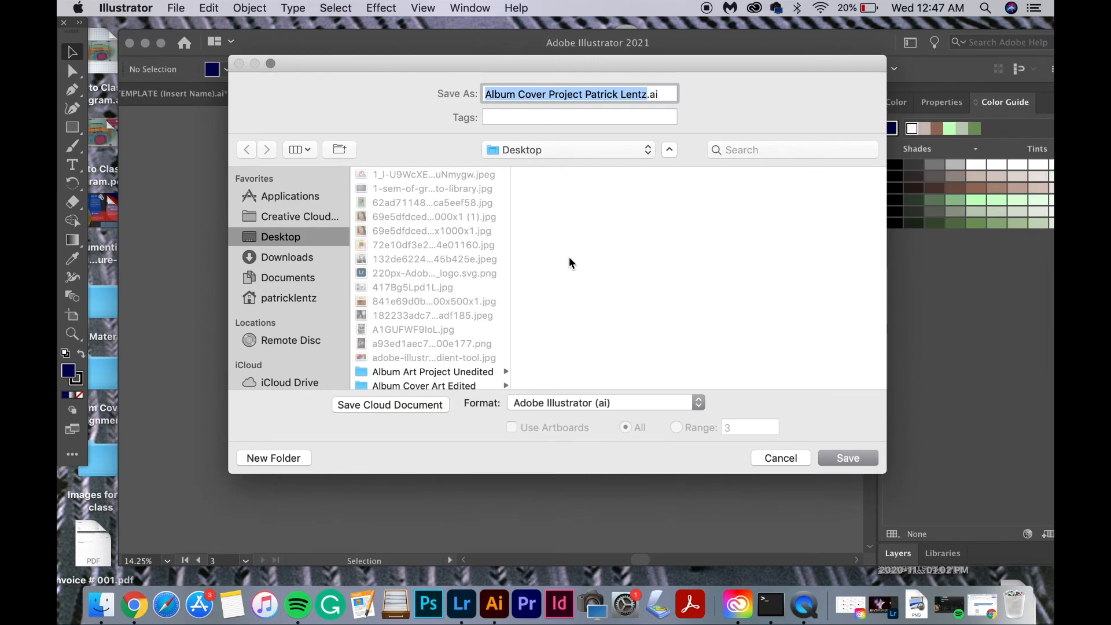
left_click(583, 404)
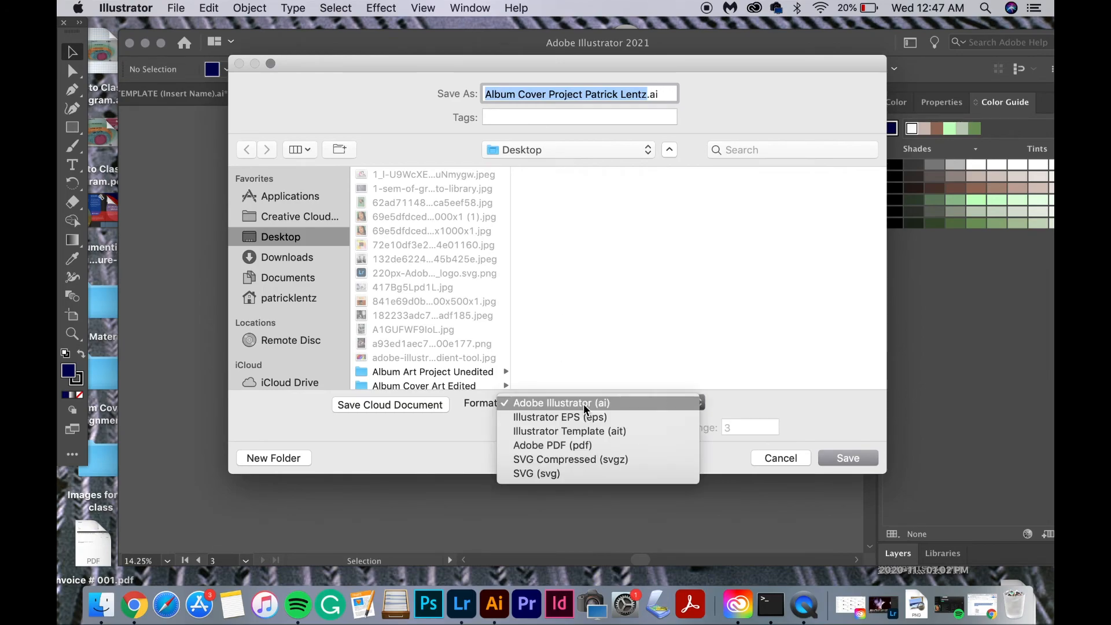
left_click(604, 442)
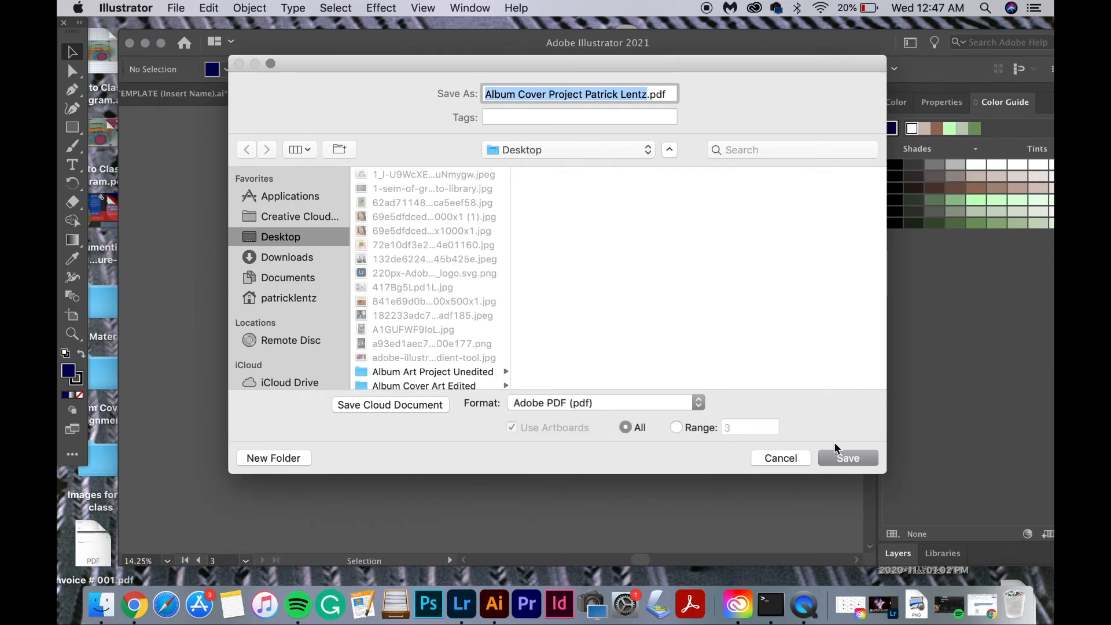
left_click(837, 457)
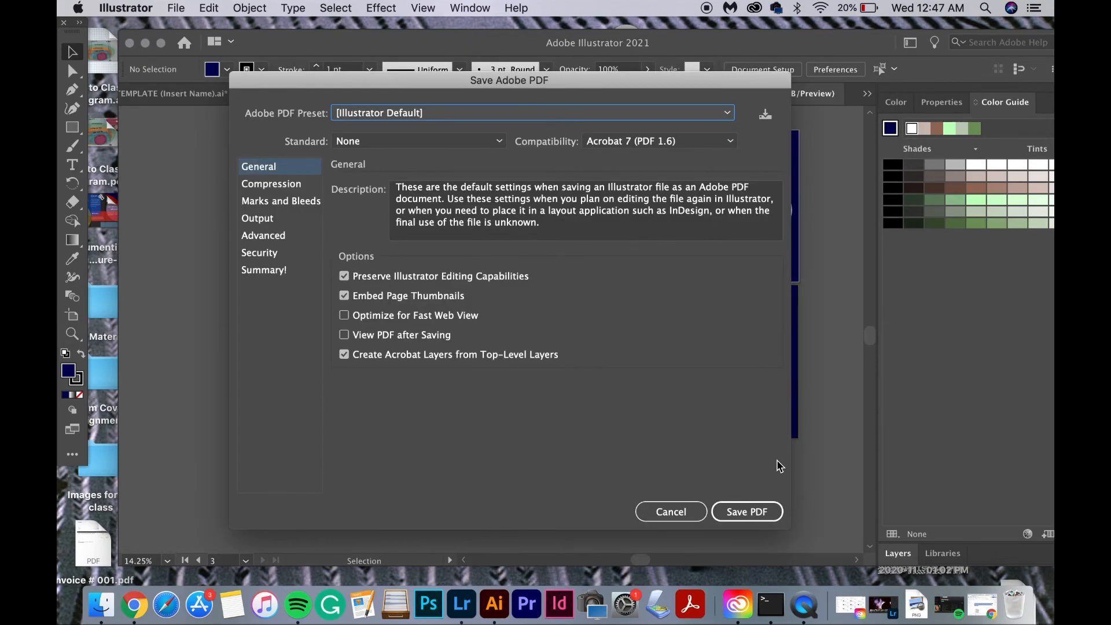
left_click(746, 511)
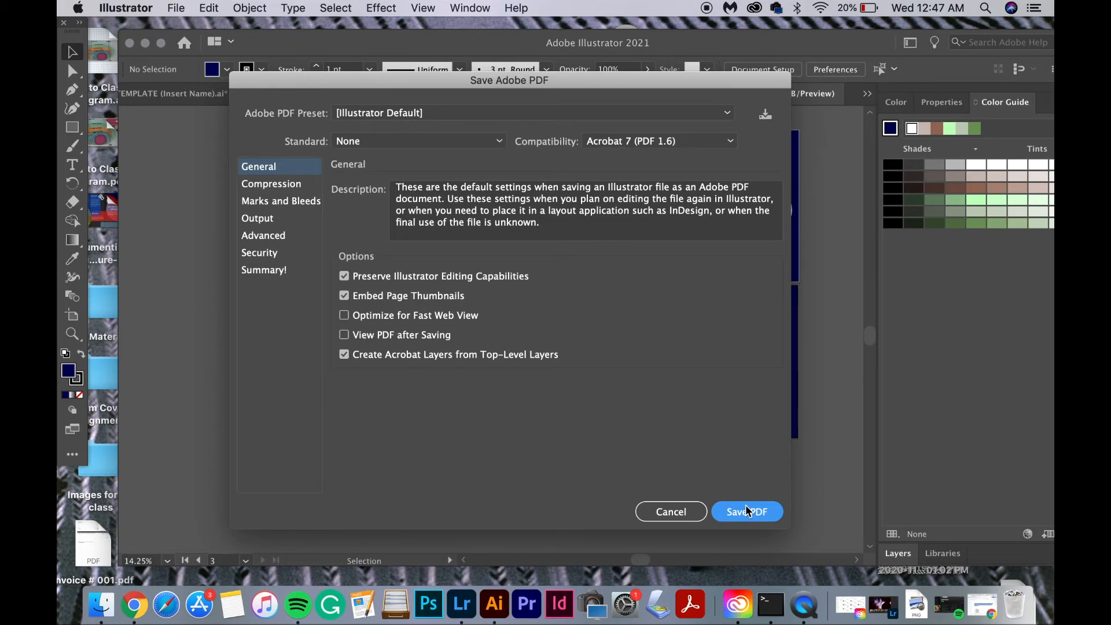
left_click(746, 510)
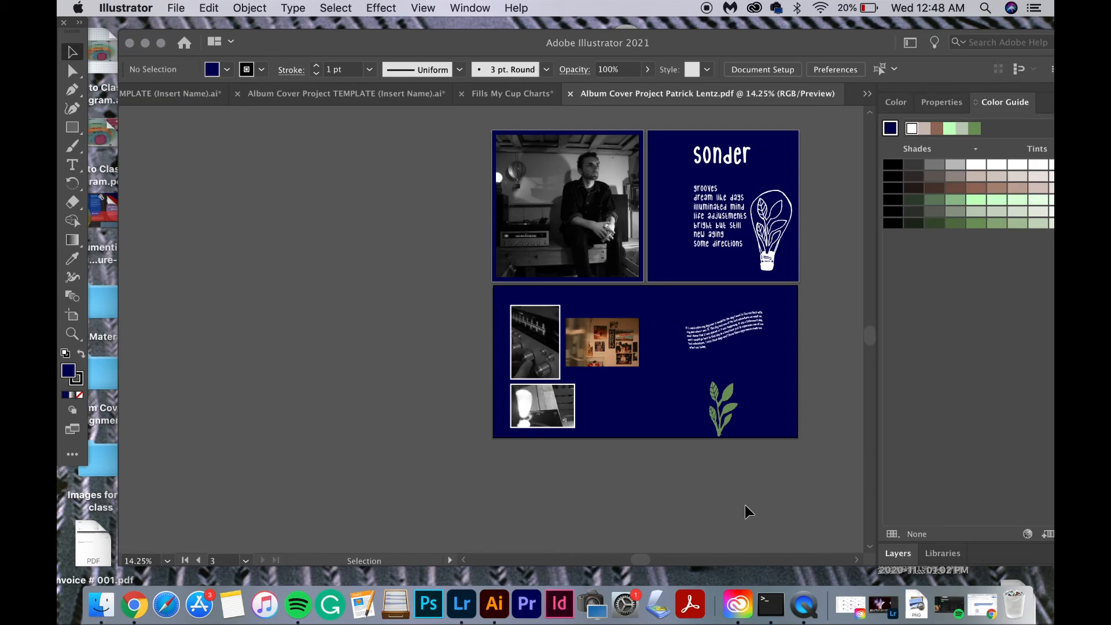
- Minimize the Illustrator window and preview the saved Album Cover Project PDF on the desktop, viewing its second and third pages
left_click(146, 43)
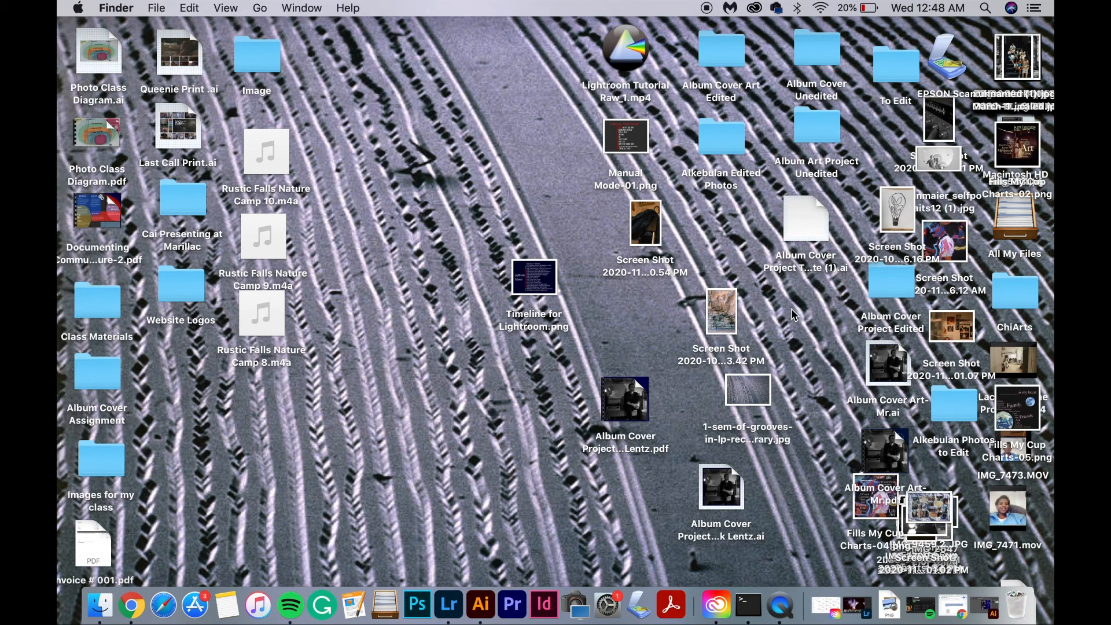
left_click(613, 386)
key("space")
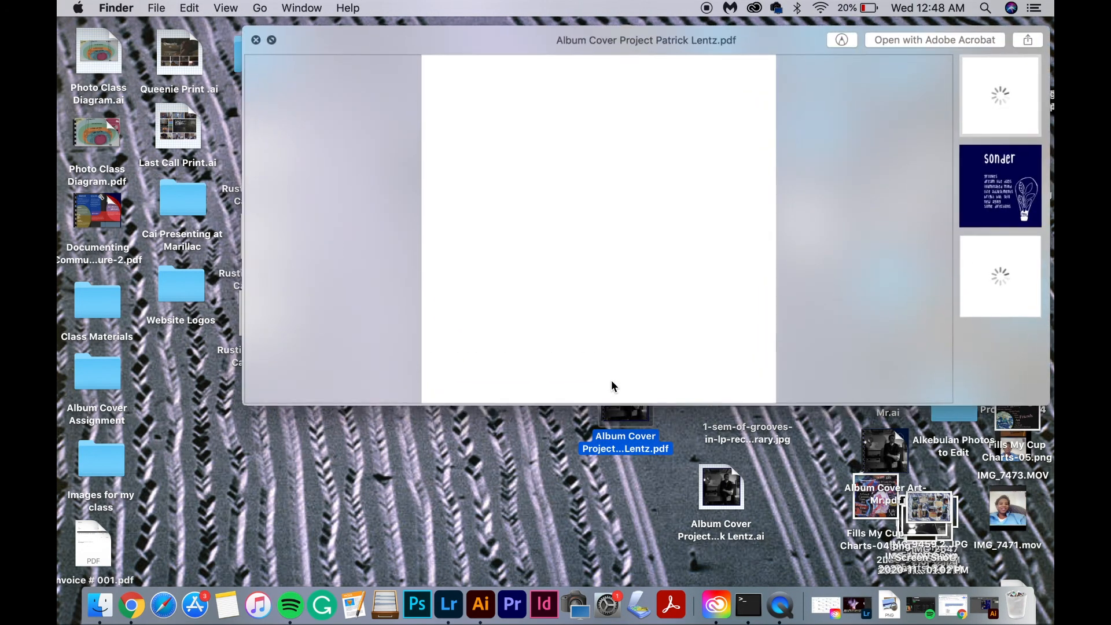
left_click(1002, 219)
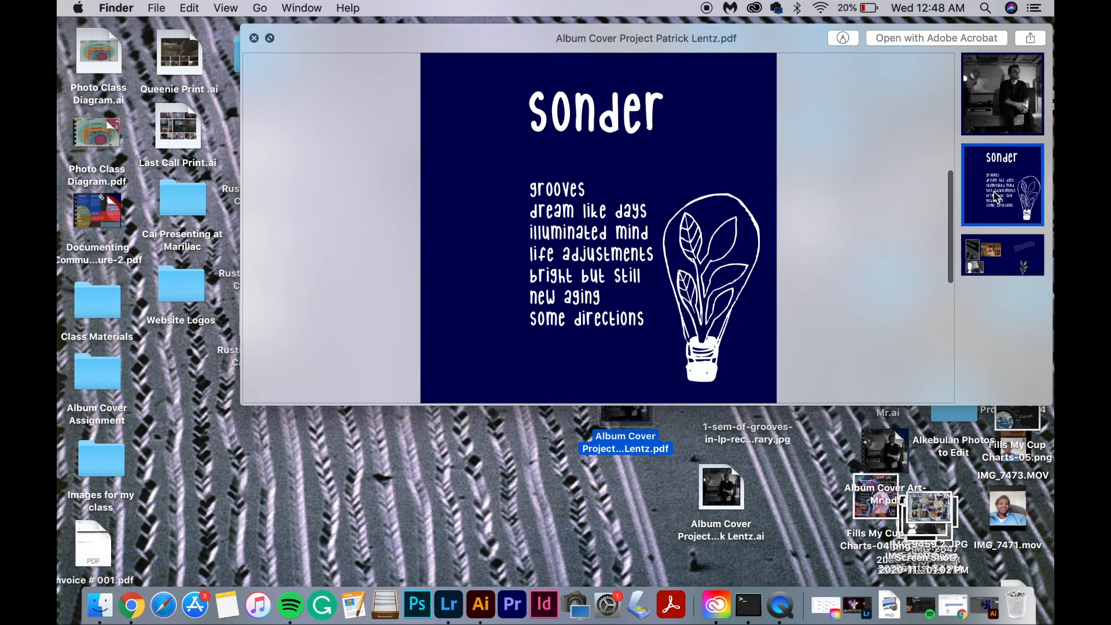
left_click(1011, 269)
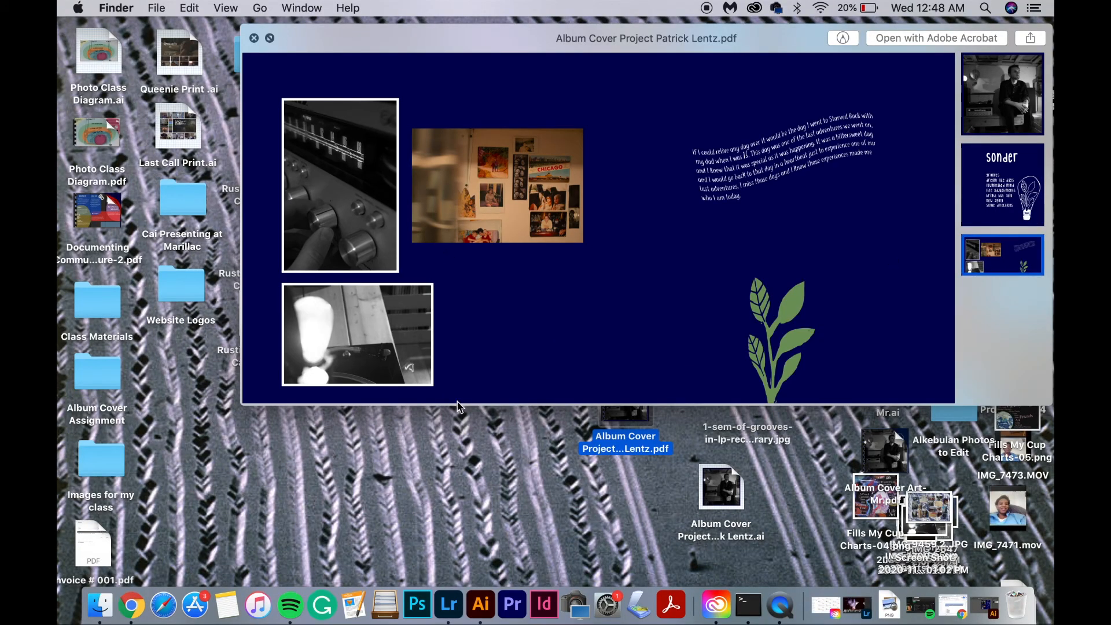